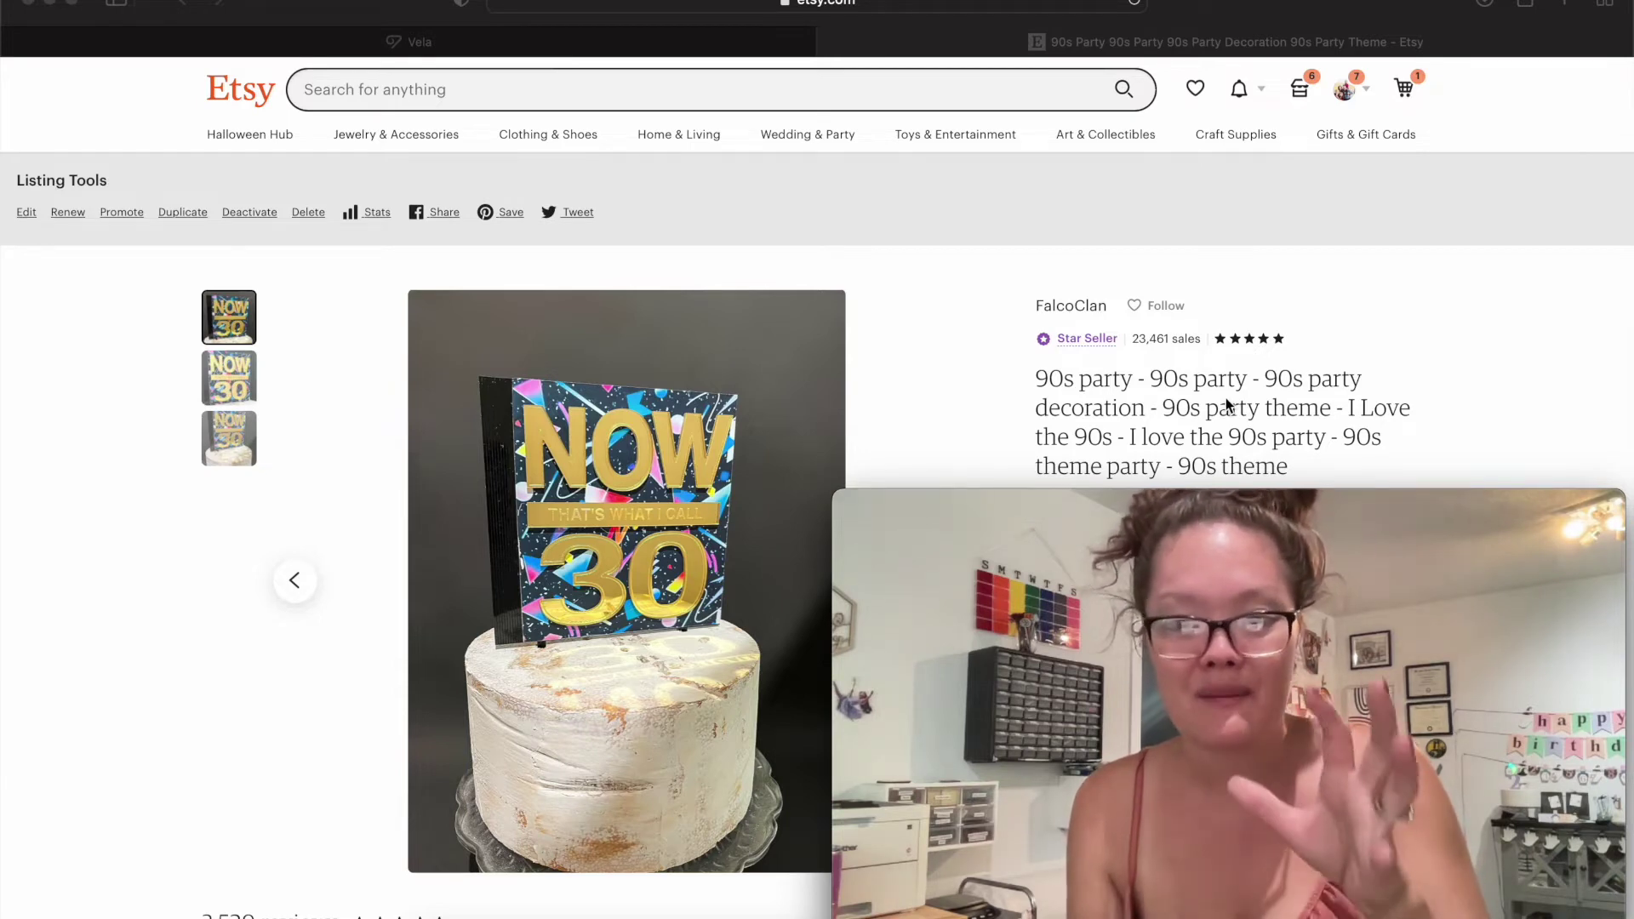
Open the shop's 90s party Happy Birthday banner listing in a new tab.
scroll(1226, 403, down, 1)
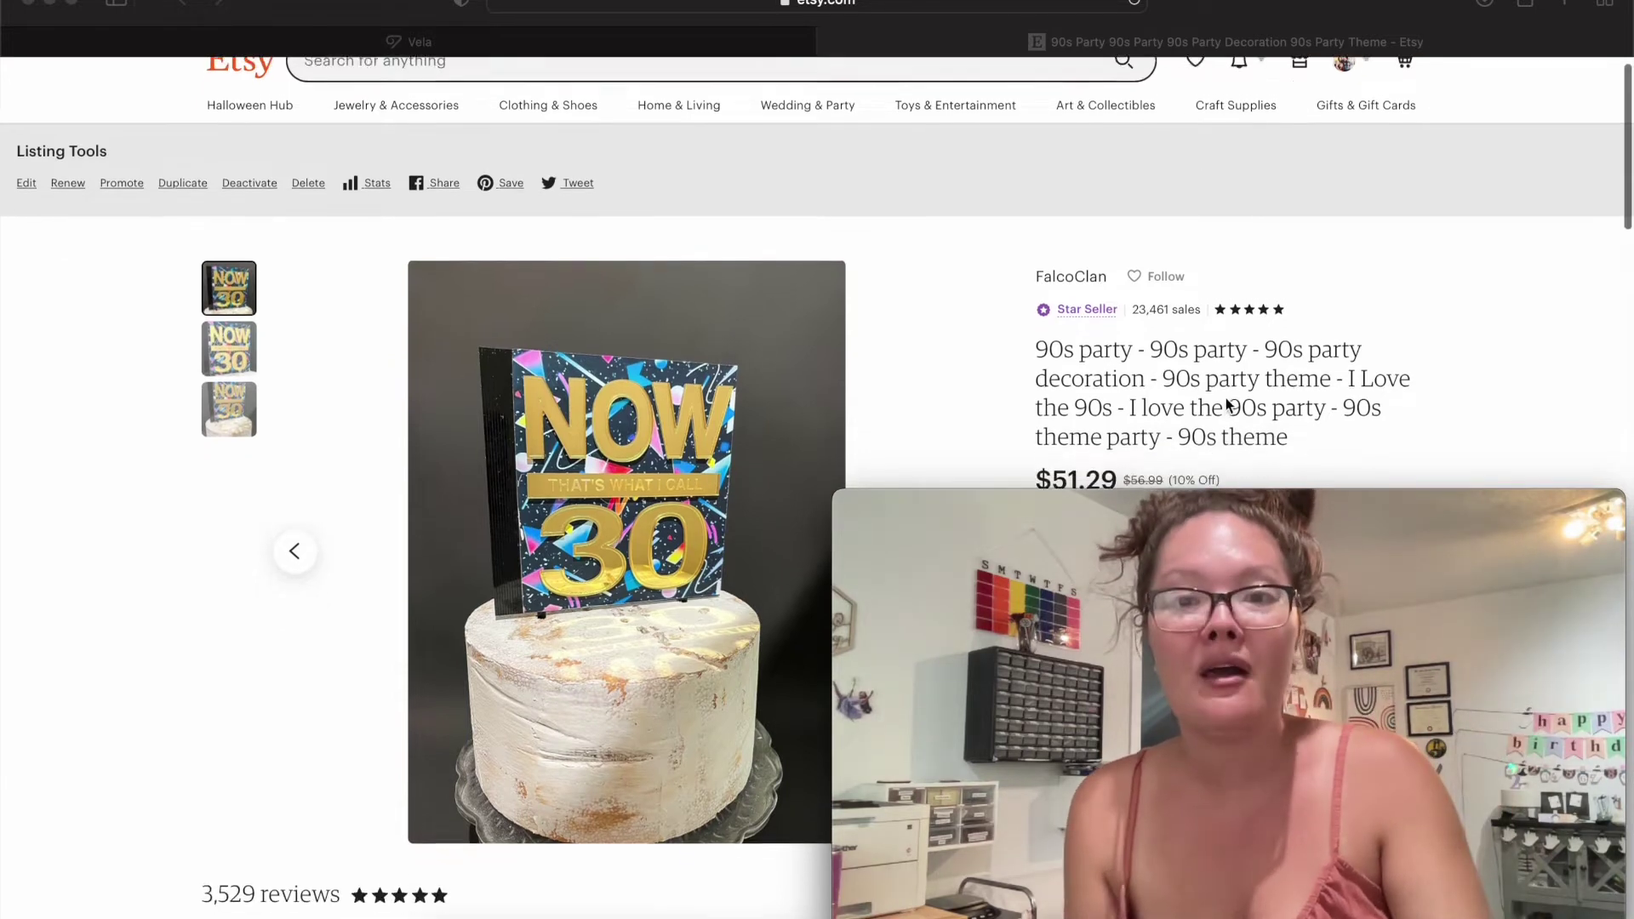
scroll(1228, 404, down, 5)
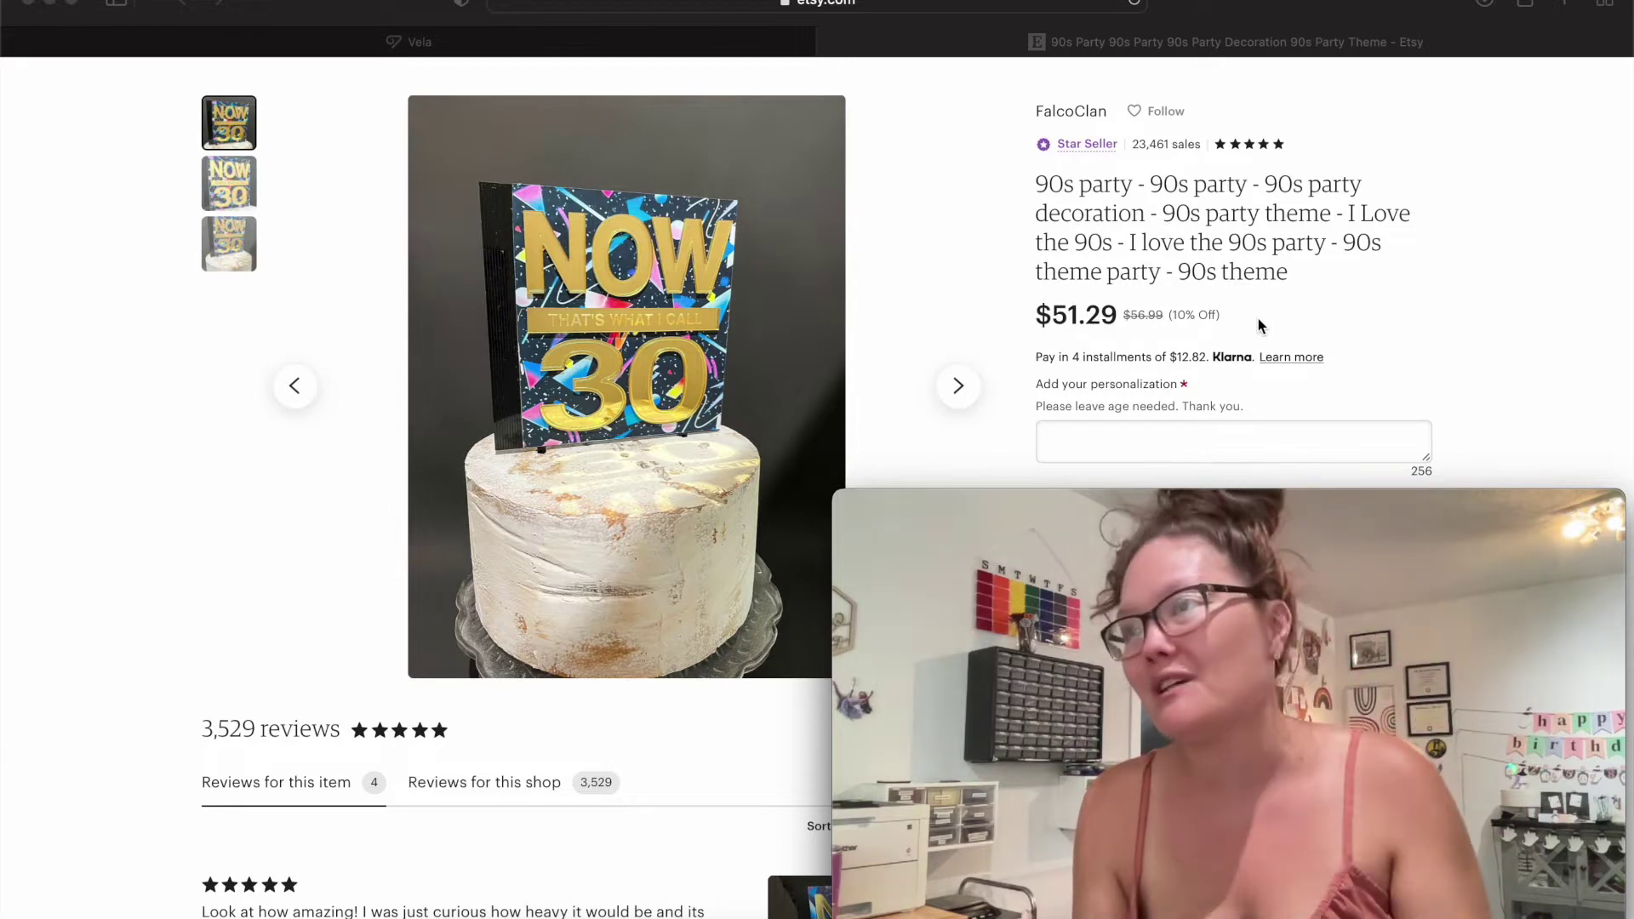
scroll(1261, 326, up, 1)
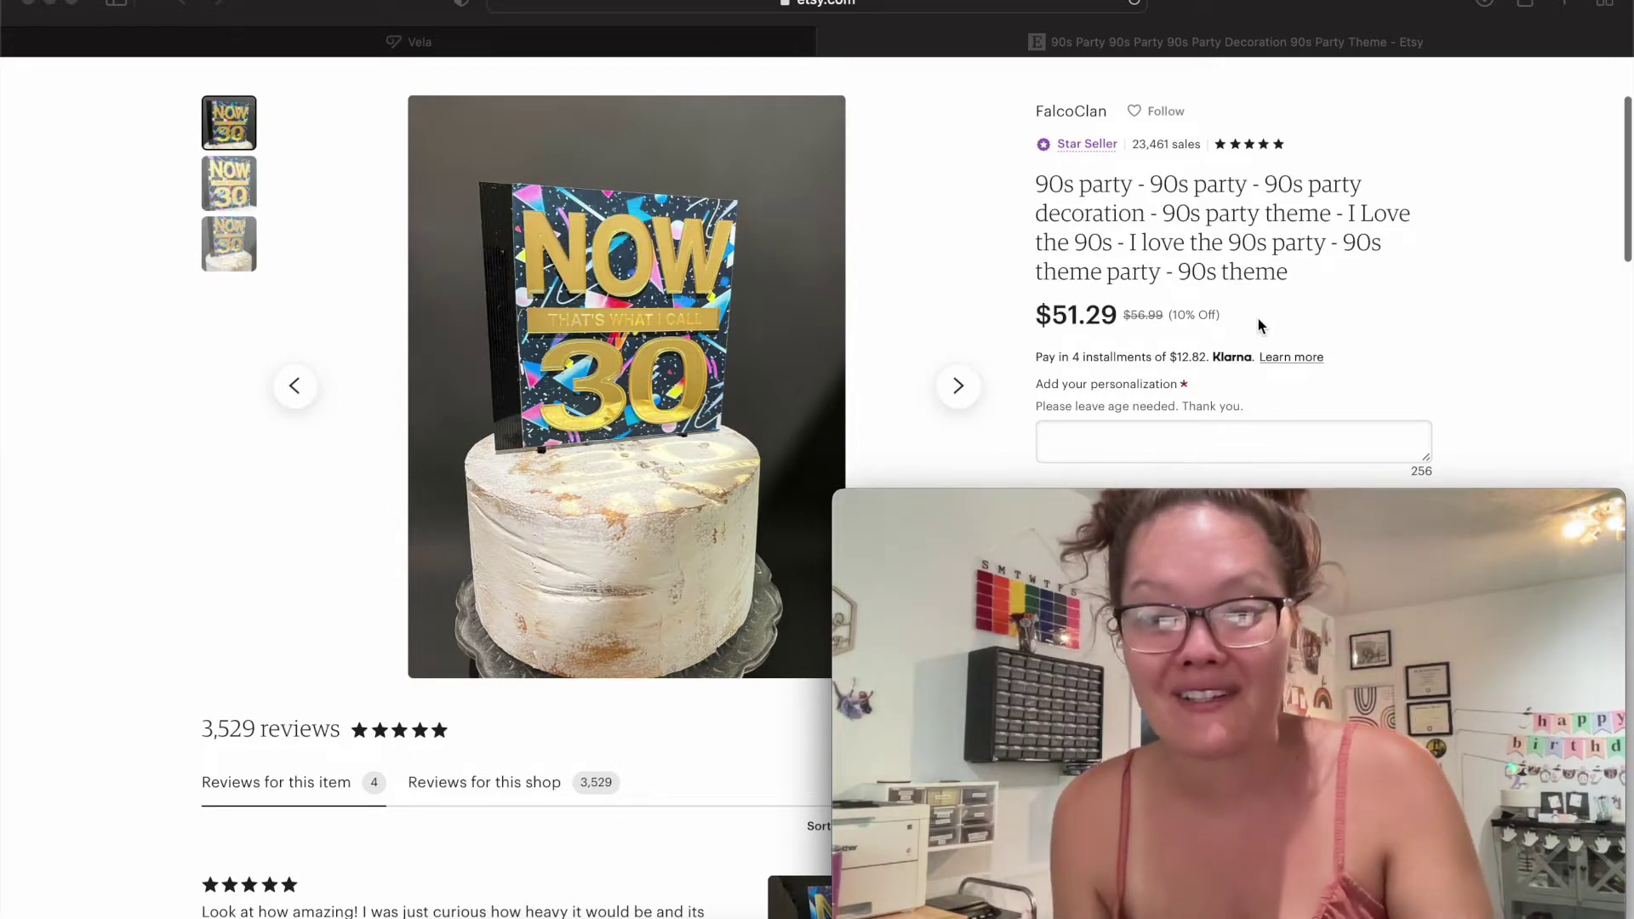
scroll(1200, 308, down, 4)
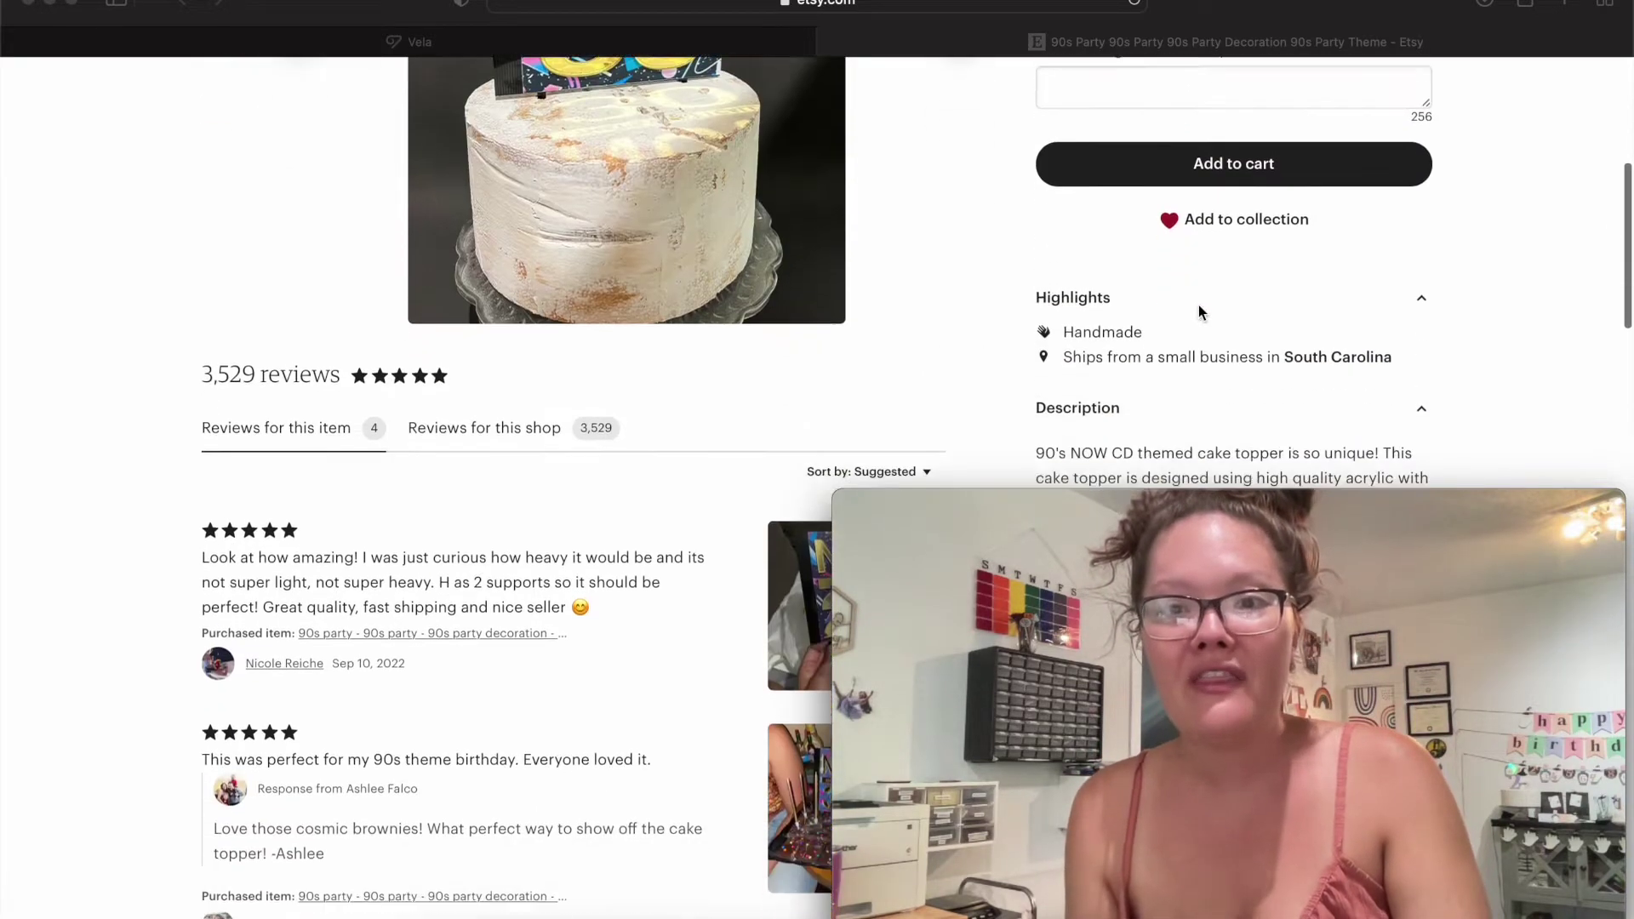
scroll(1199, 306, down, 13)
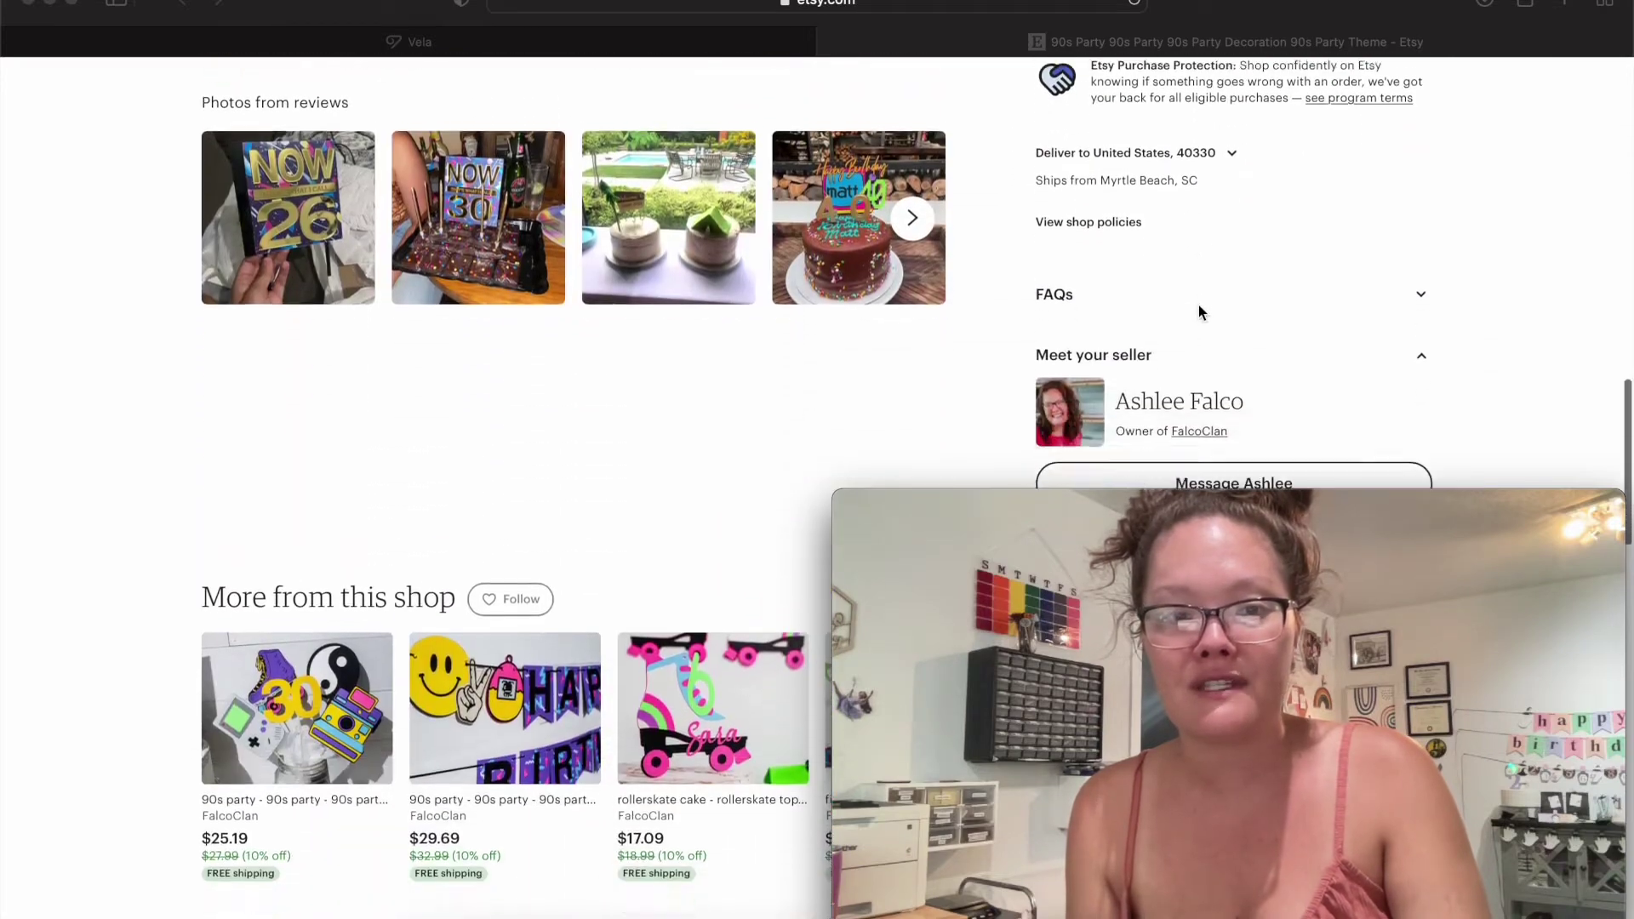
scroll(1198, 305, down, 4)
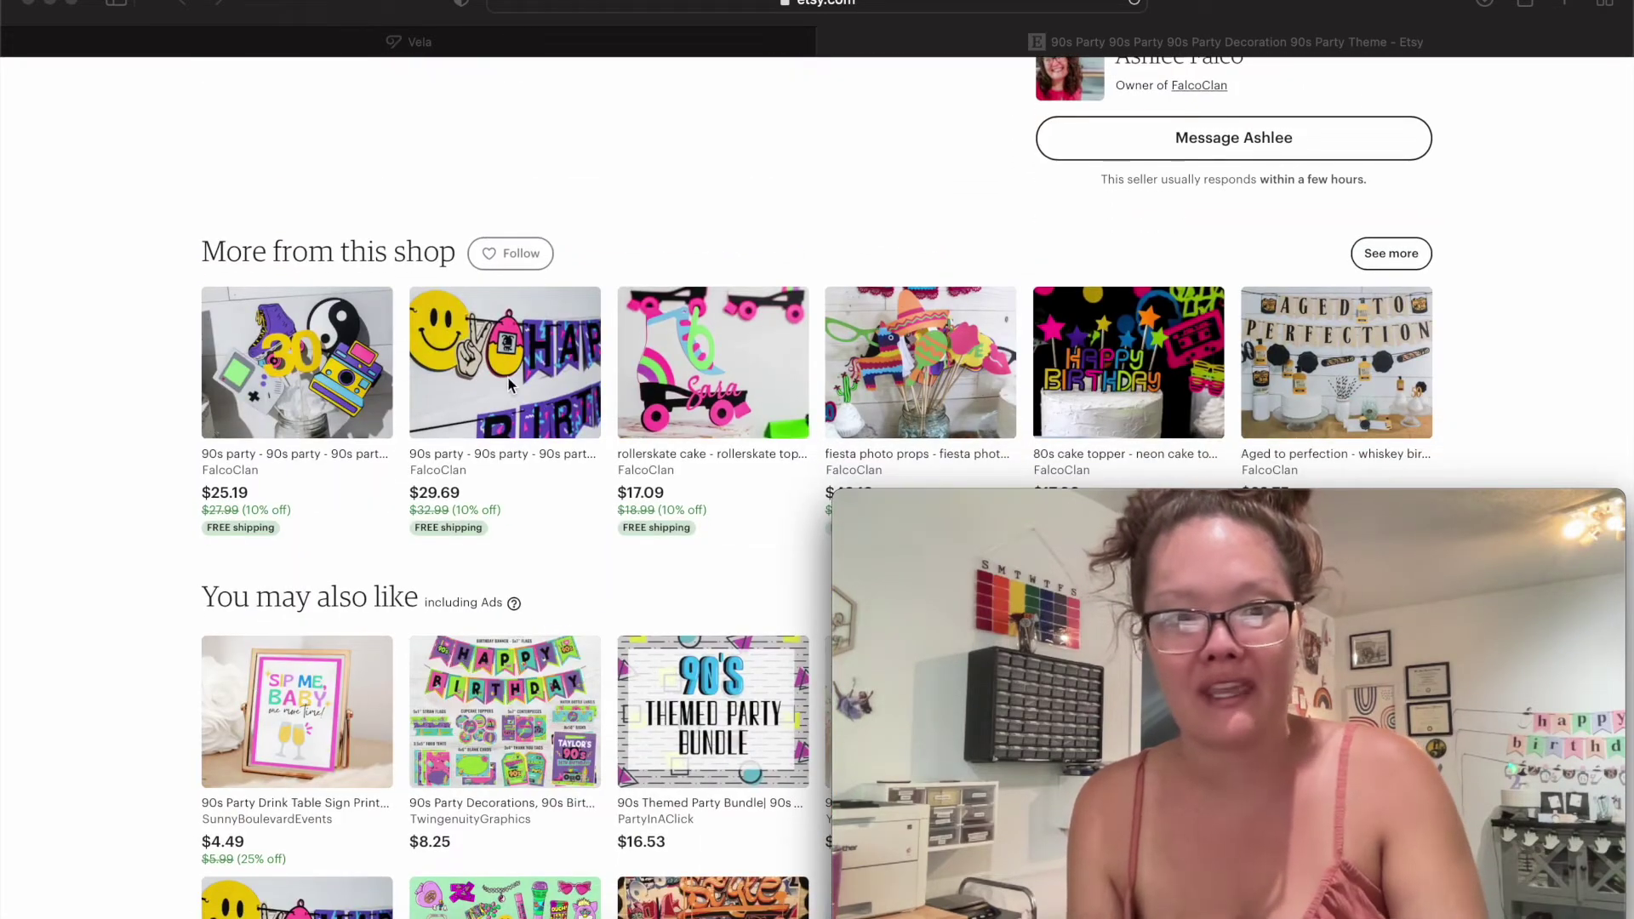
shift+super+click(523, 351)
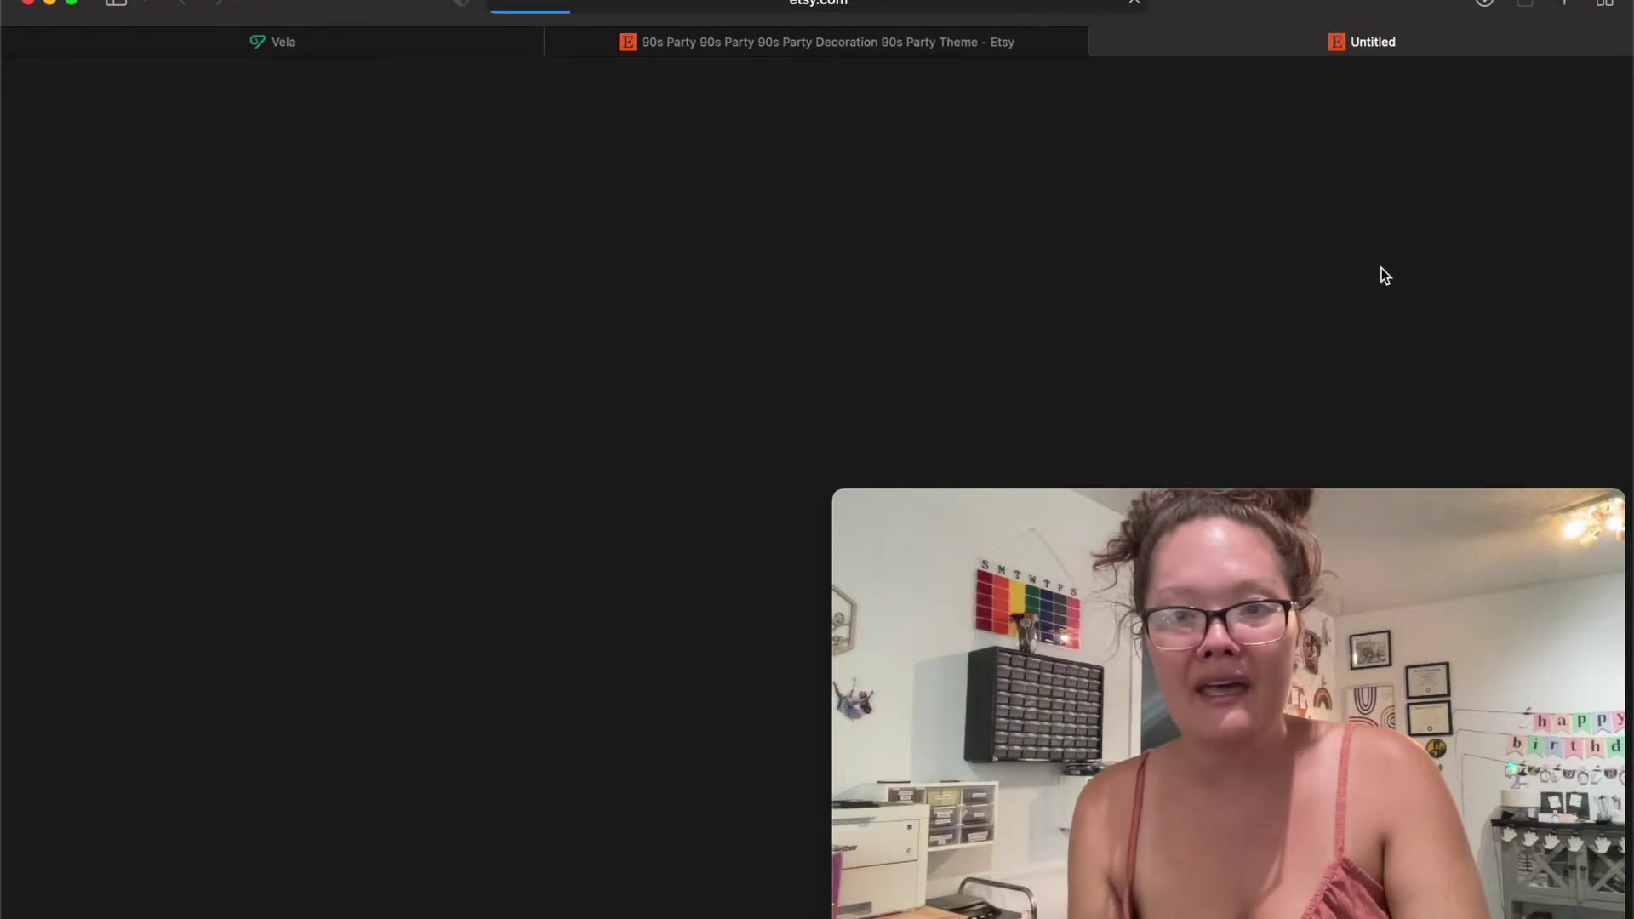
Review the Banner Wording options and prices, then close the list without choosing one.
scroll(1381, 275, down, 1)
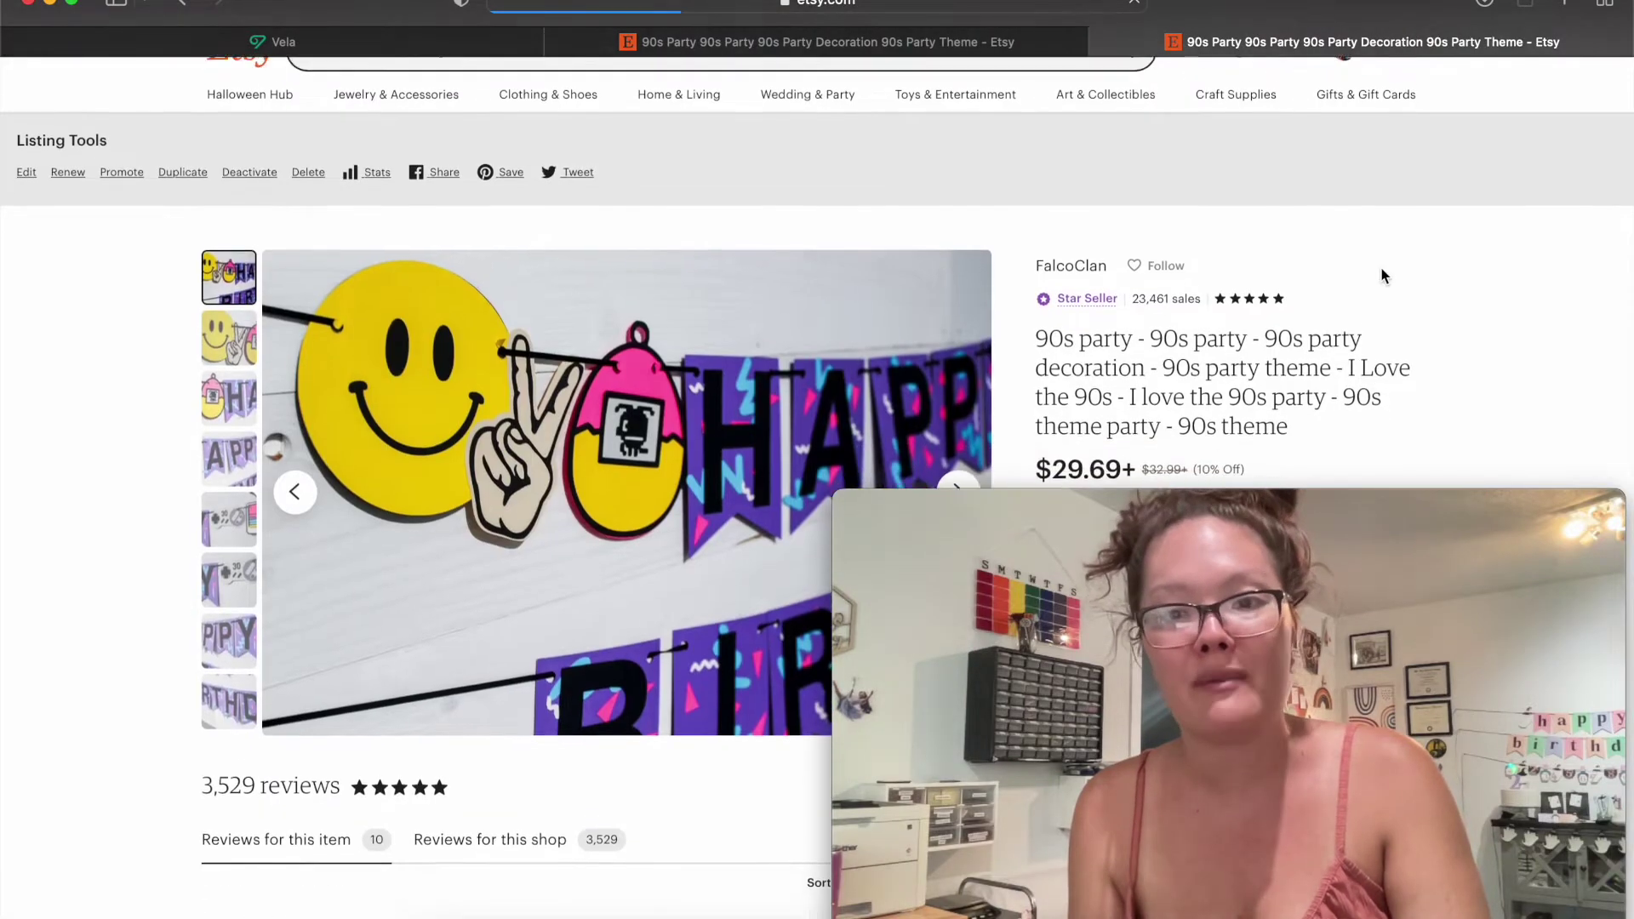
scroll(1382, 276, down, 3)
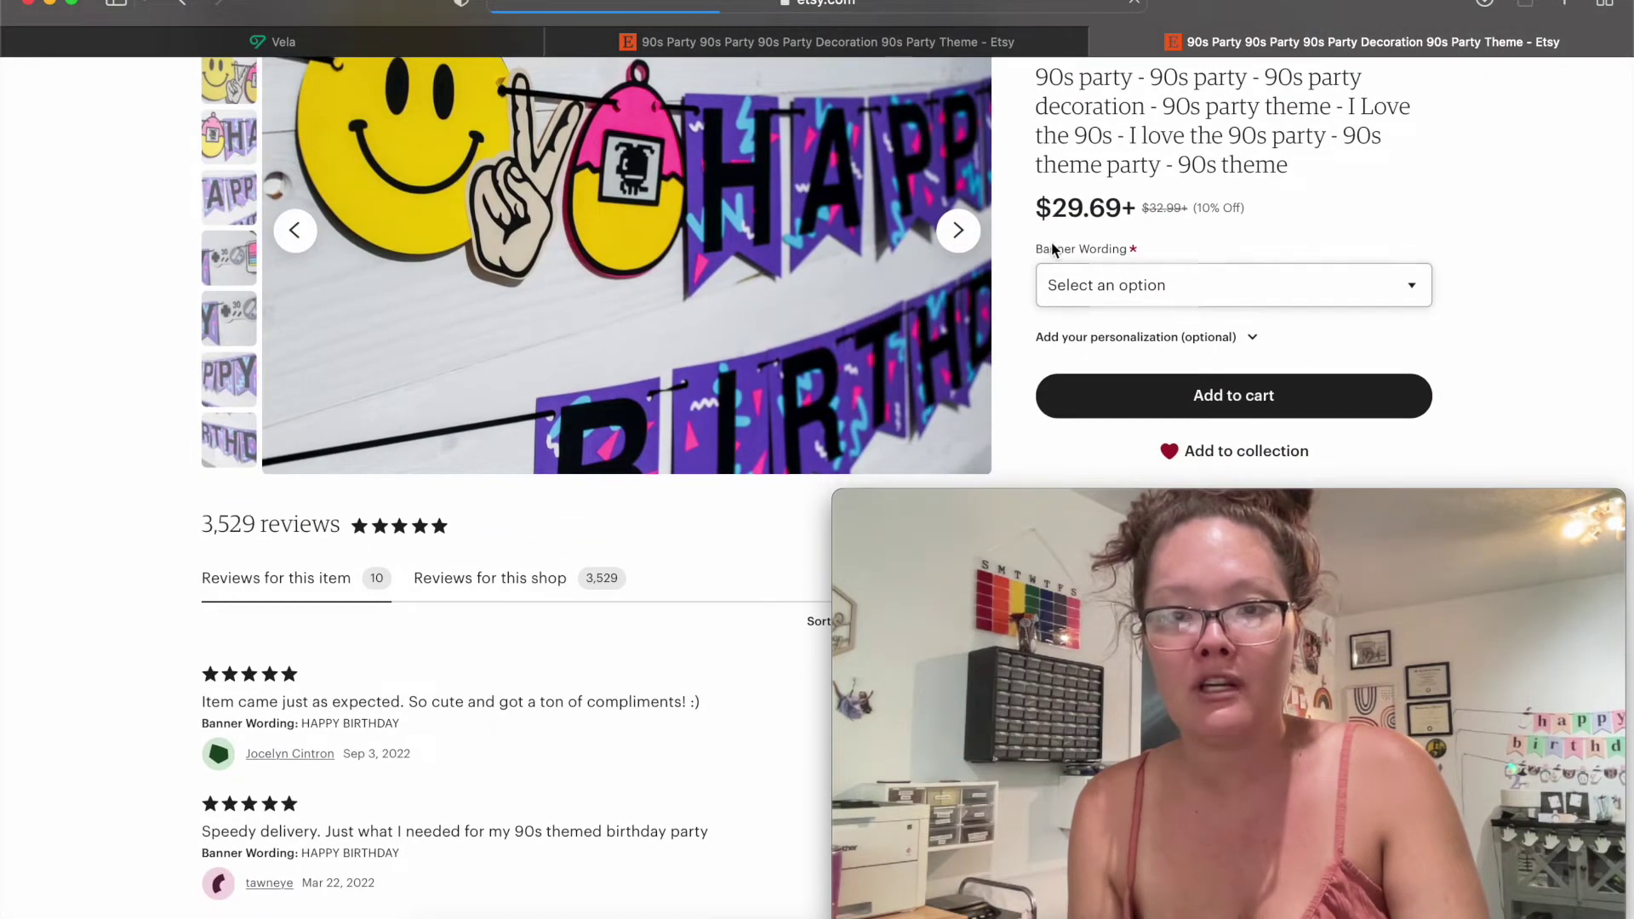
click(1136, 286)
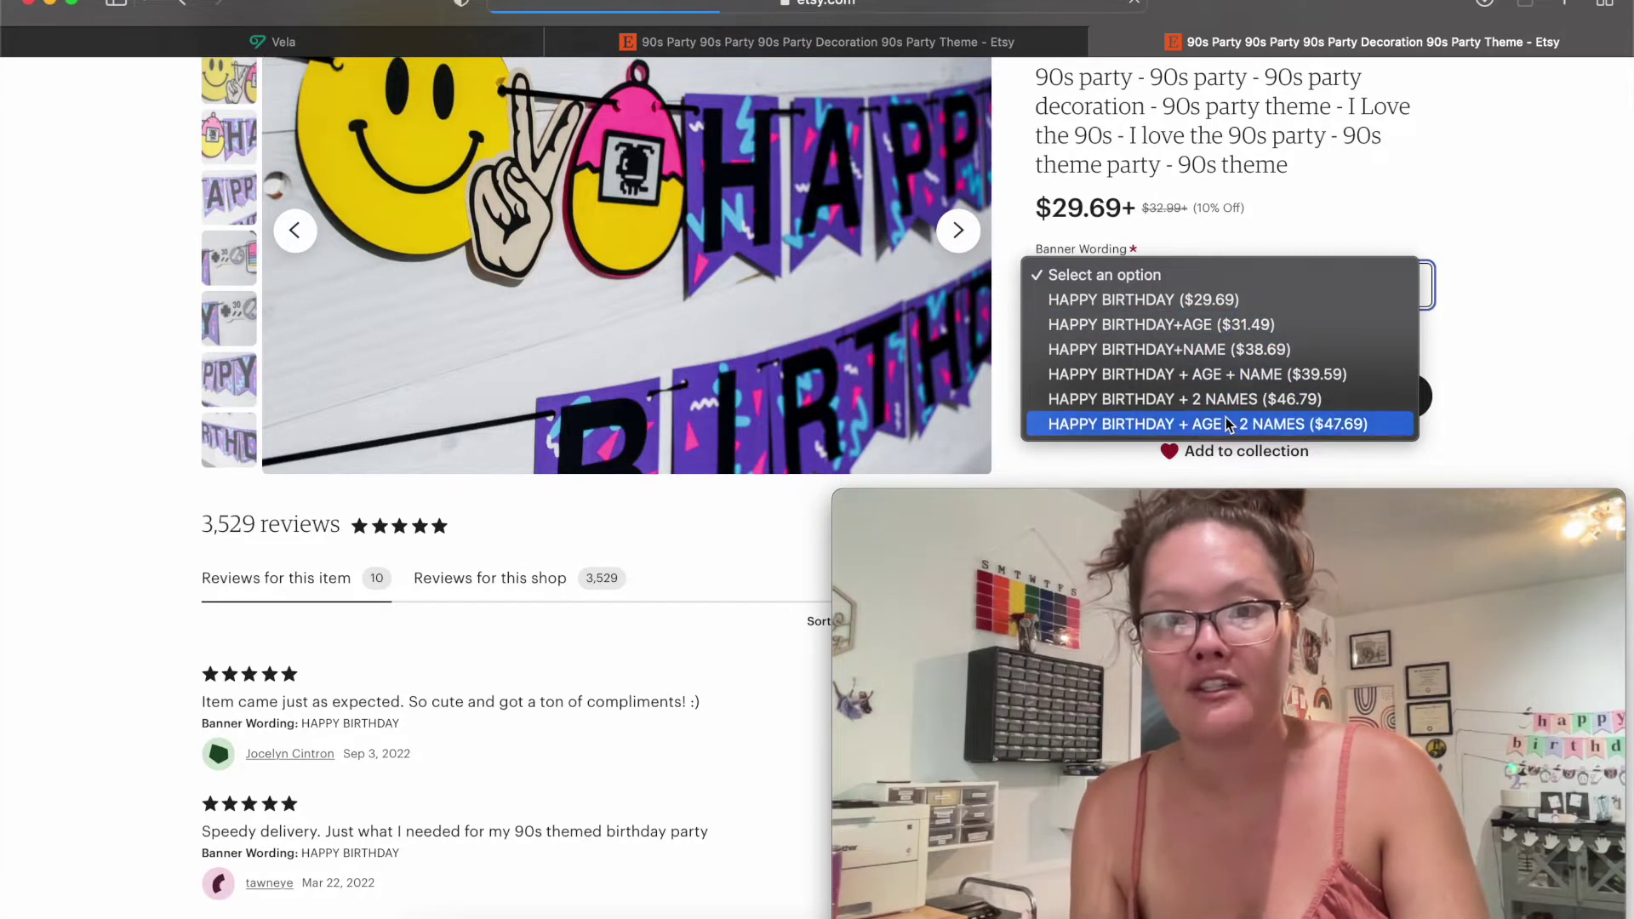
click(1252, 196)
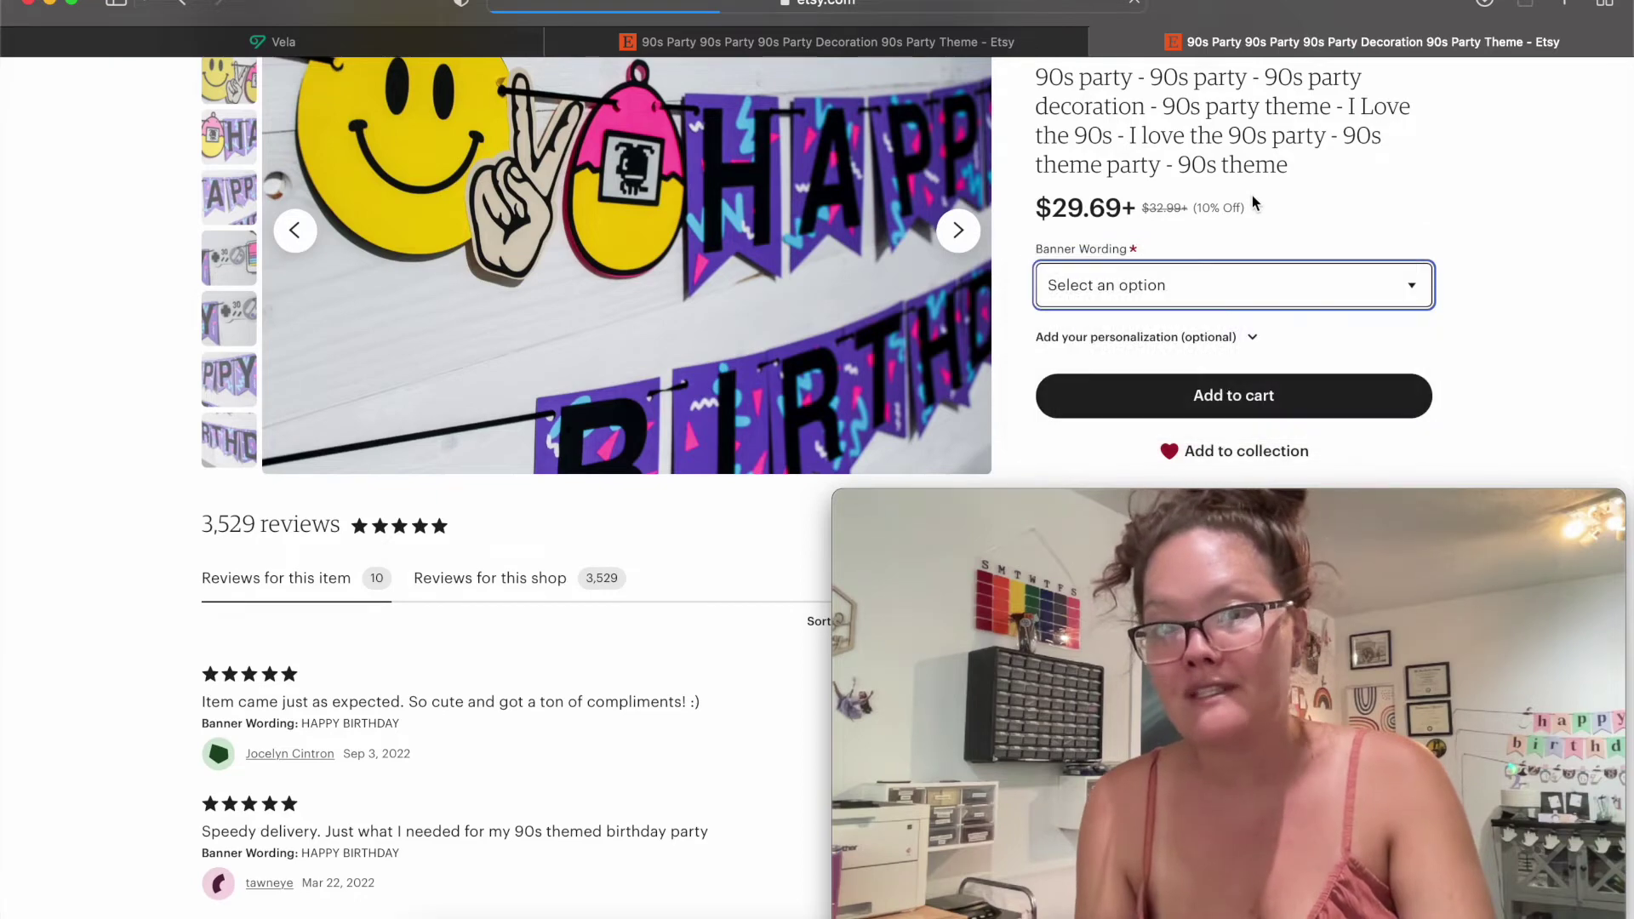
Close the banner tab, scroll back up the cake topper listing, and return to Vela.
click(1103, 40)
scroll(1105, 298, up, 15)
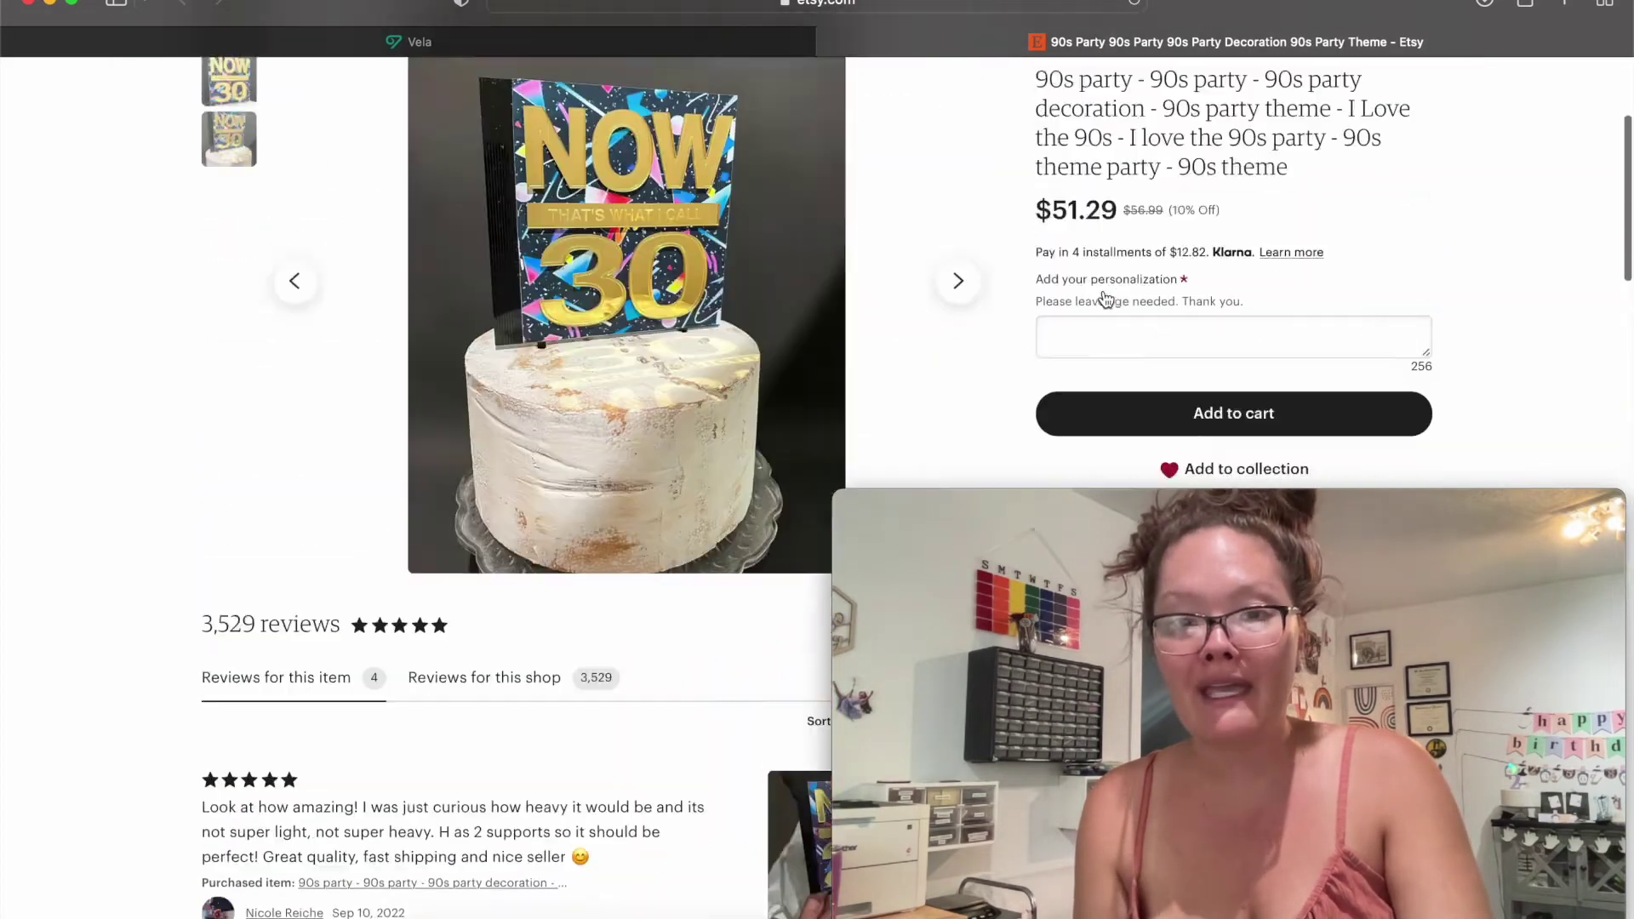
scroll(1105, 298, up, 4)
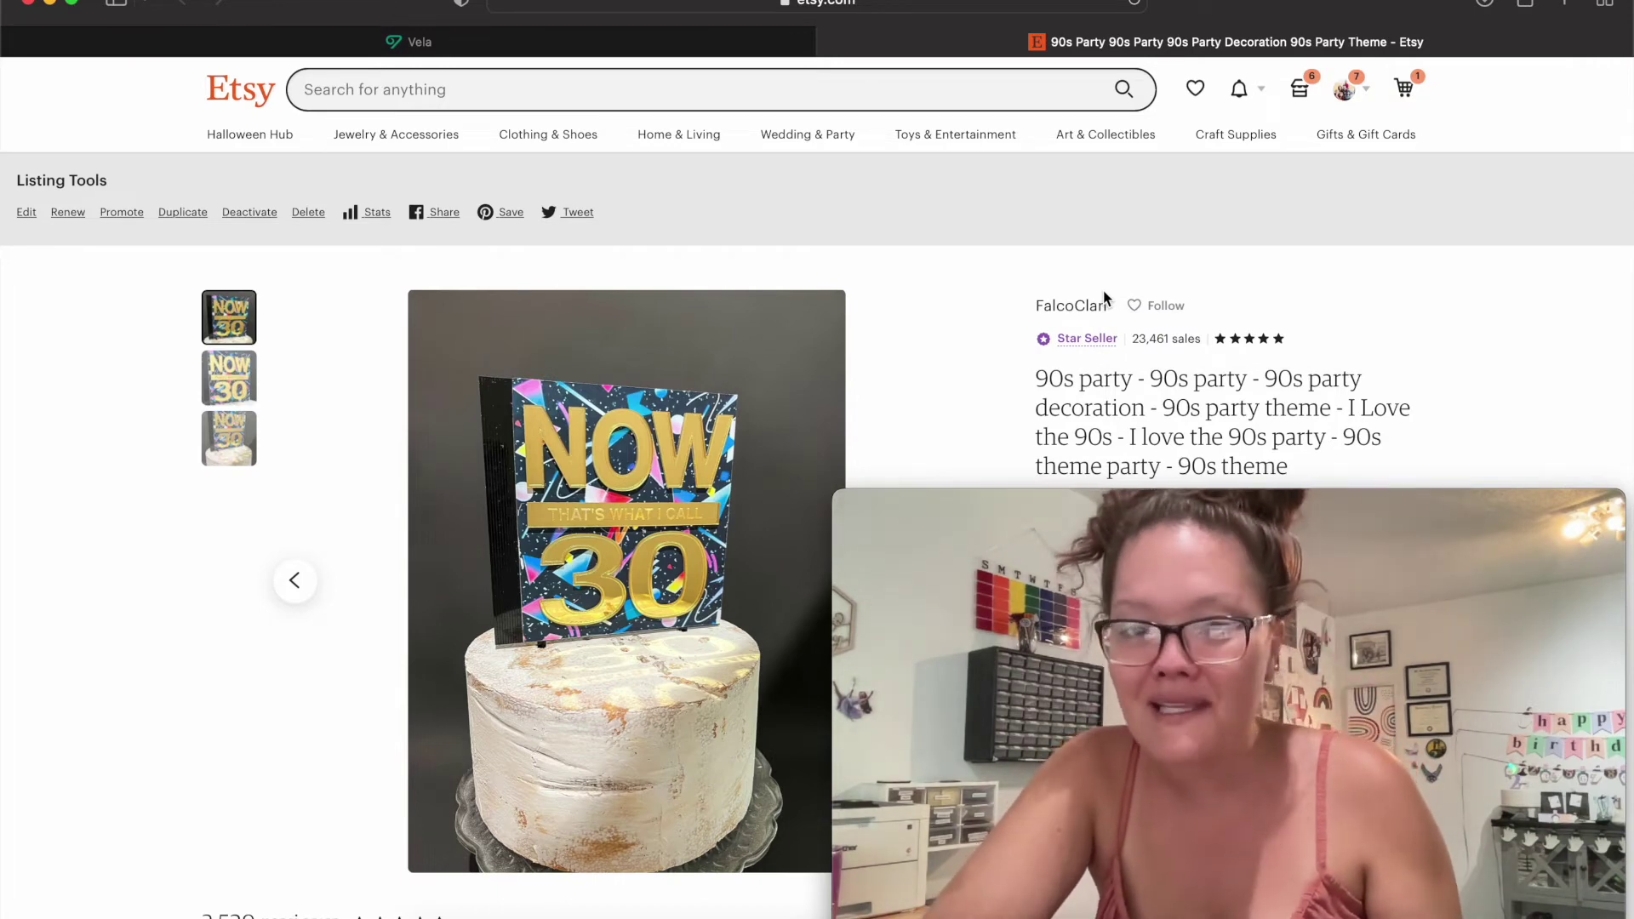
scroll(1104, 289, down, 3)
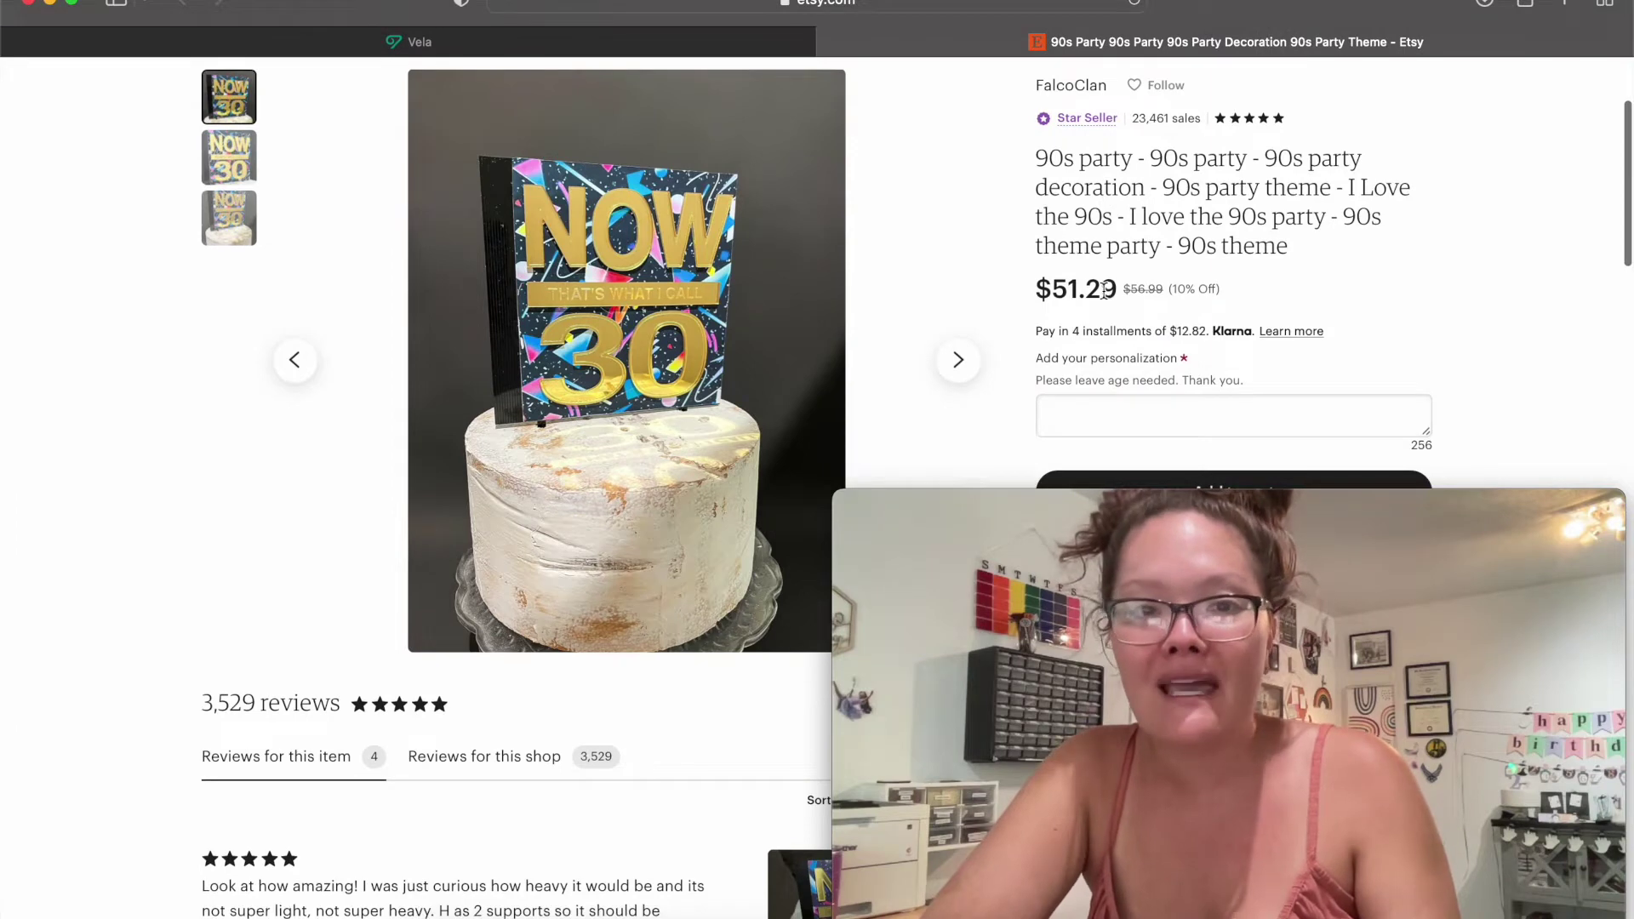
scroll(1103, 289, up, 1)
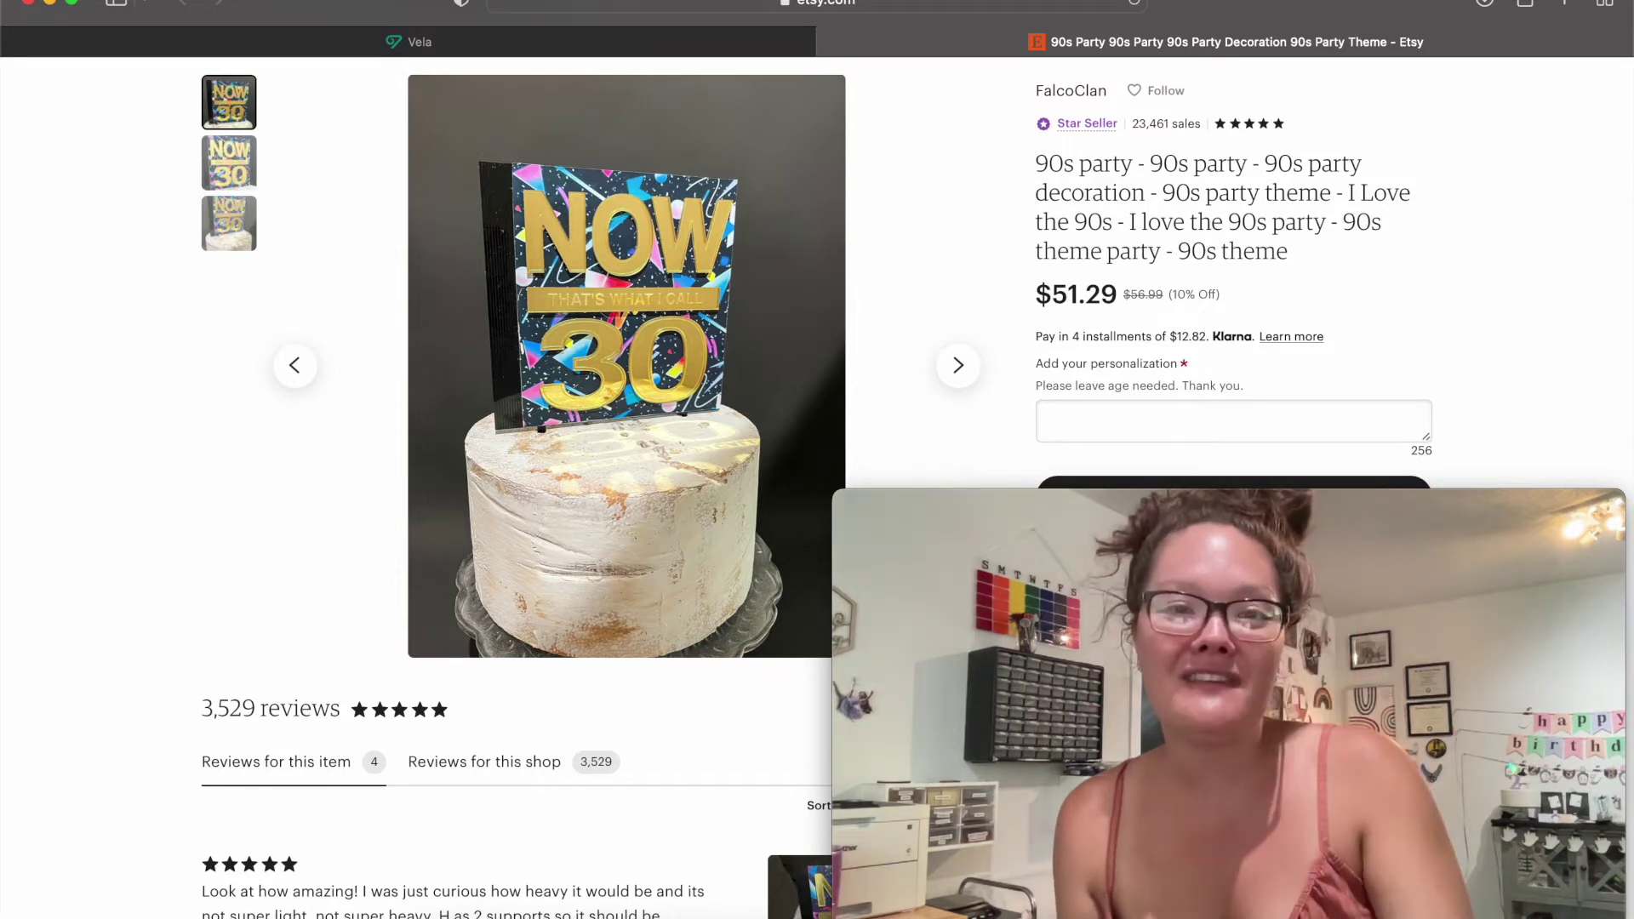
scroll(1103, 378, up, 3)
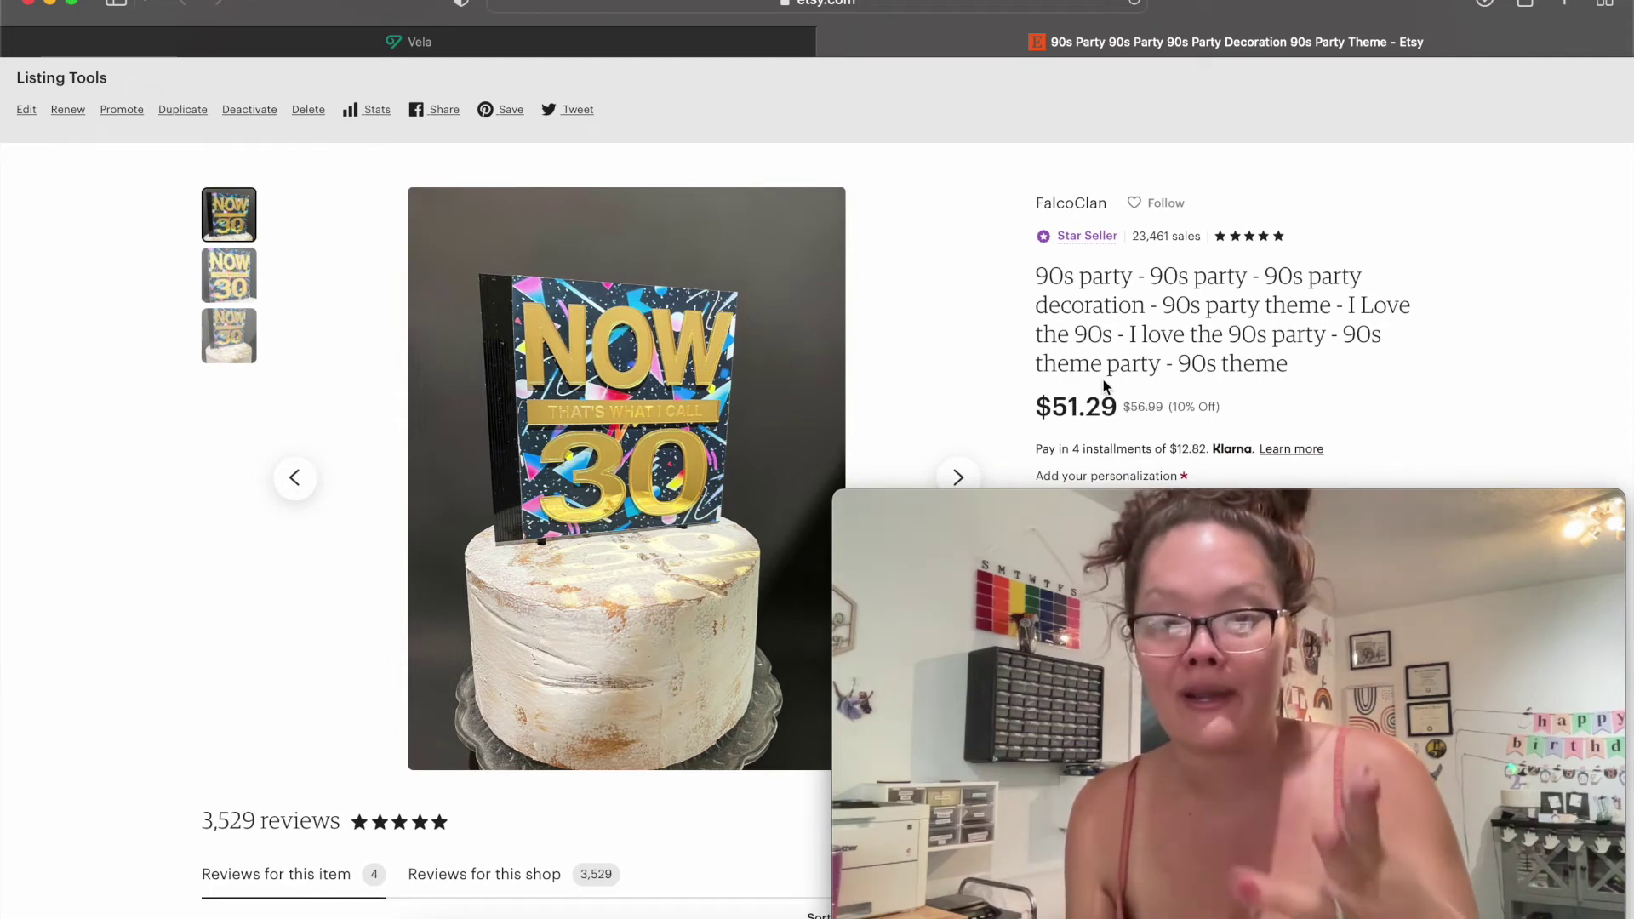
click(463, 34)
Open the first NOW 30 cake topper photo in Vela's image editor using its pencil icon.
scroll(521, 152, down, 1)
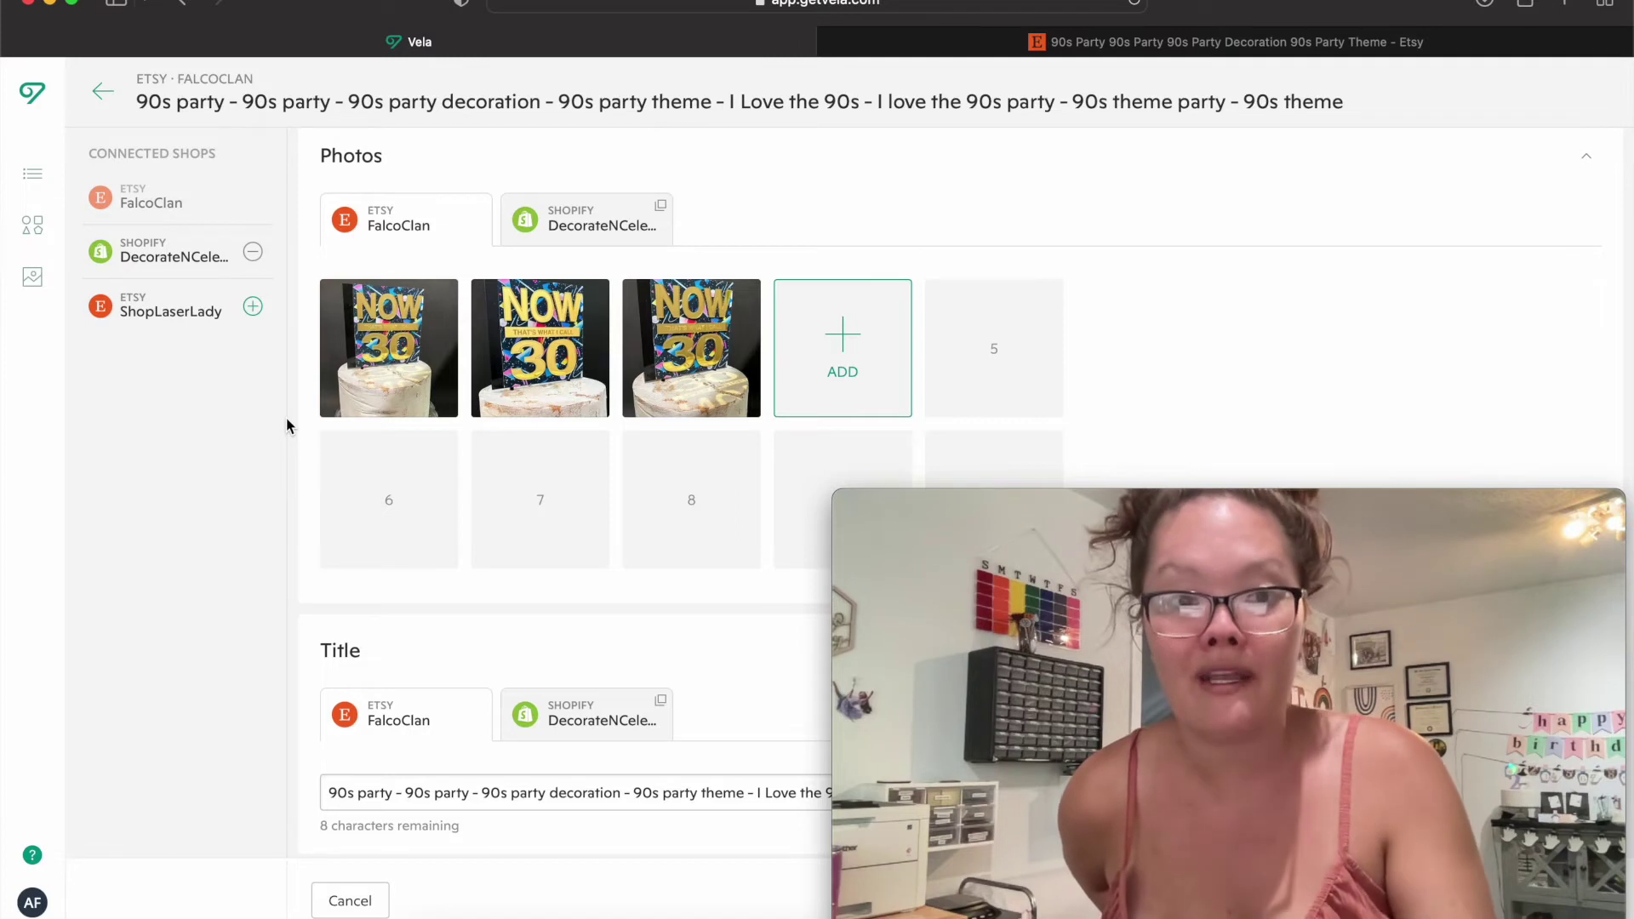
mouse_move(322, 385)
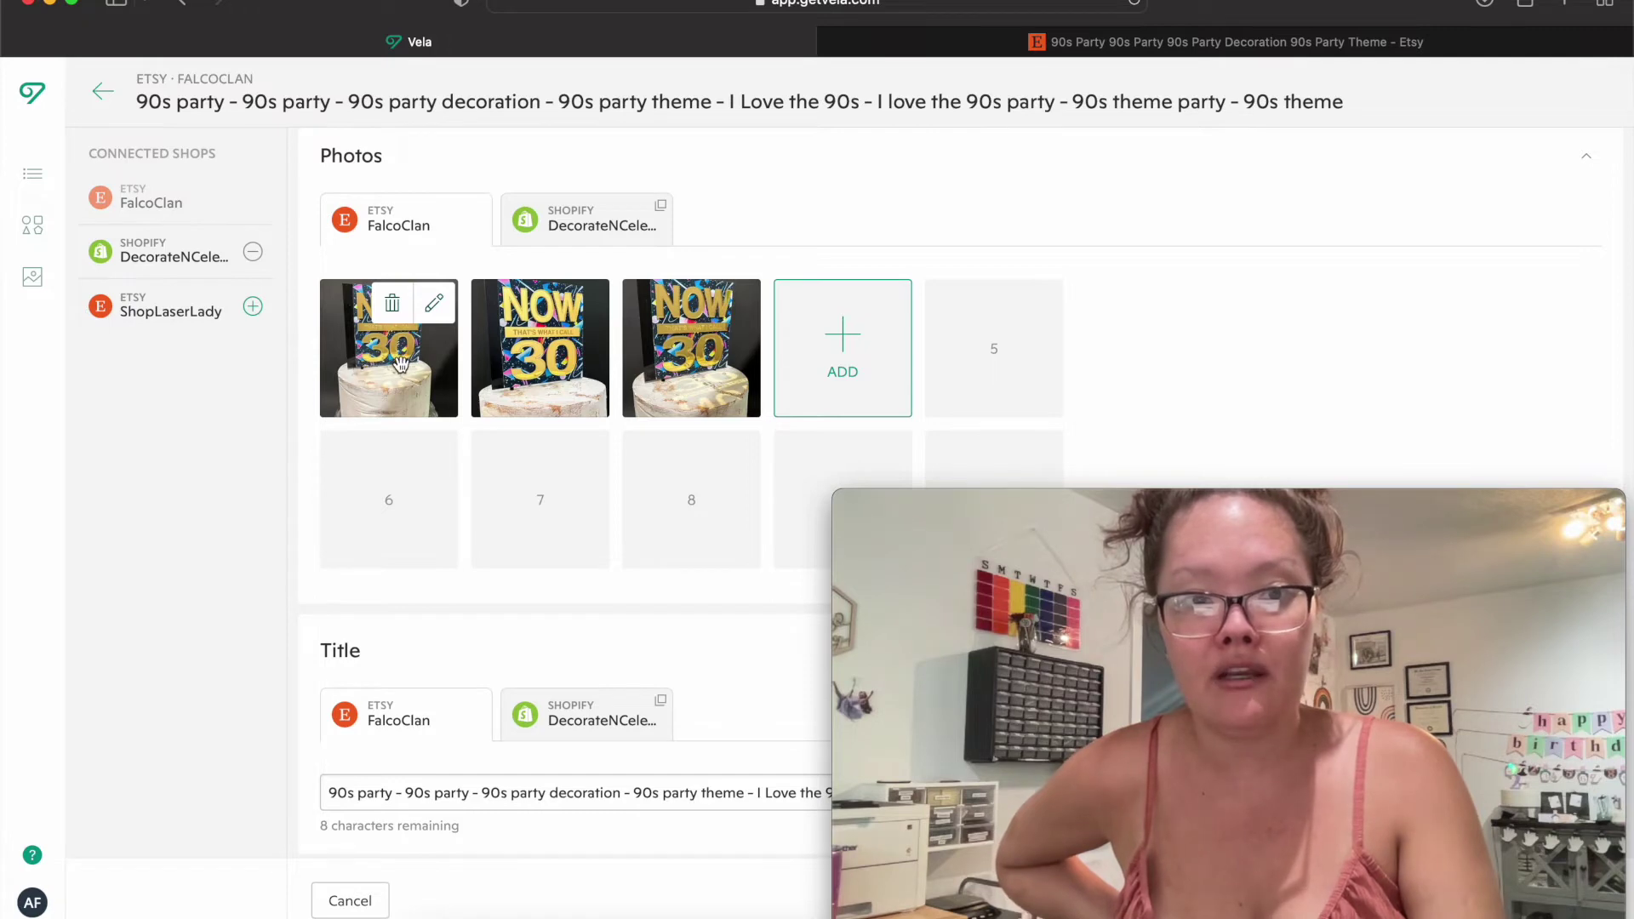
click(435, 305)
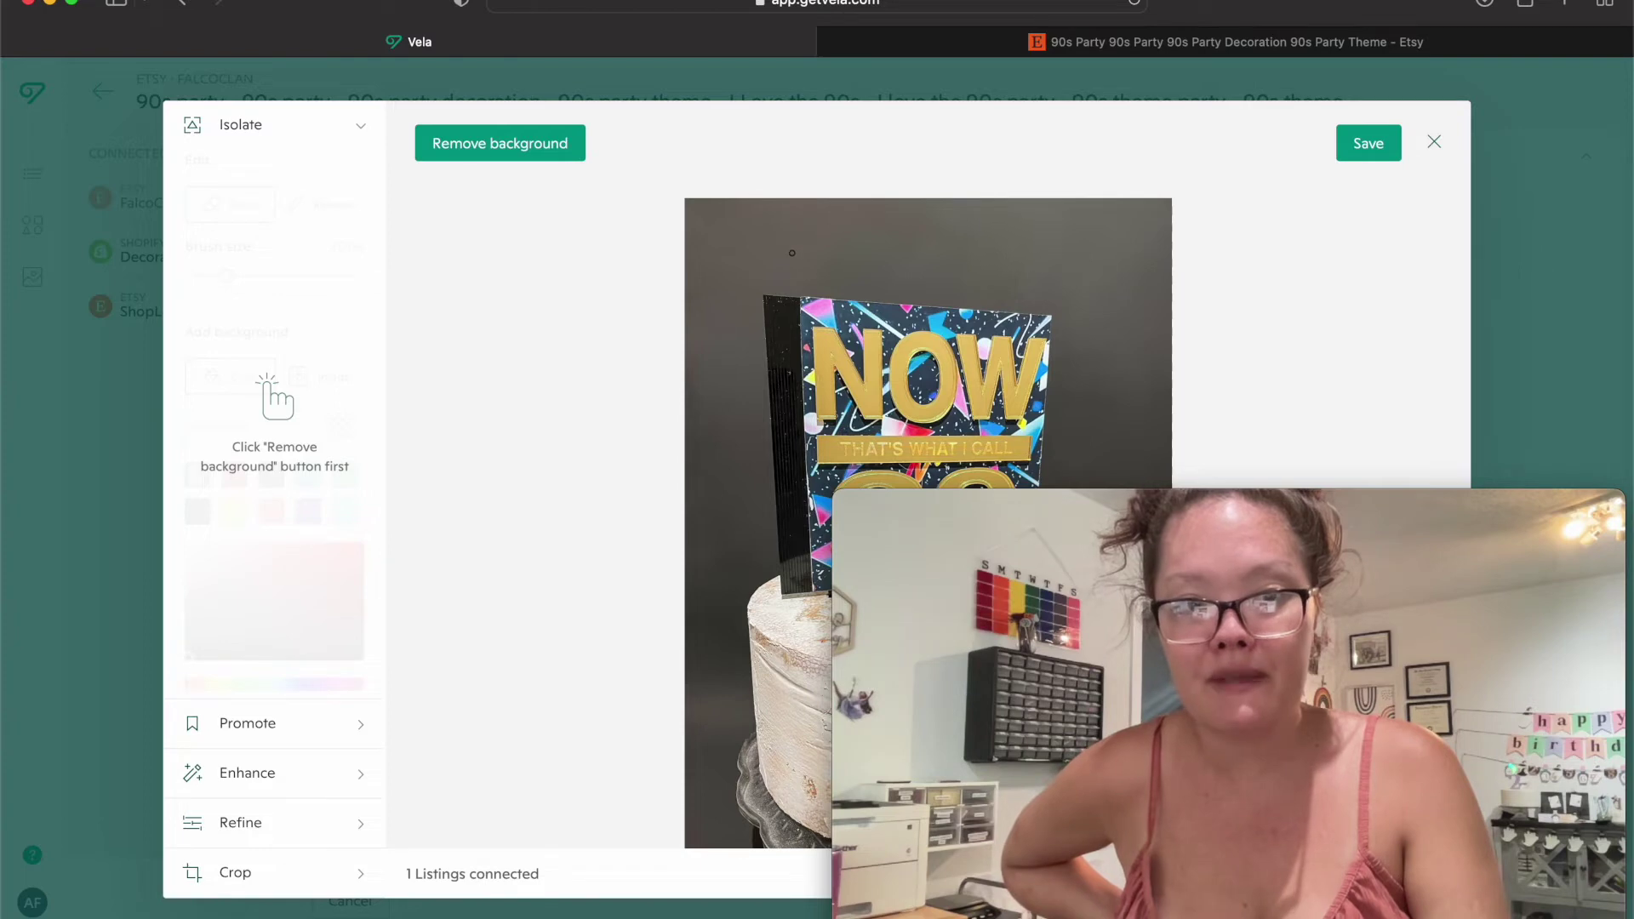
click(864, 499)
drag(864, 499, 1163, 674)
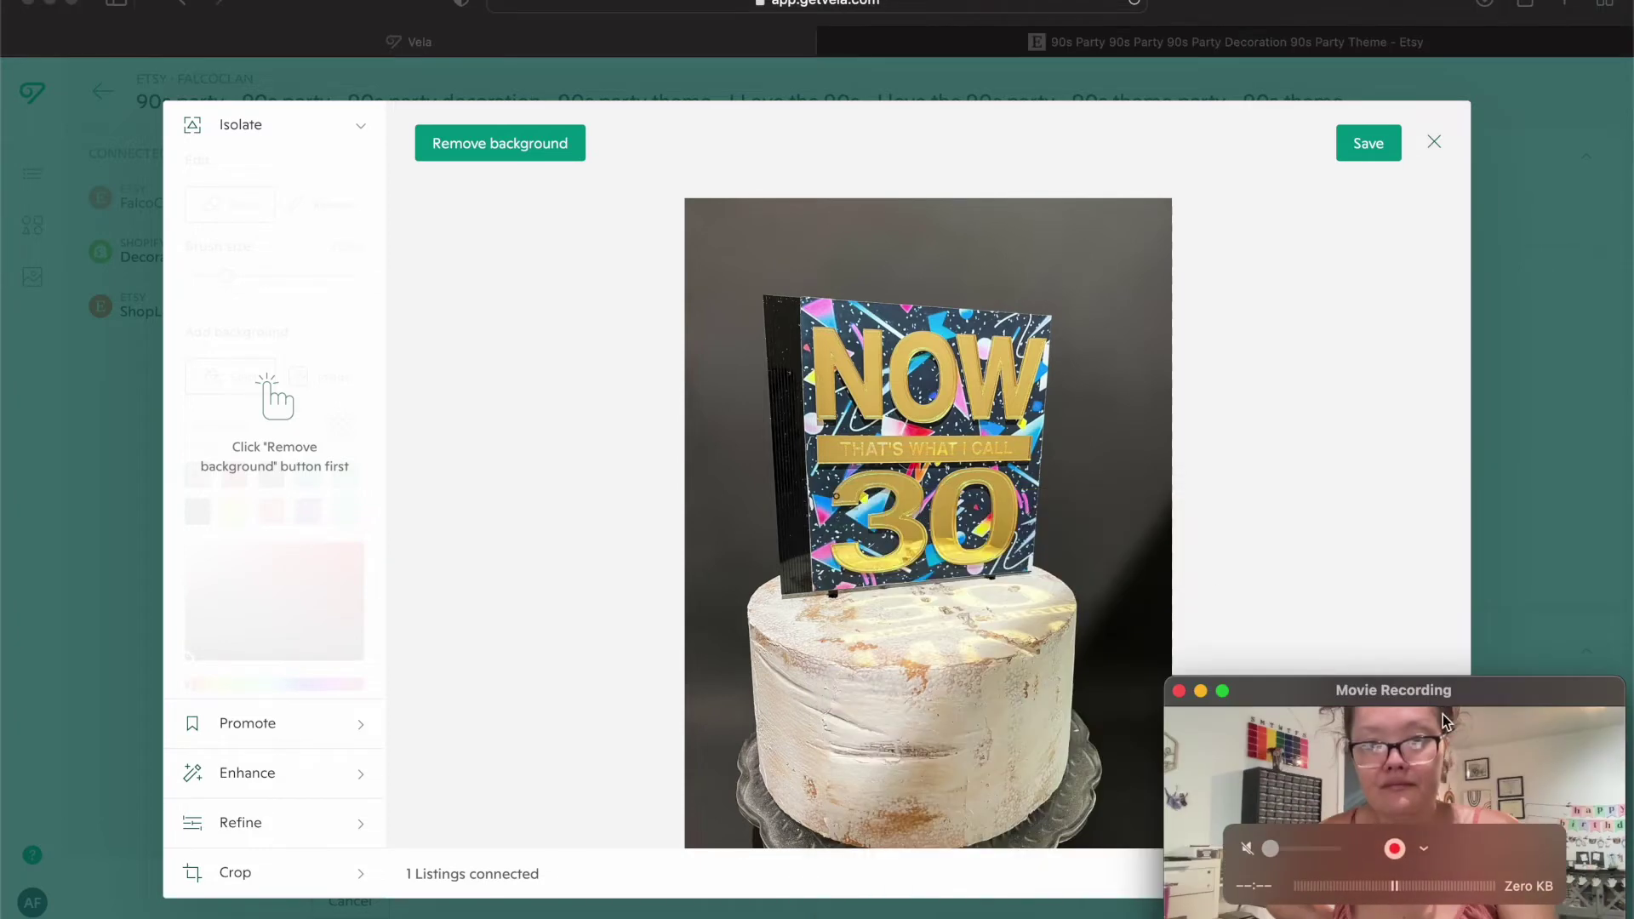
click(474, 146)
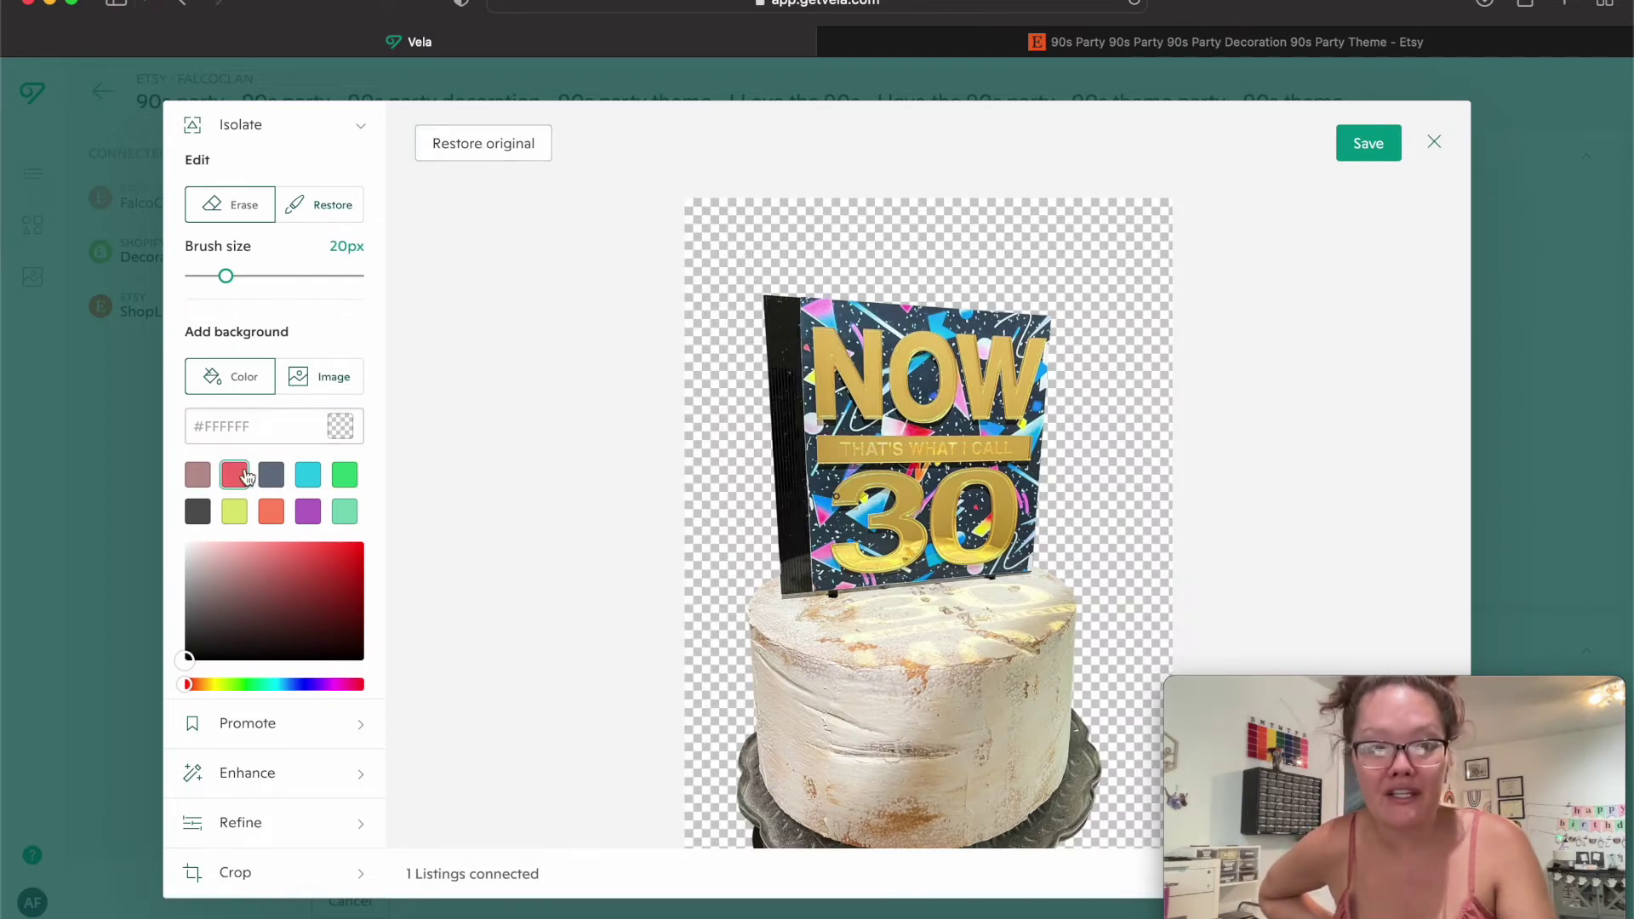
drag(188, 664, 176, 510)
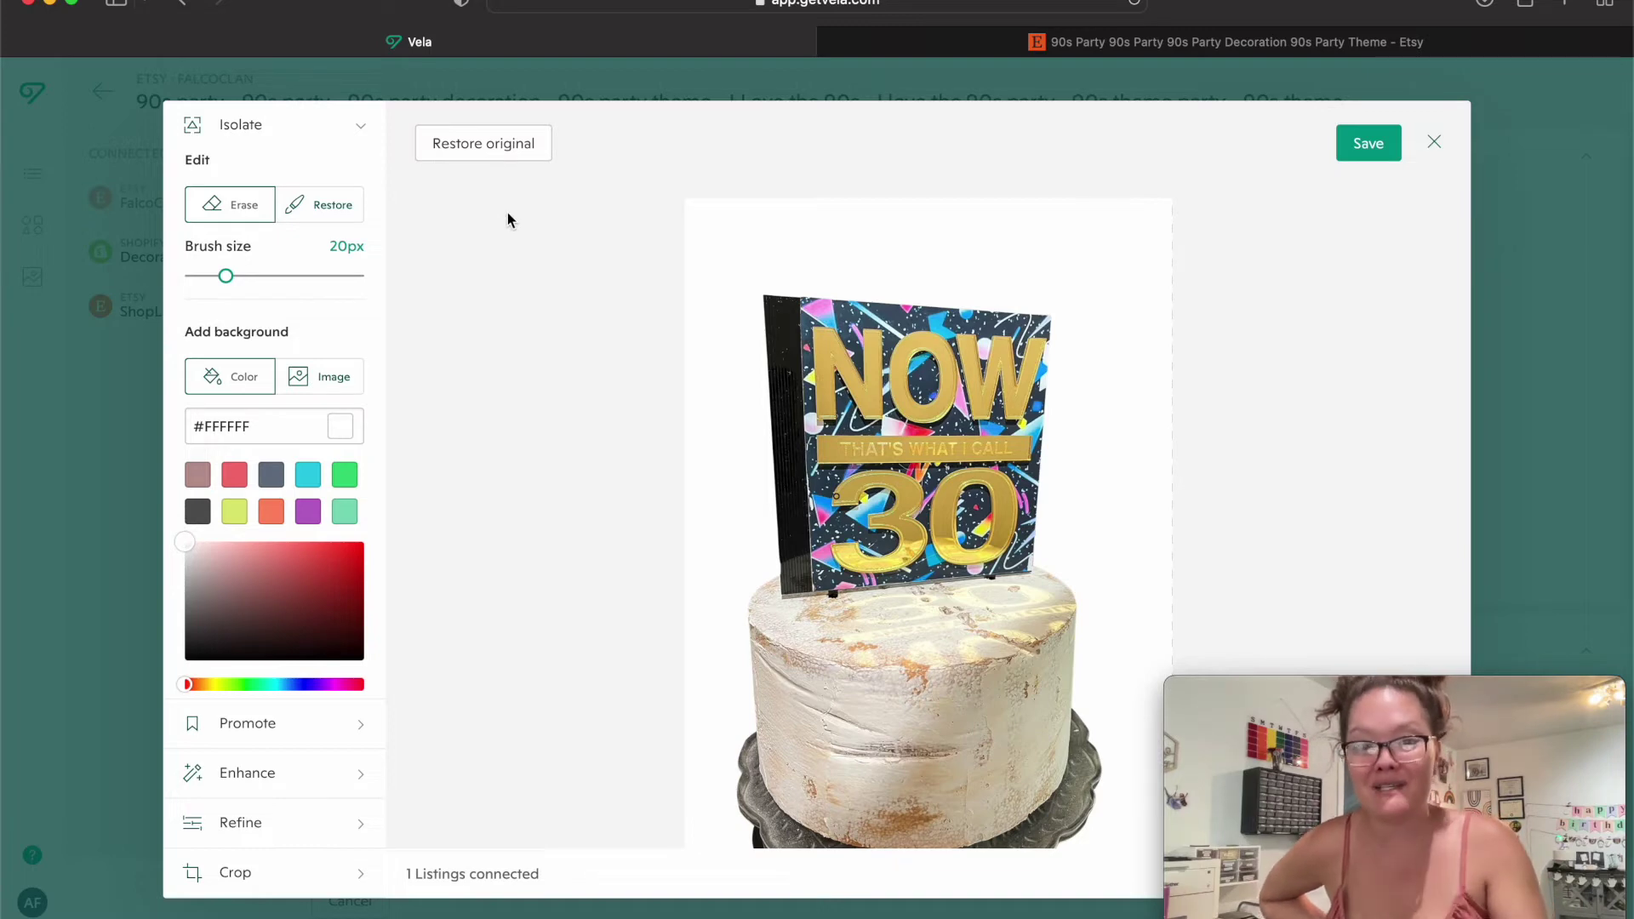
click(474, 145)
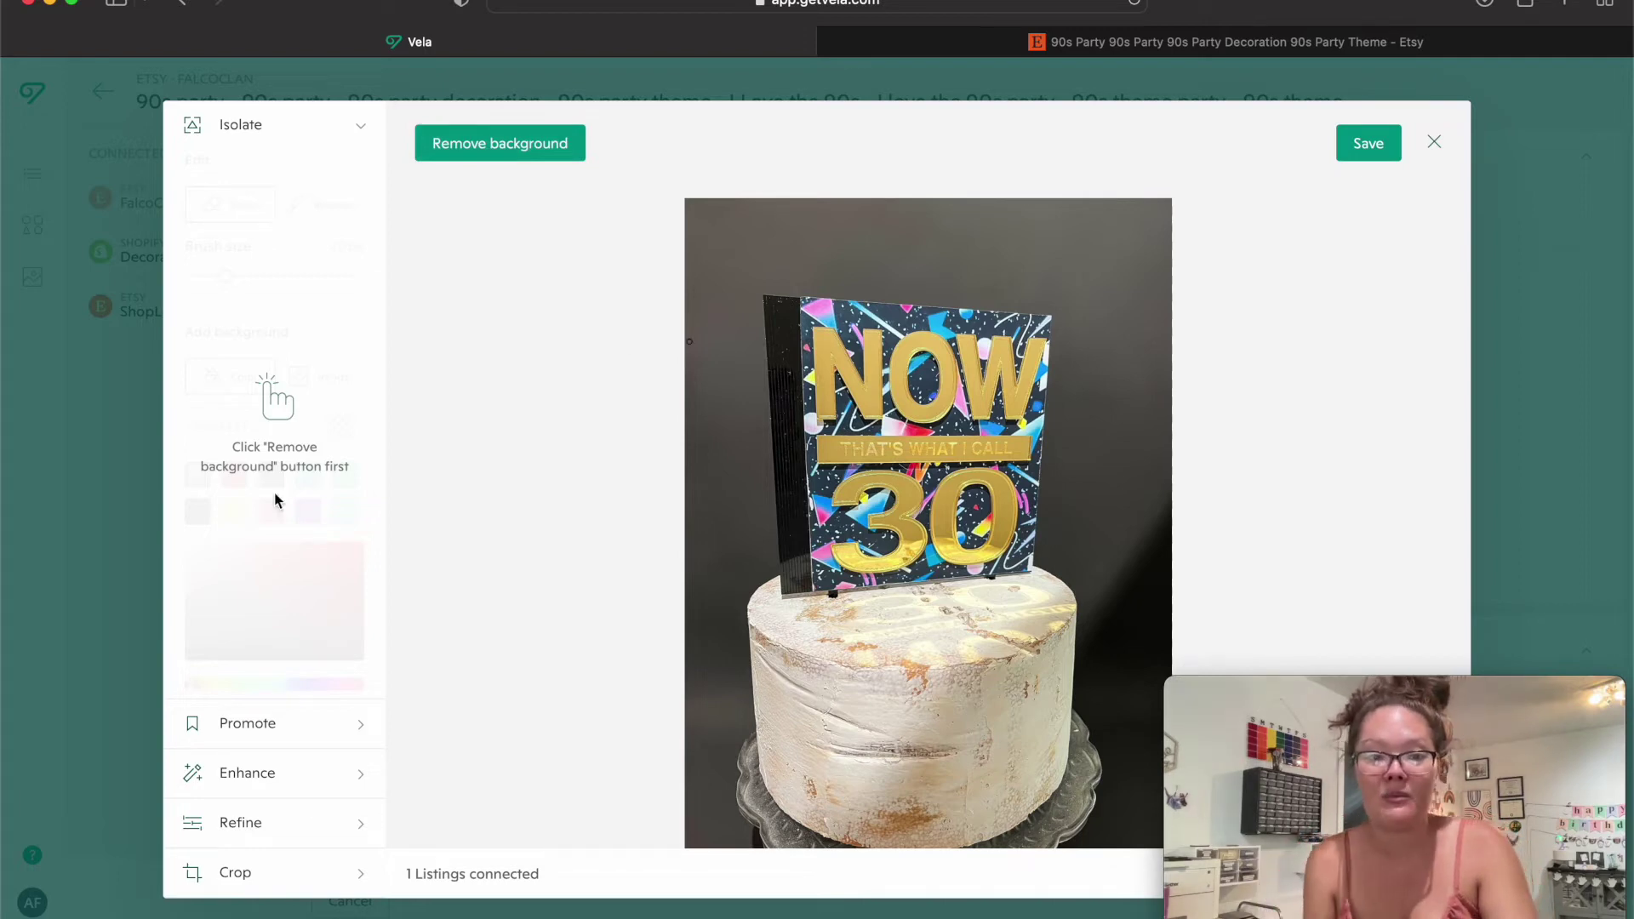
Try pill, bookmark, circle, patch and ribbon styles for the Sale promo badge.
click(277, 730)
click(270, 375)
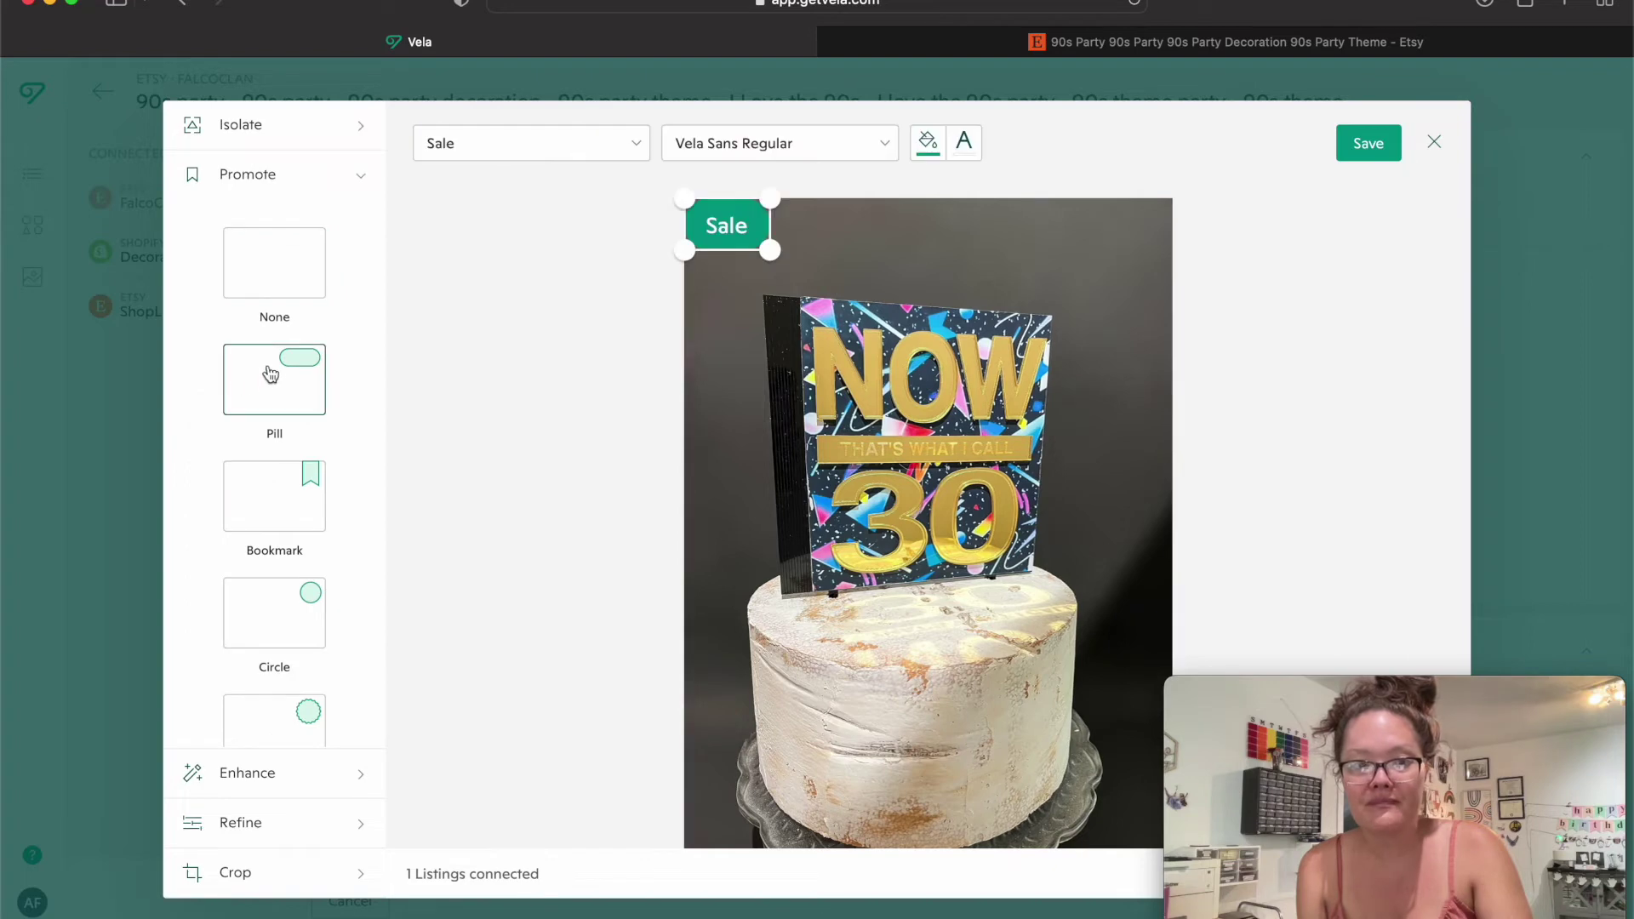
click(278, 495)
click(292, 625)
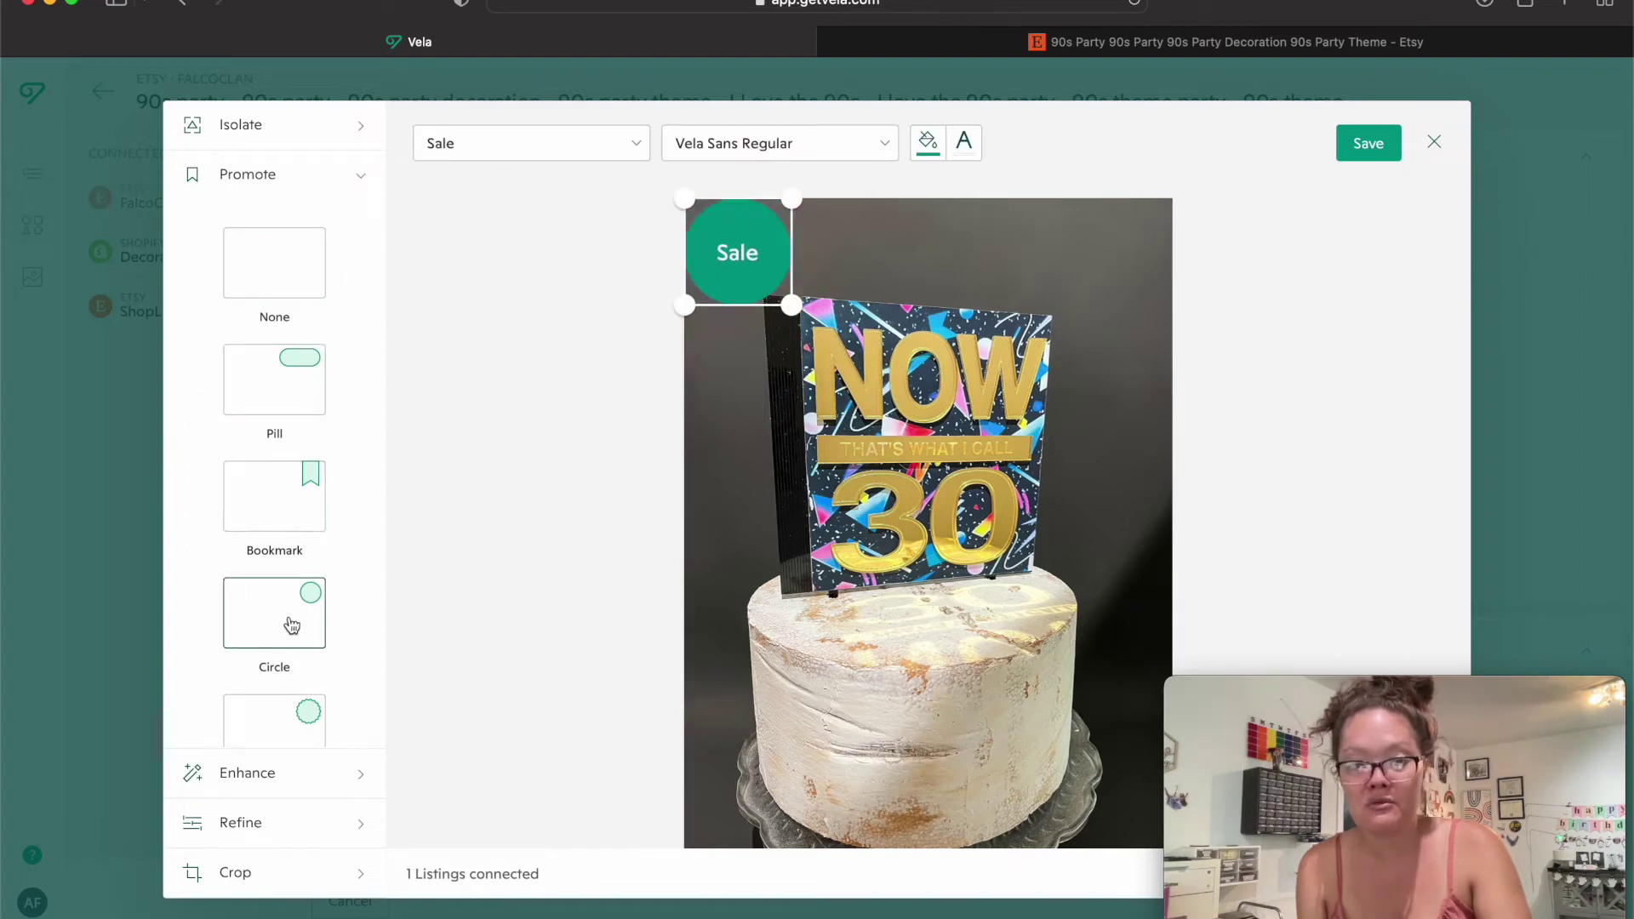
click(281, 729)
scroll(281, 728, down, 3)
click(282, 730)
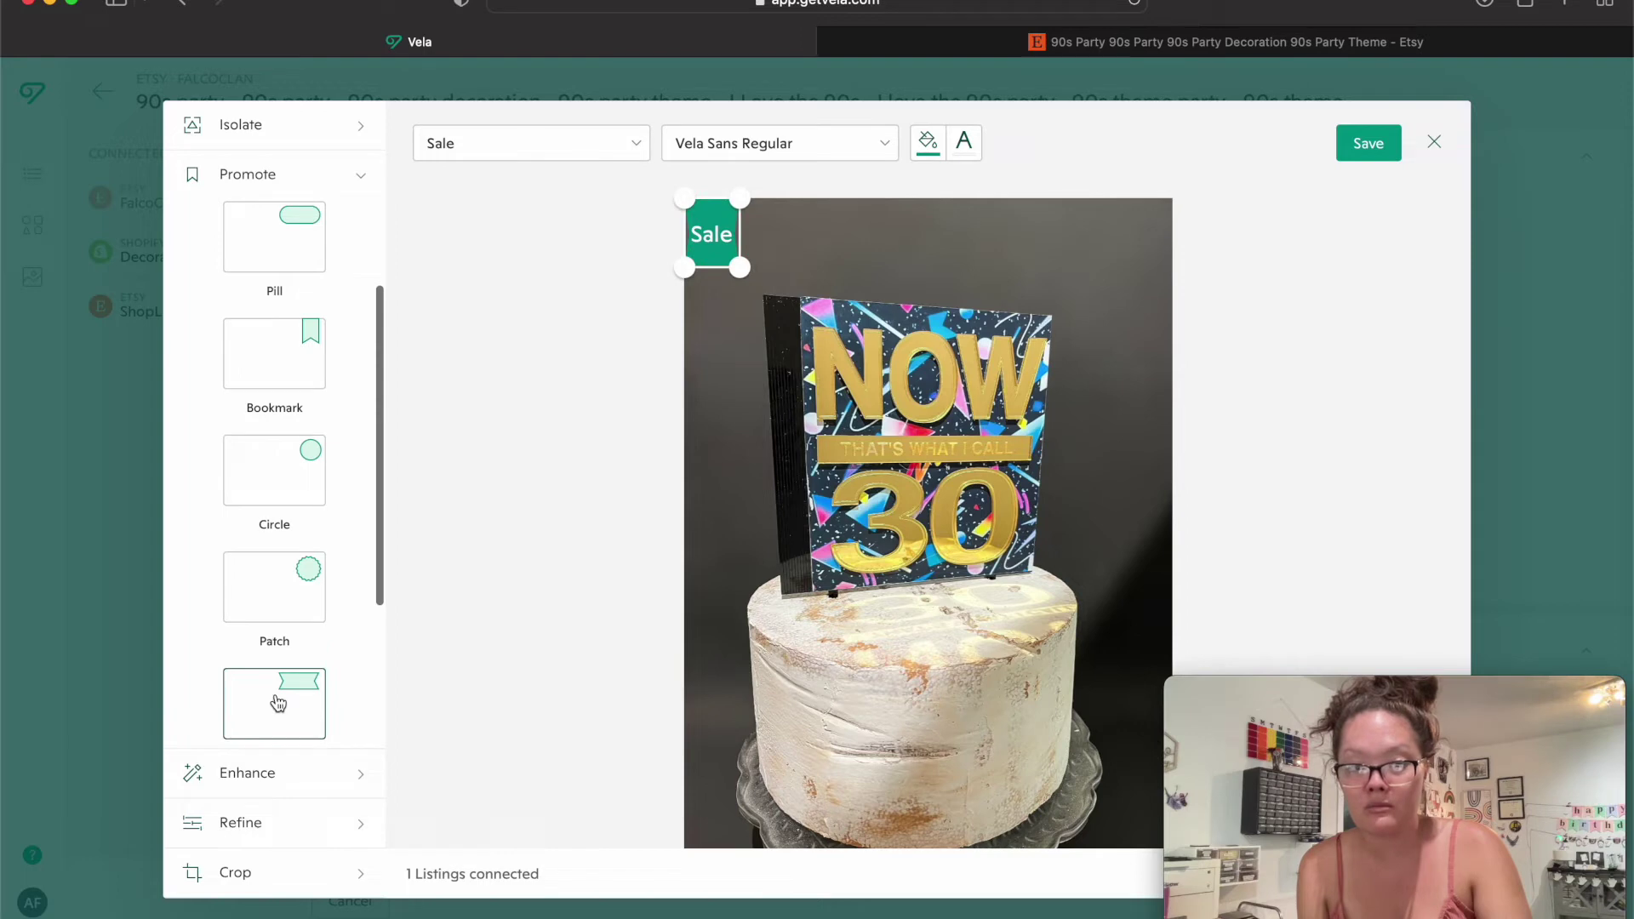
click(943, 291)
Try a header banner, then make it a round patch, enlarged at the cake's lower right.
scroll(225, 628, down, 3)
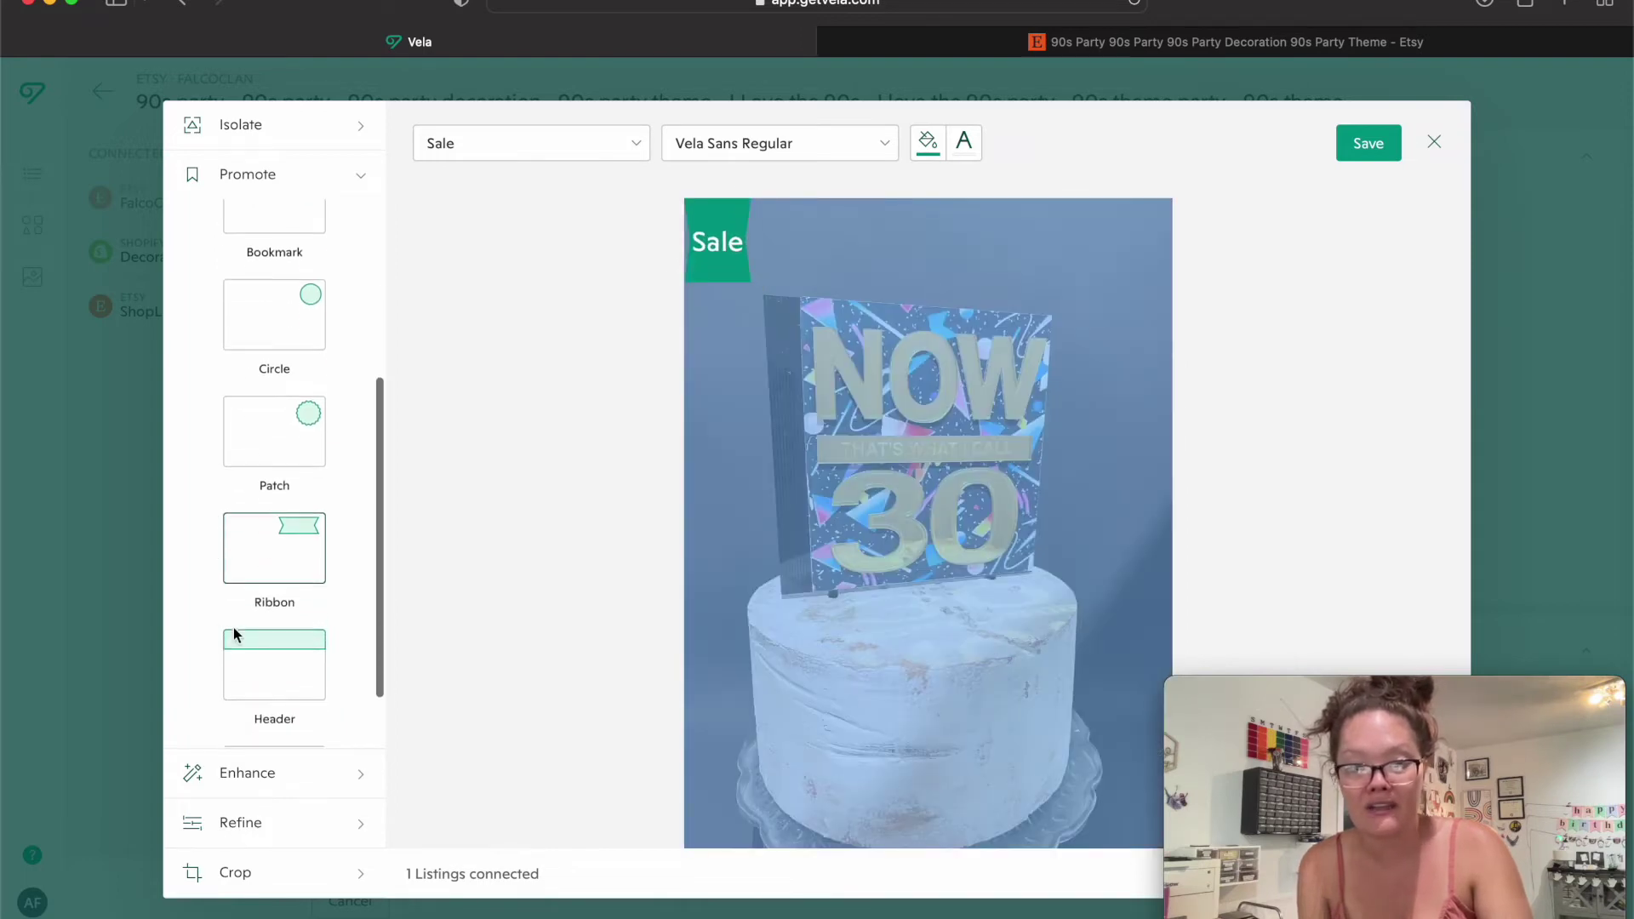
click(275, 660)
scroll(275, 663, down, 2)
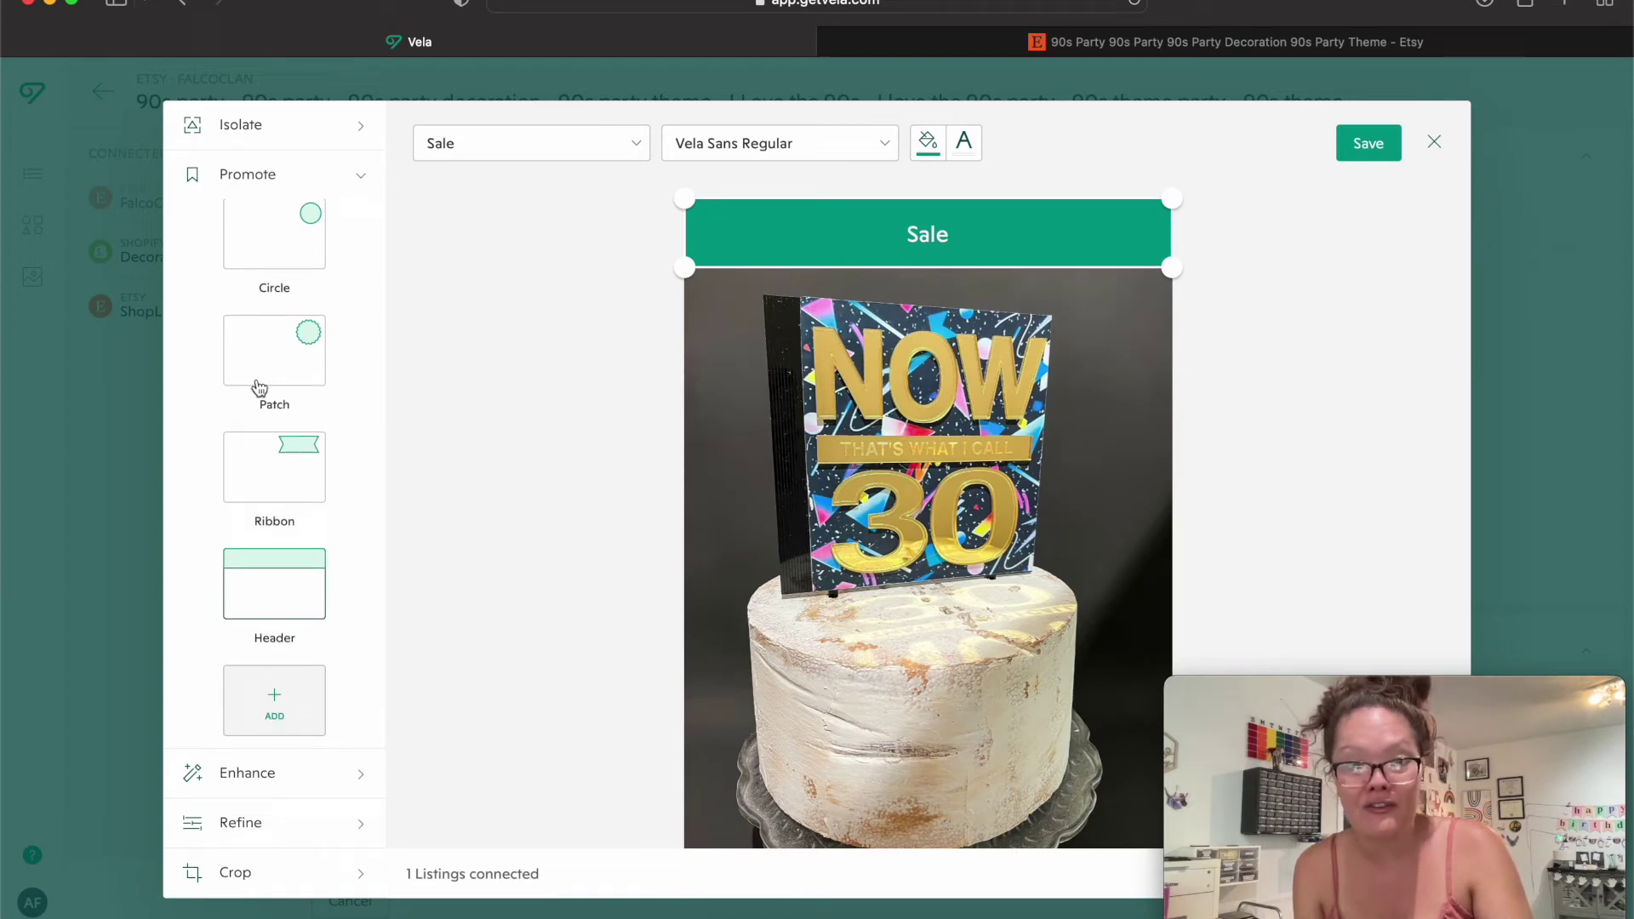
scroll(260, 388, up, 3)
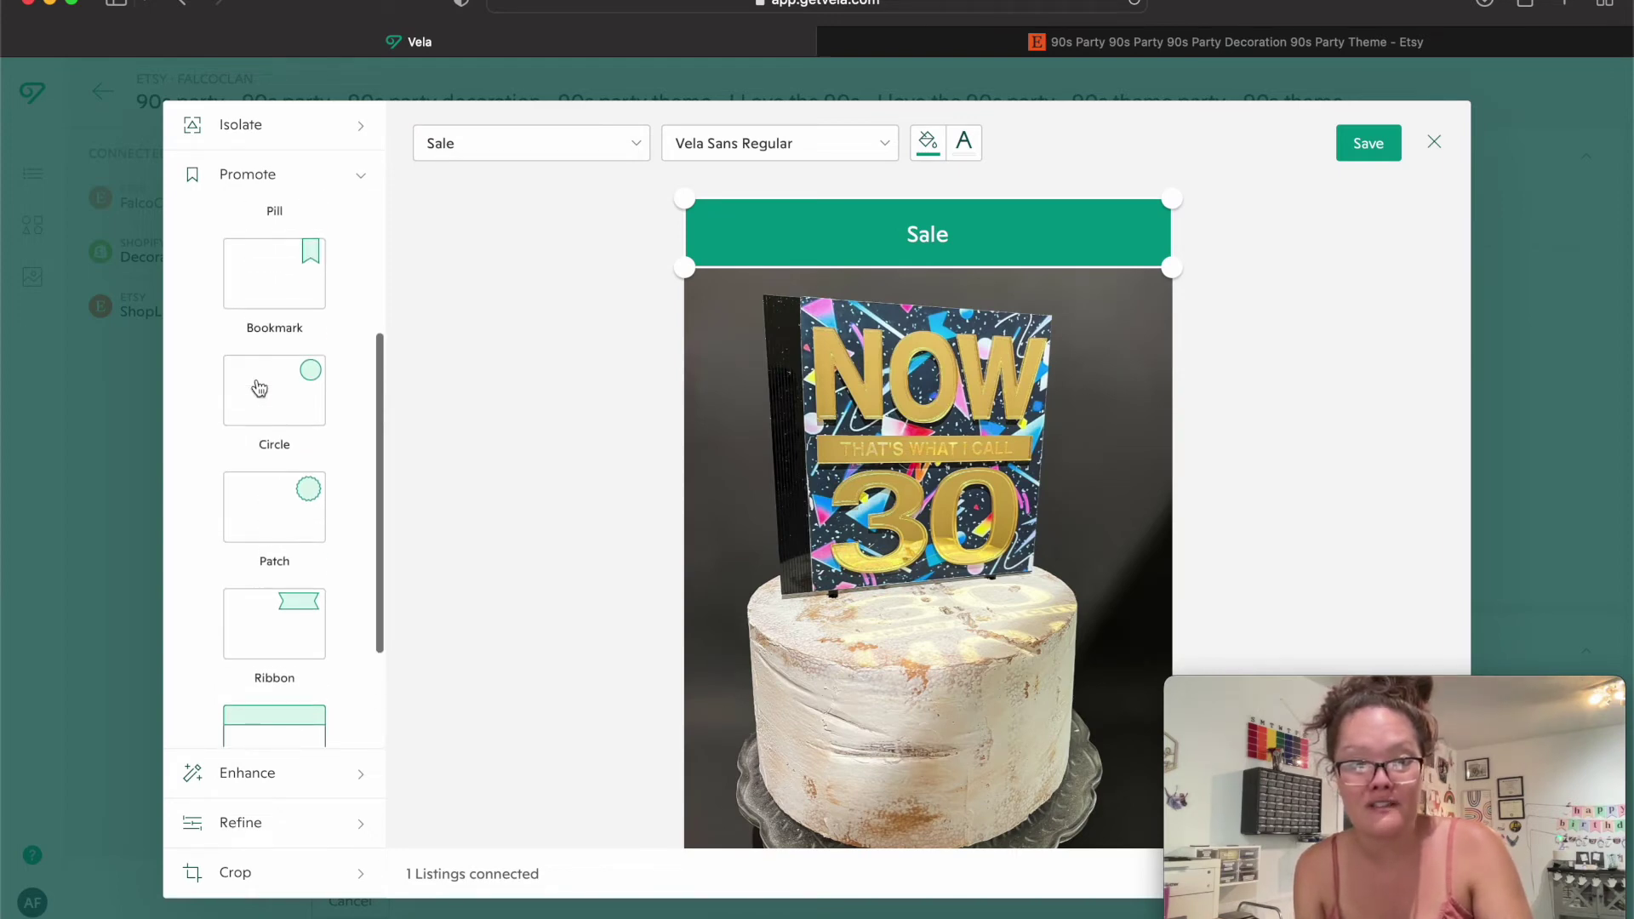
click(282, 504)
drag(777, 290, 834, 347)
drag(776, 291, 1087, 783)
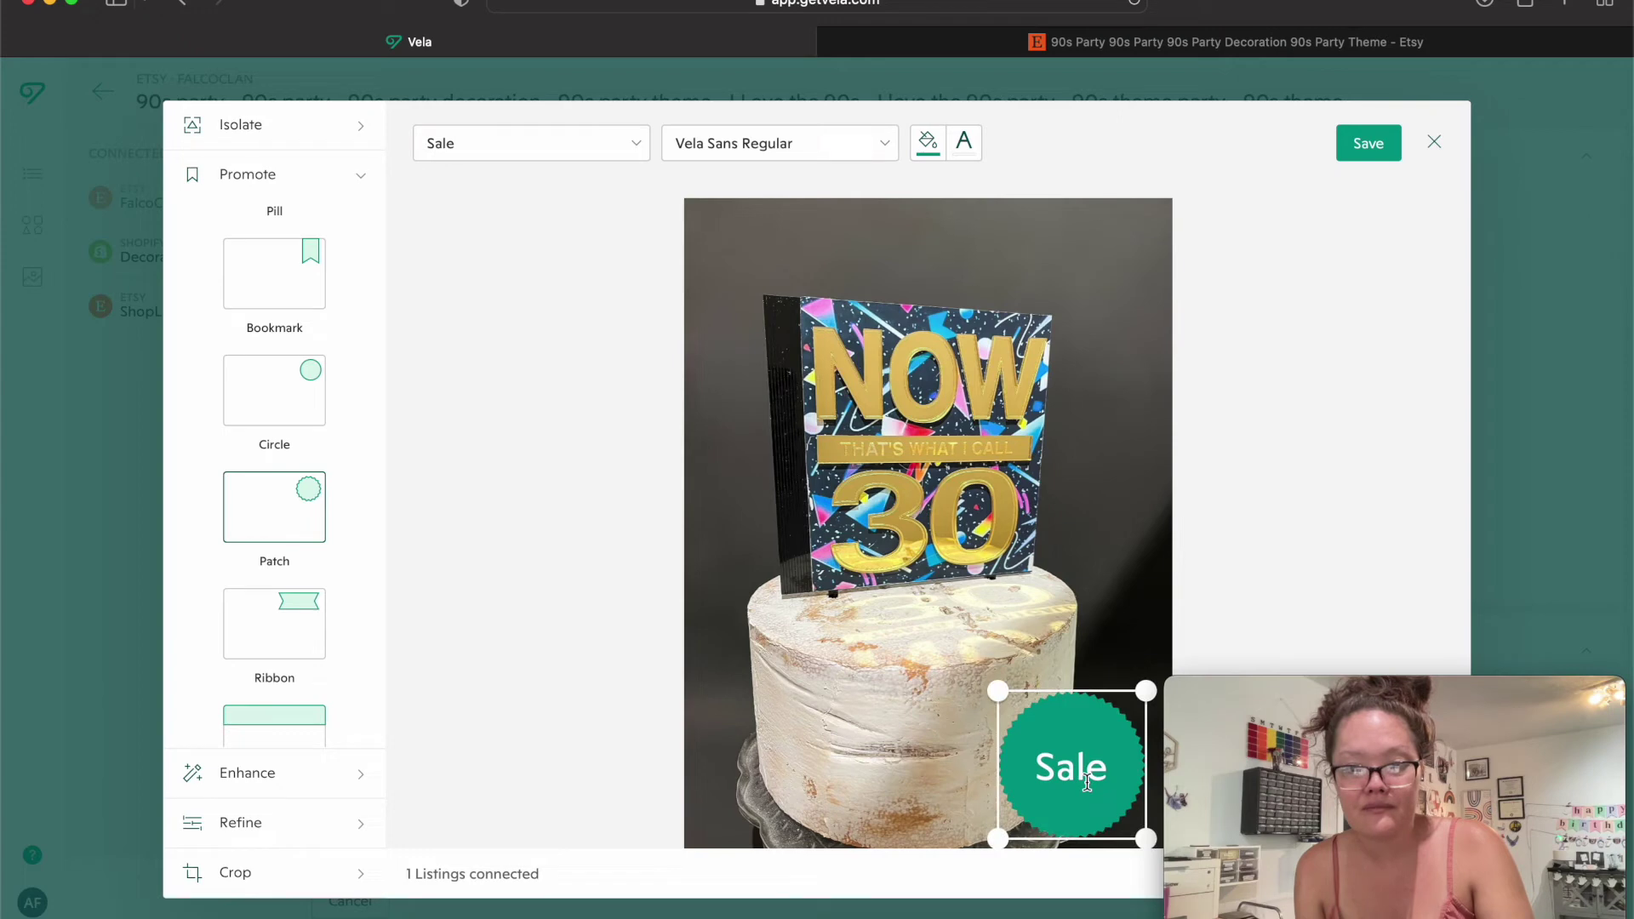
drag(996, 694, 967, 644)
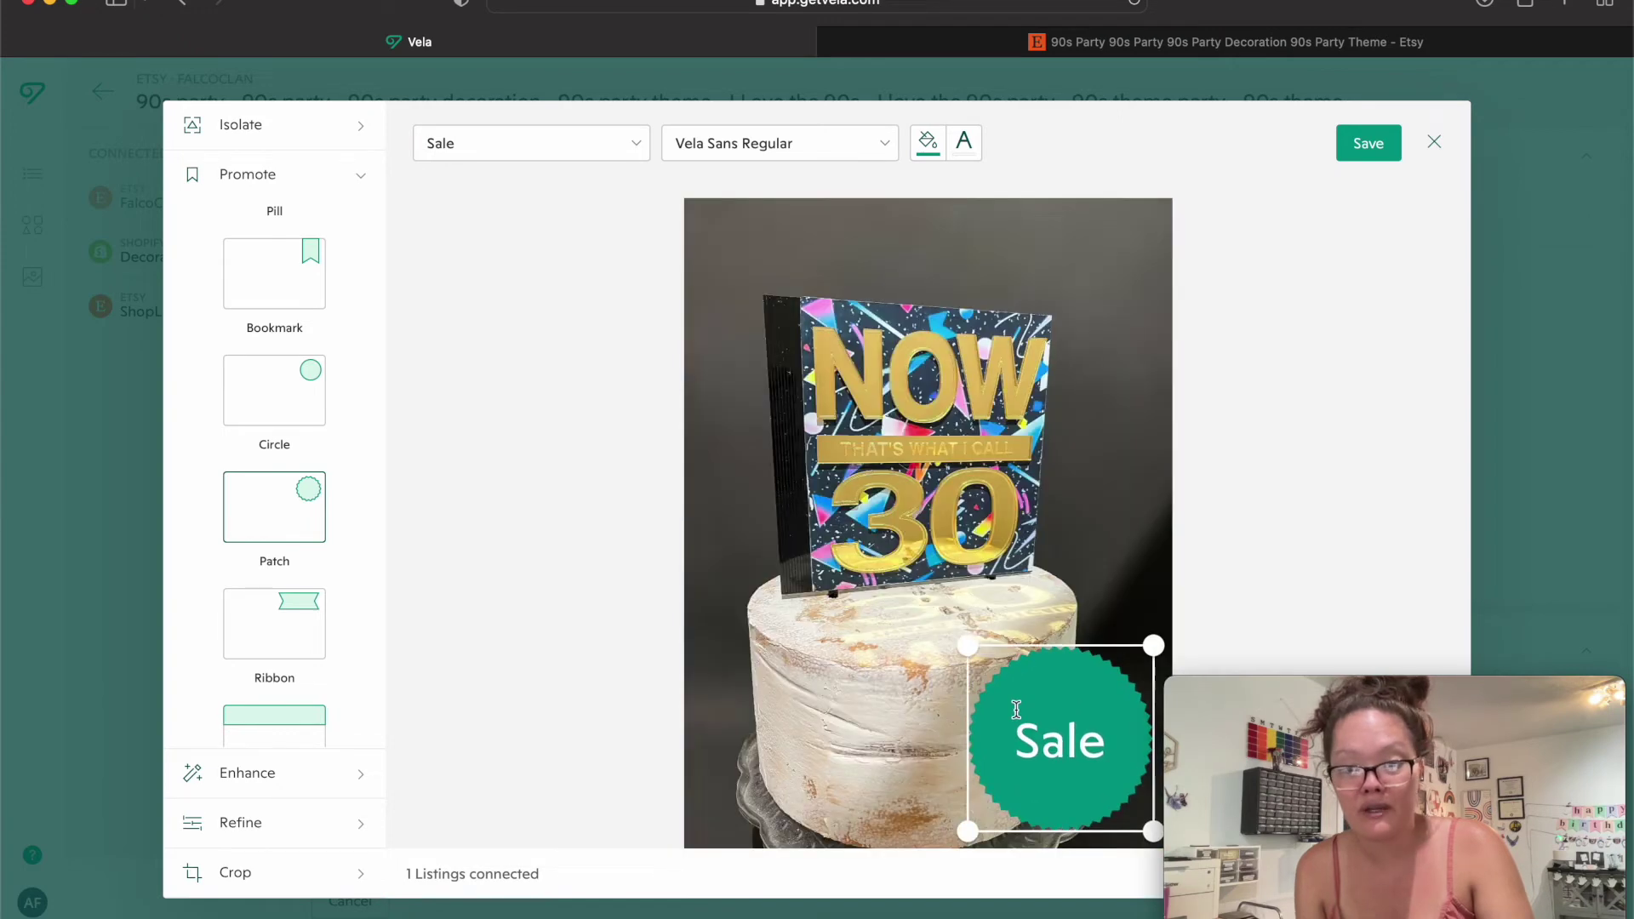
Replace the badge label with 'Any Age Needed' and shrink it toward the lower right.
click(503, 145)
click(543, 431)
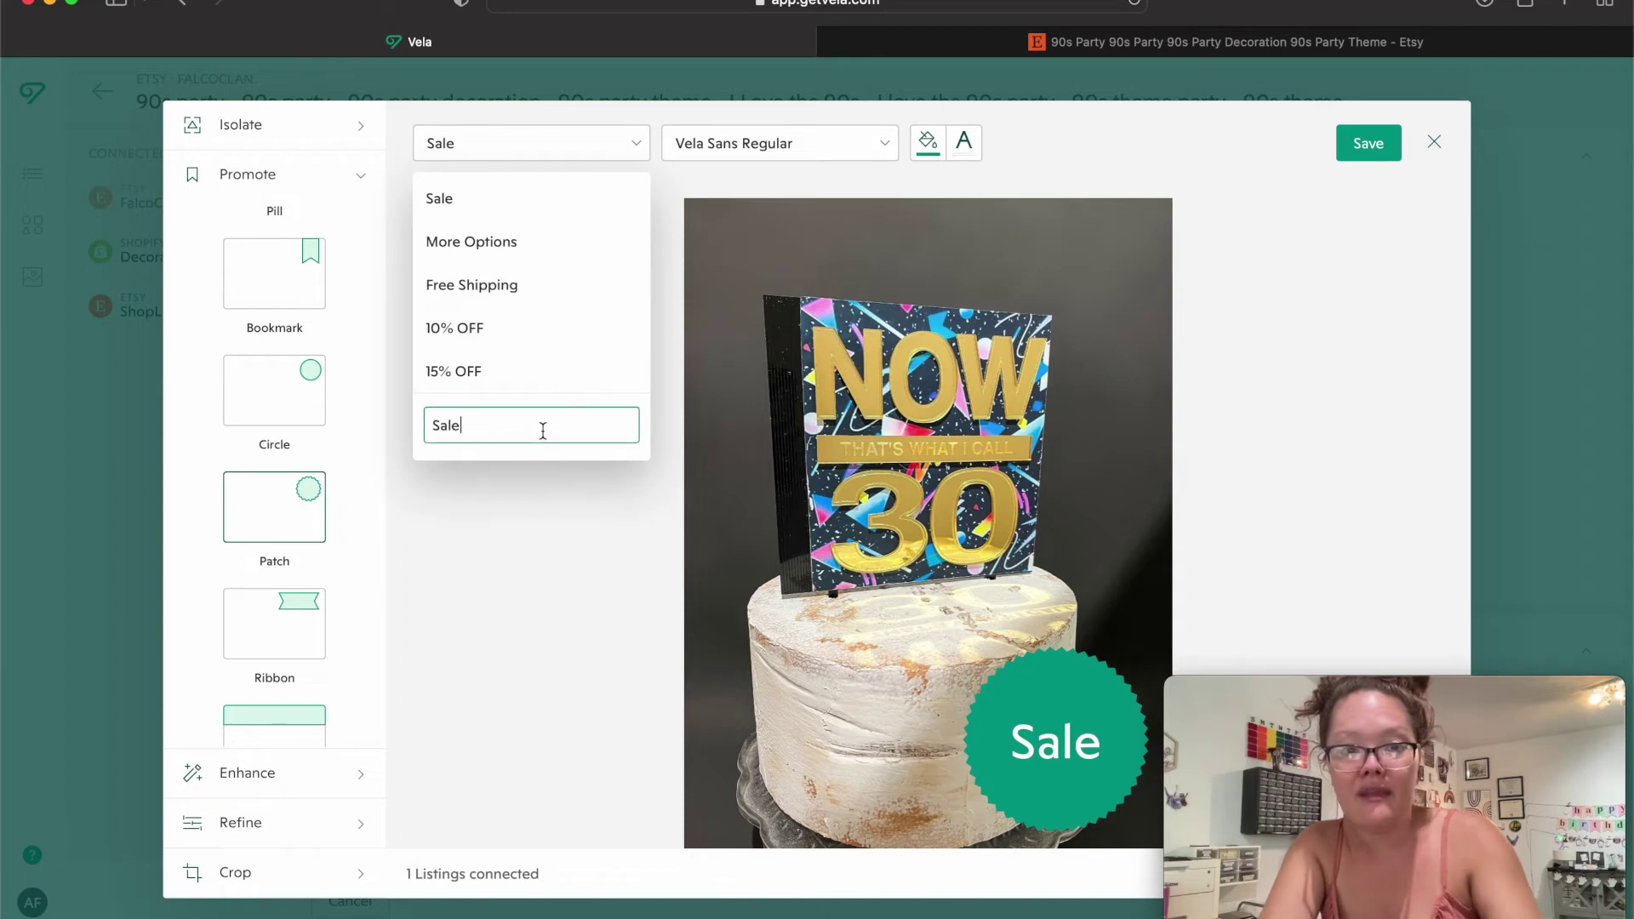
double_click(543, 430)
text(Any Age)
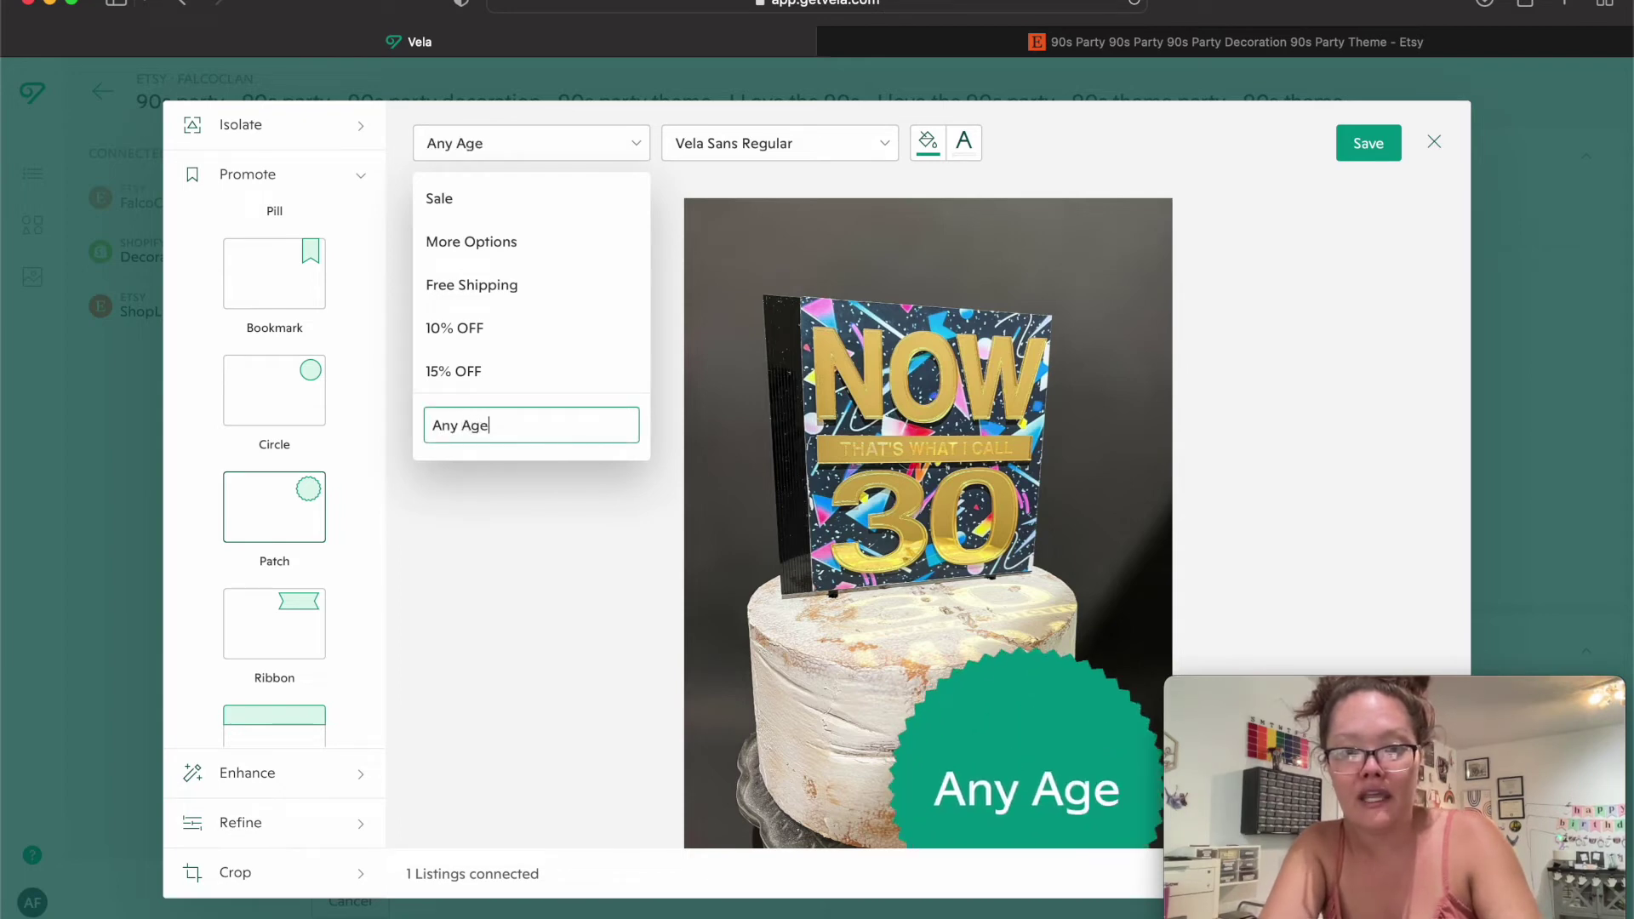
text( Needed)
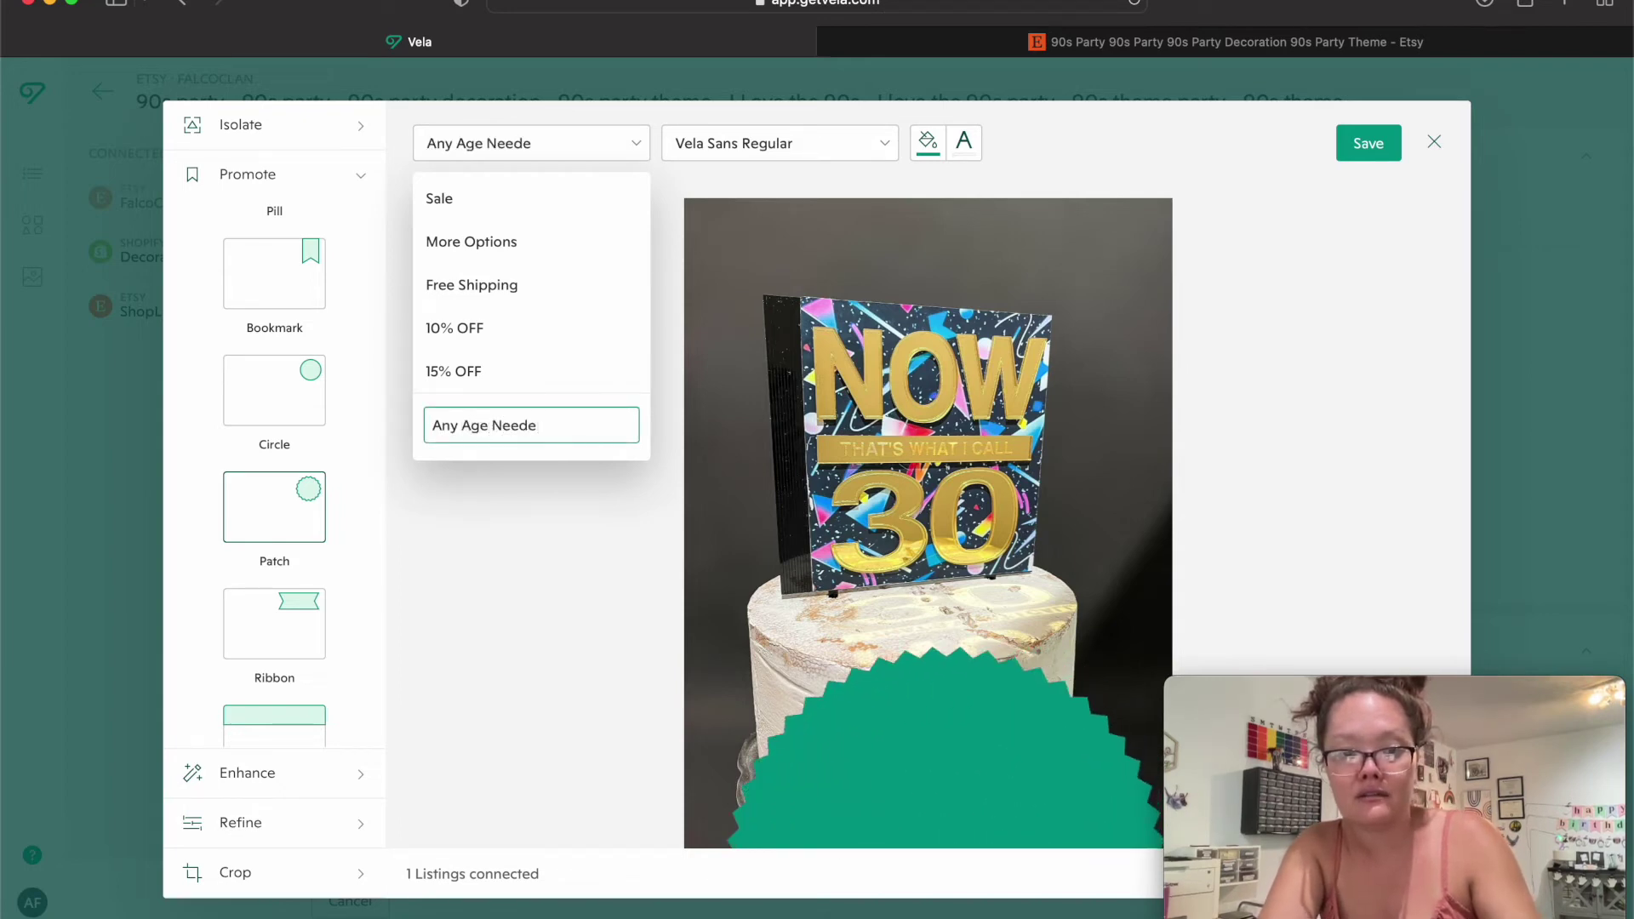
click(565, 738)
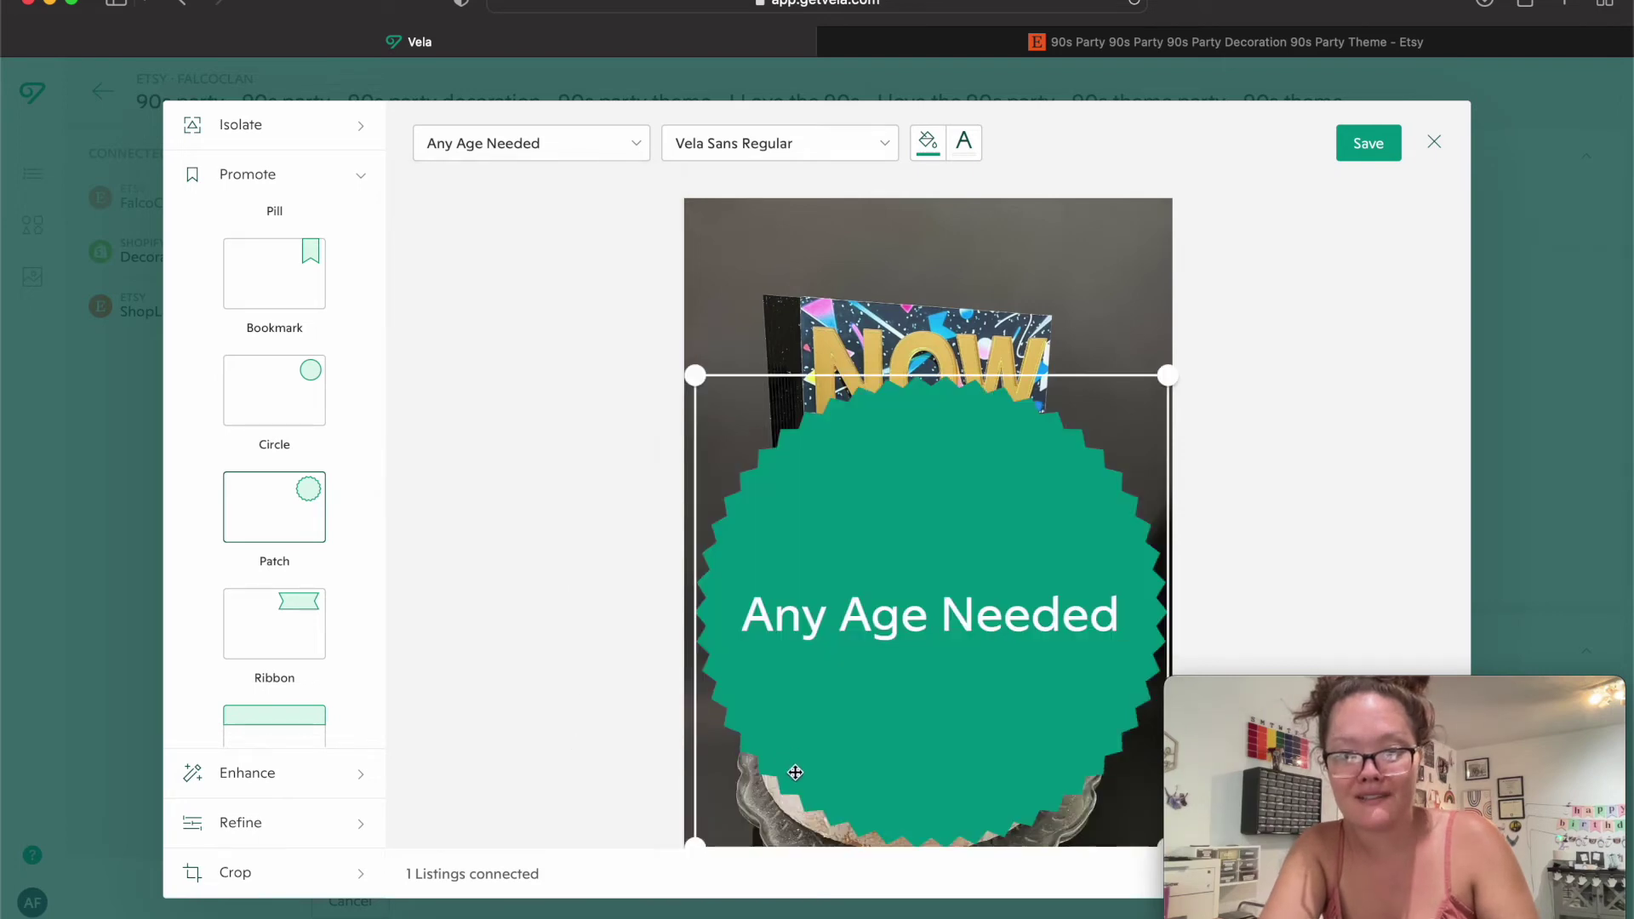
drag(694, 381, 931, 614)
Turn the badge into a ribbon, widening, enlarging and positioning it on the cake.
click(272, 609)
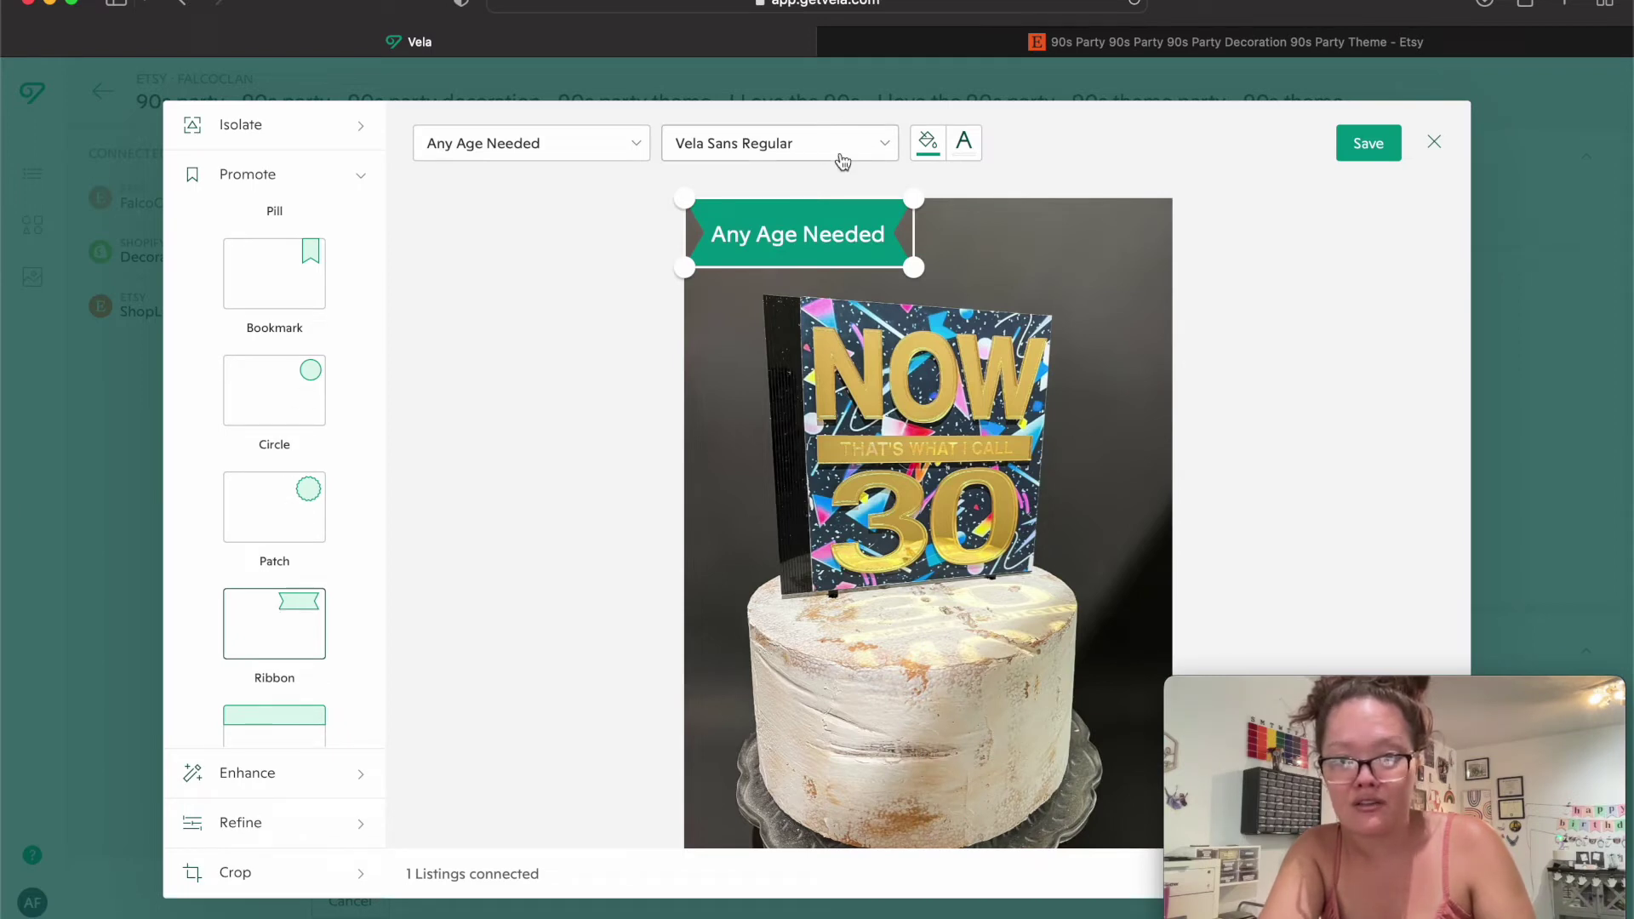
drag(916, 269, 967, 281)
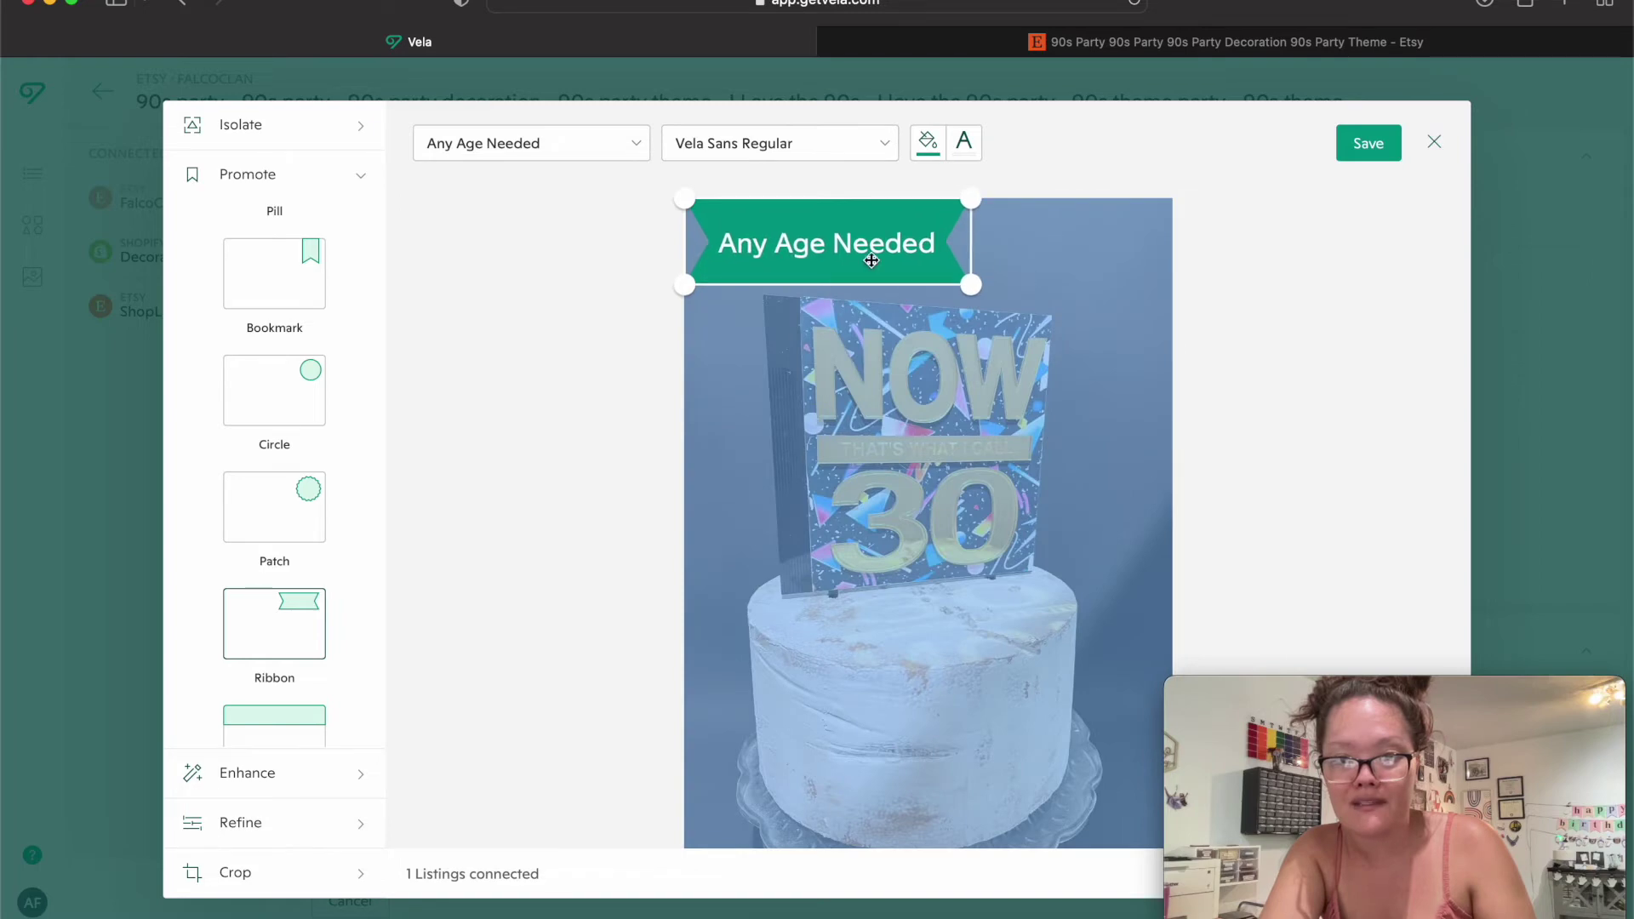
drag(863, 271, 1112, 692)
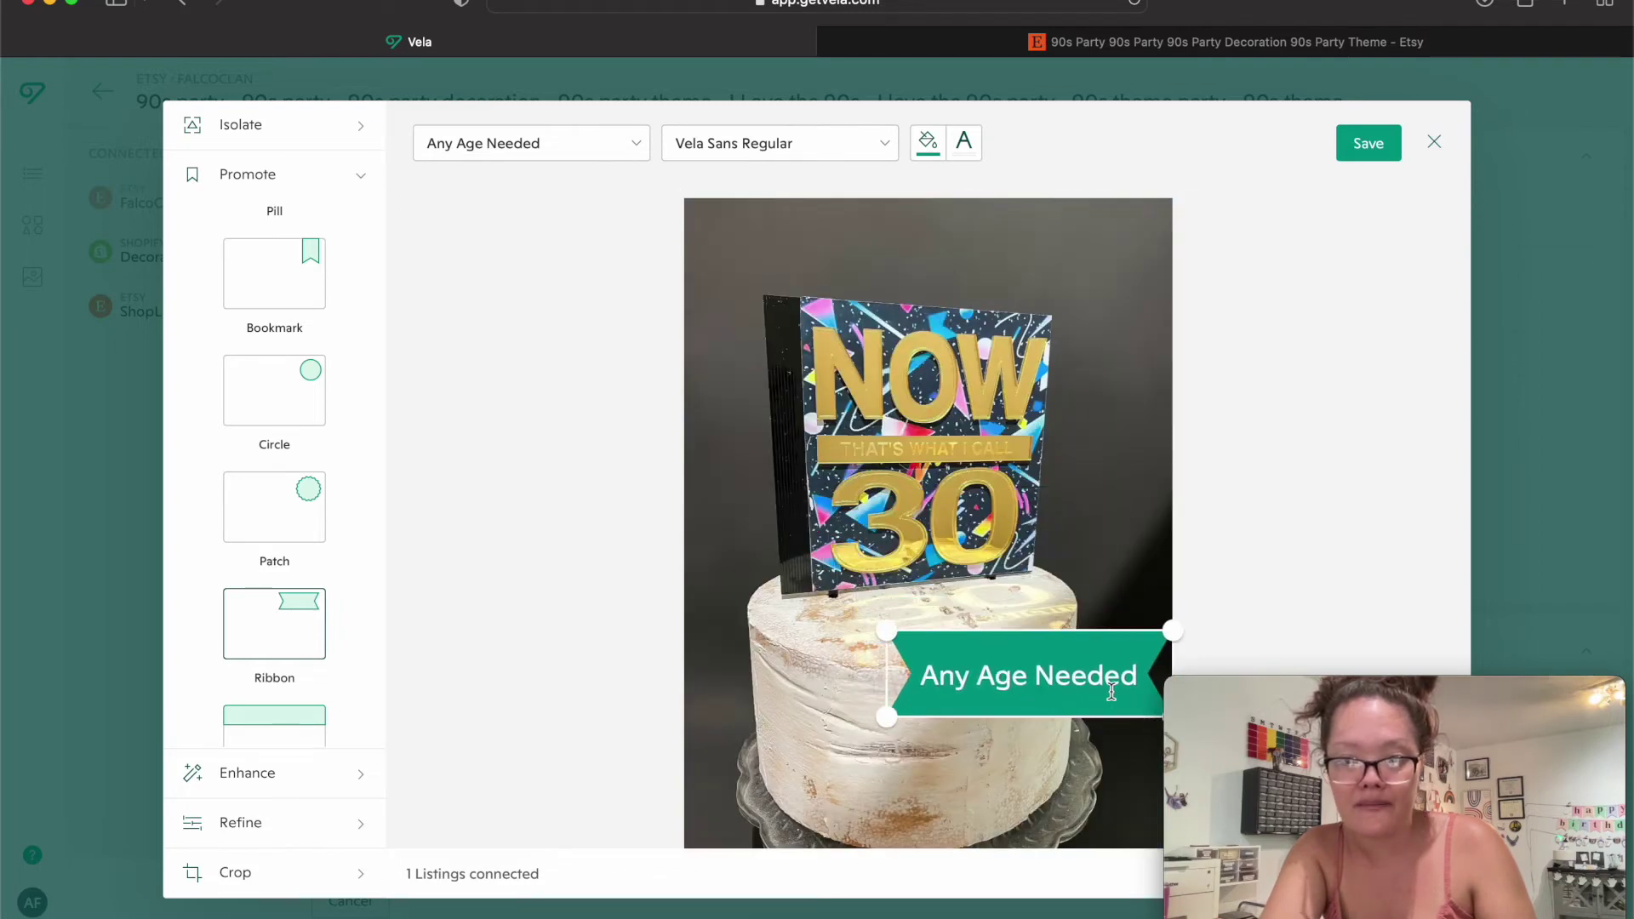
drag(1009, 678, 877, 687)
drag(1038, 648, 1118, 621)
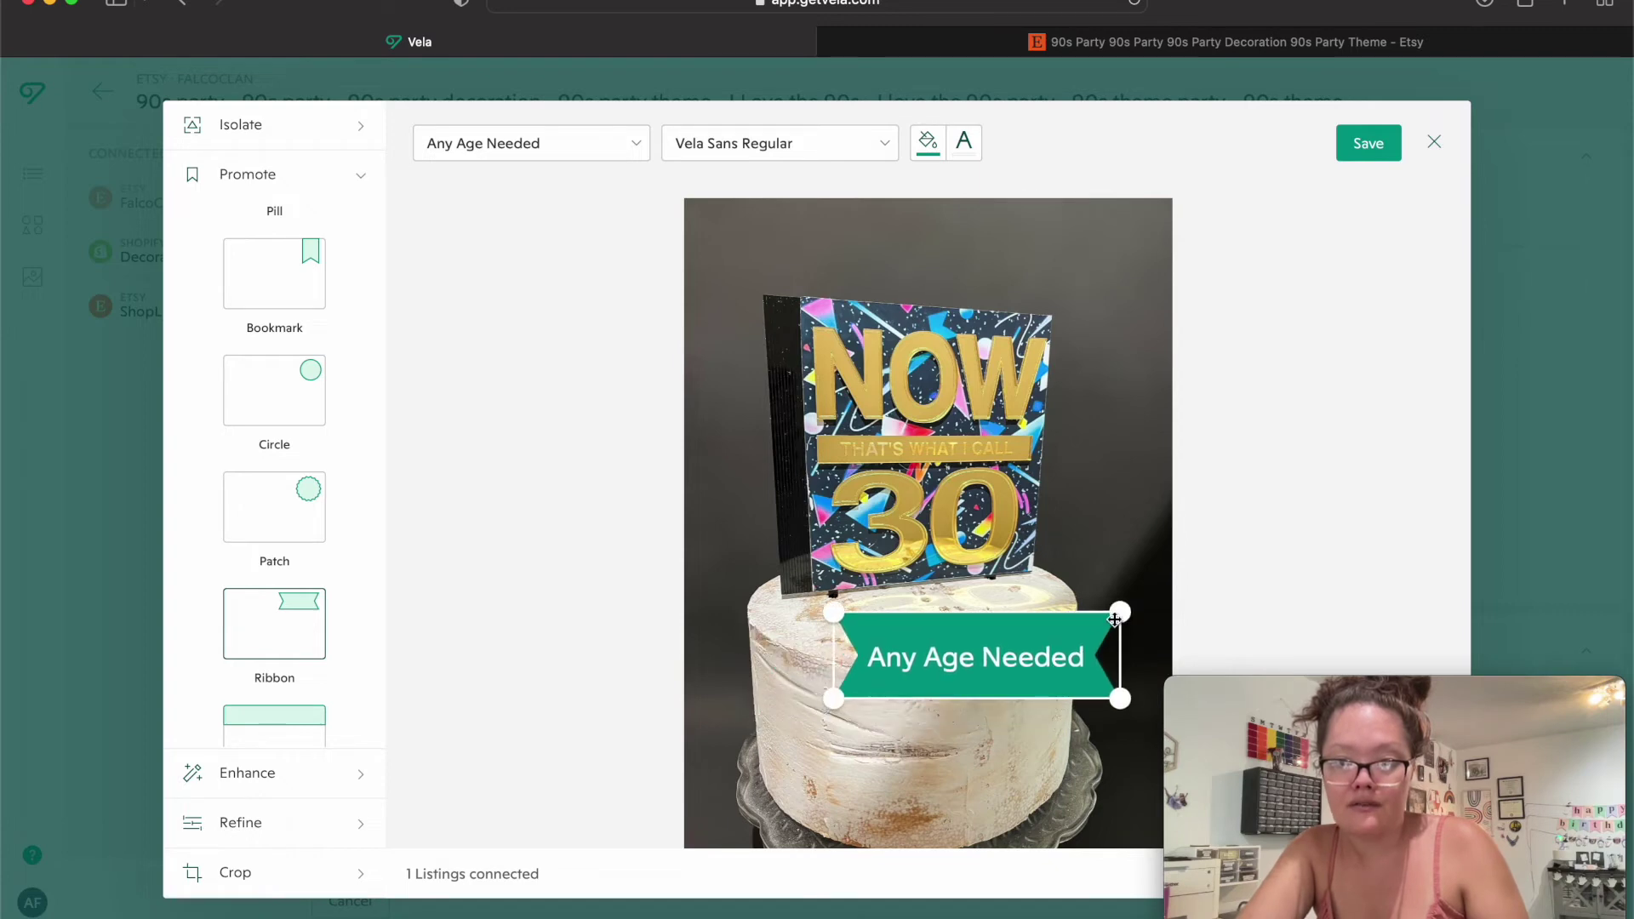
drag(823, 613, 715, 576)
drag(822, 635, 881, 739)
Try a bottom header banner, then settle on a small bookmark in the top-right corner.
click(284, 747)
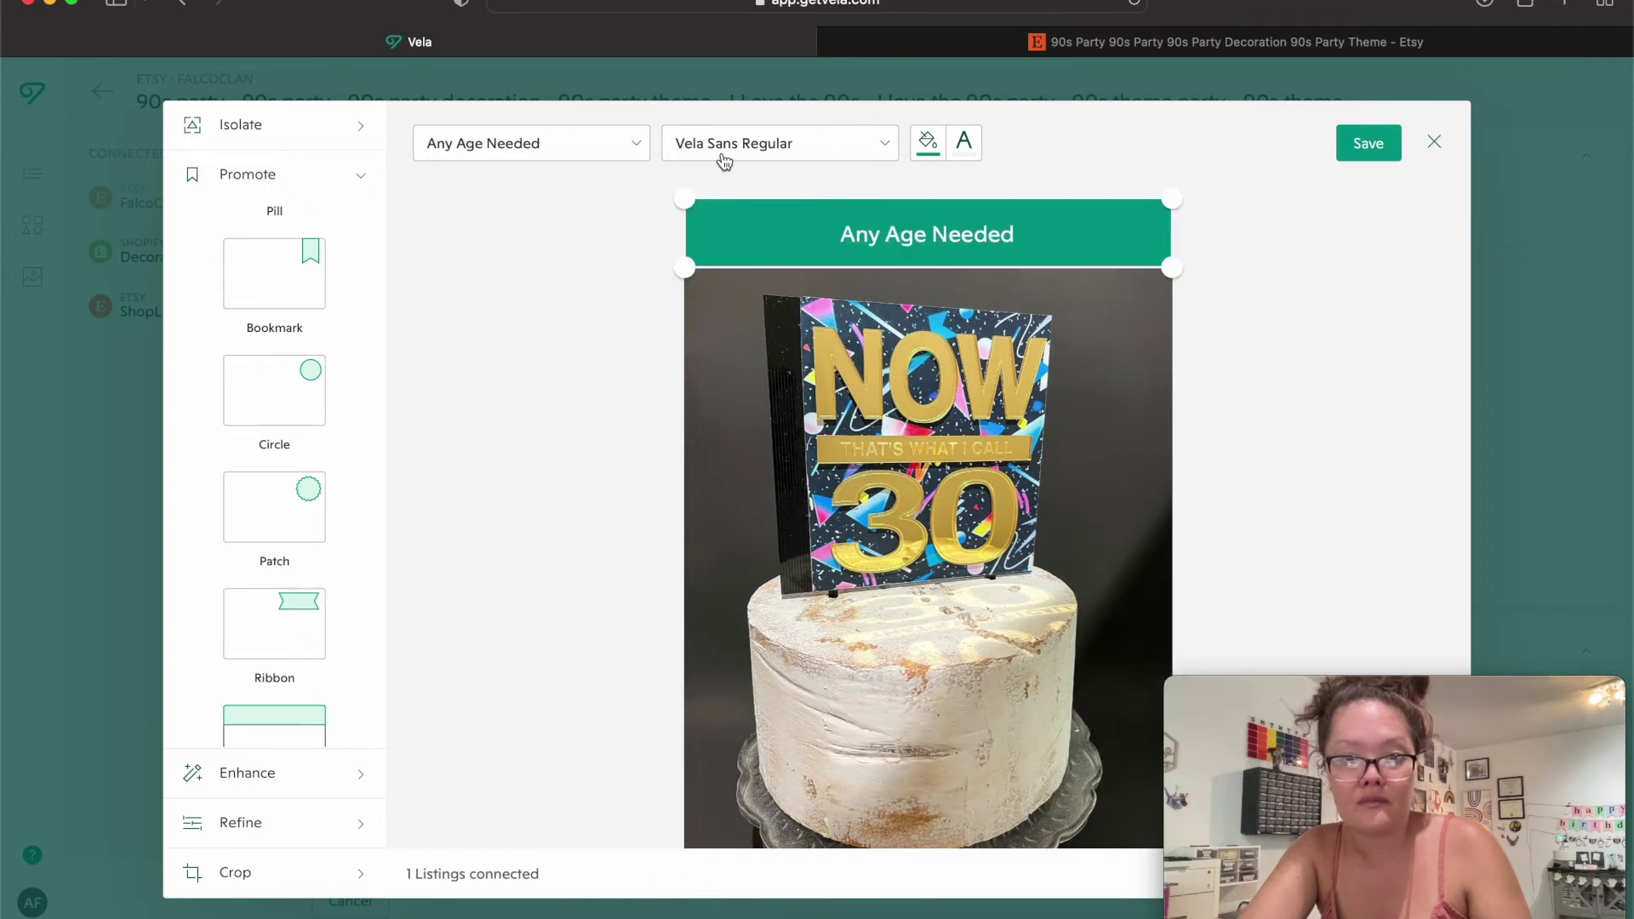
drag(805, 253, 819, 837)
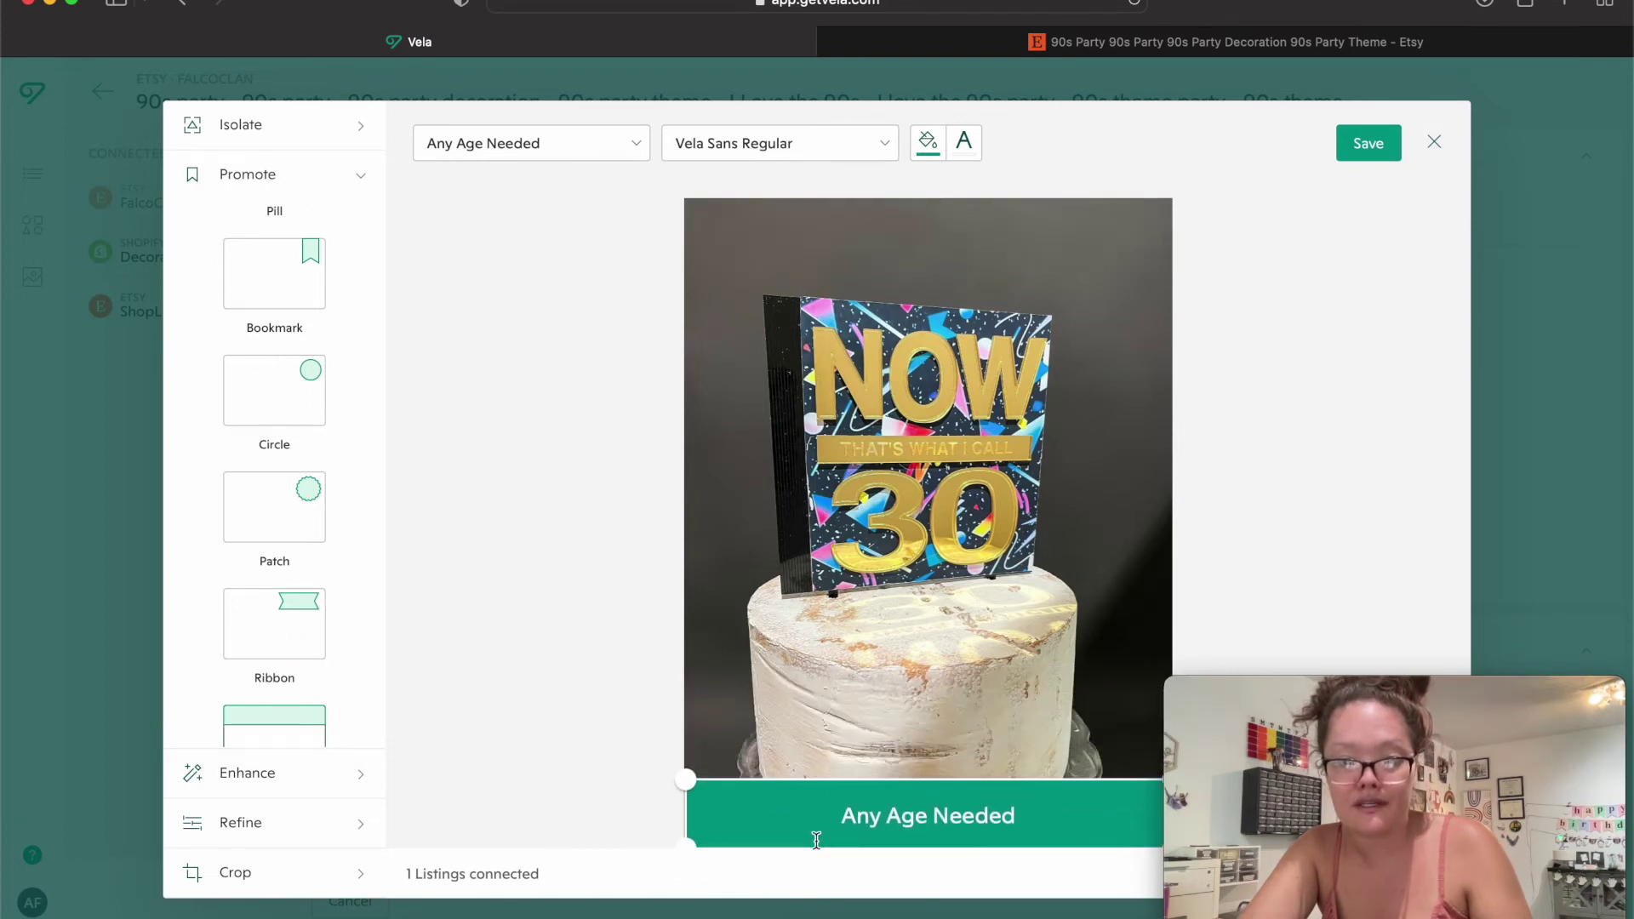
scroll(272, 385, down, 3)
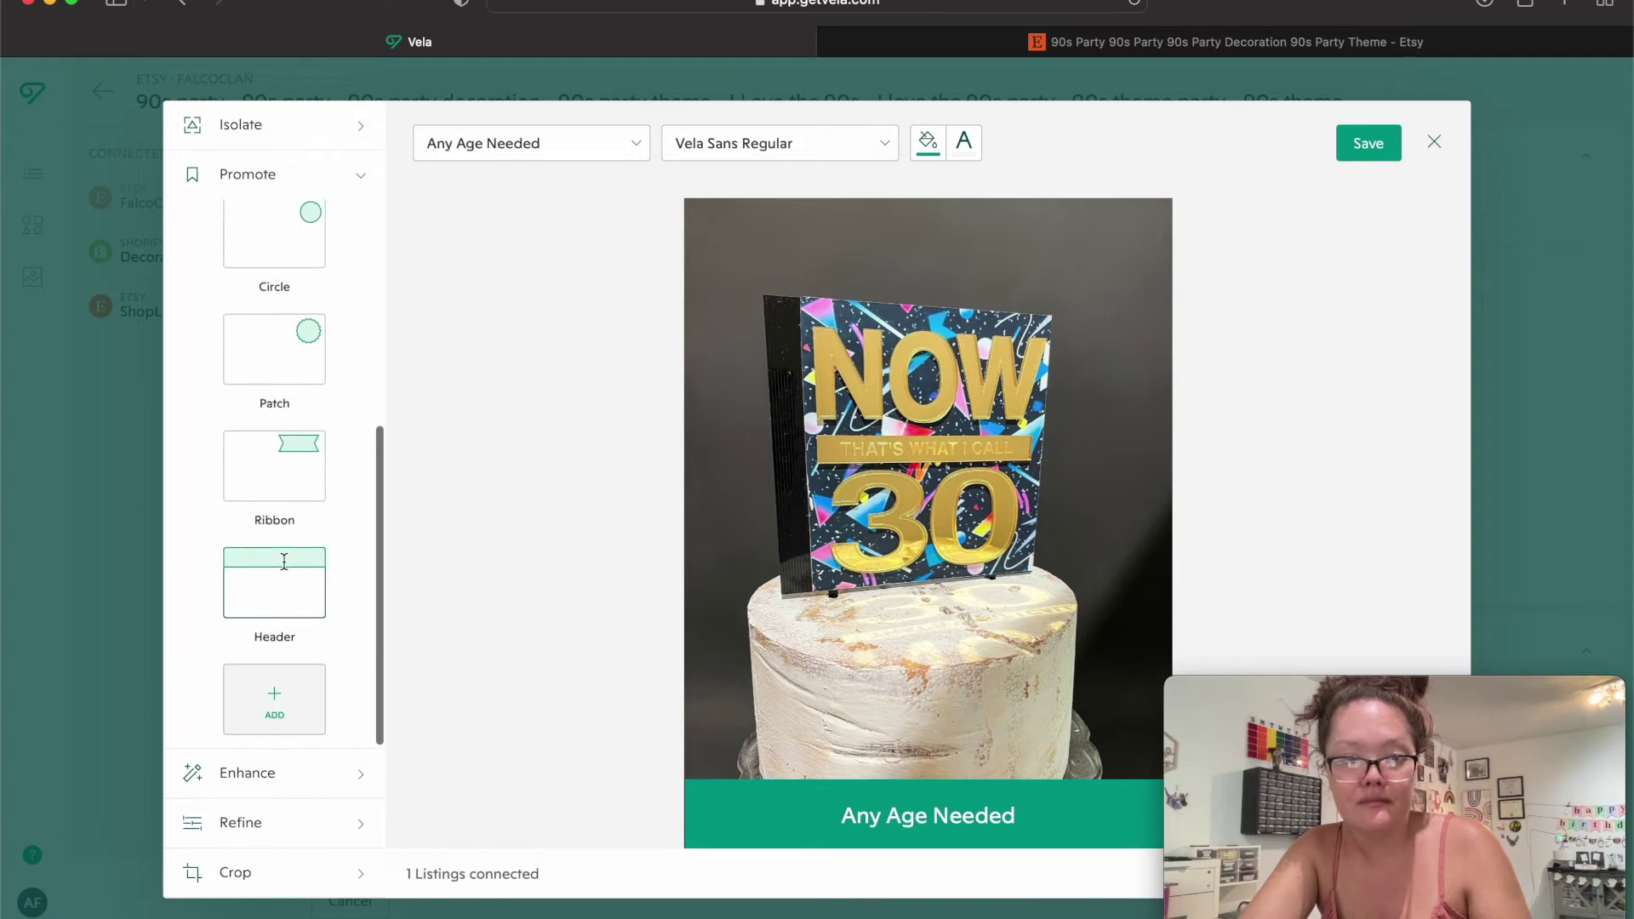
scroll(273, 386, up, 4)
scroll(272, 386, up, 2)
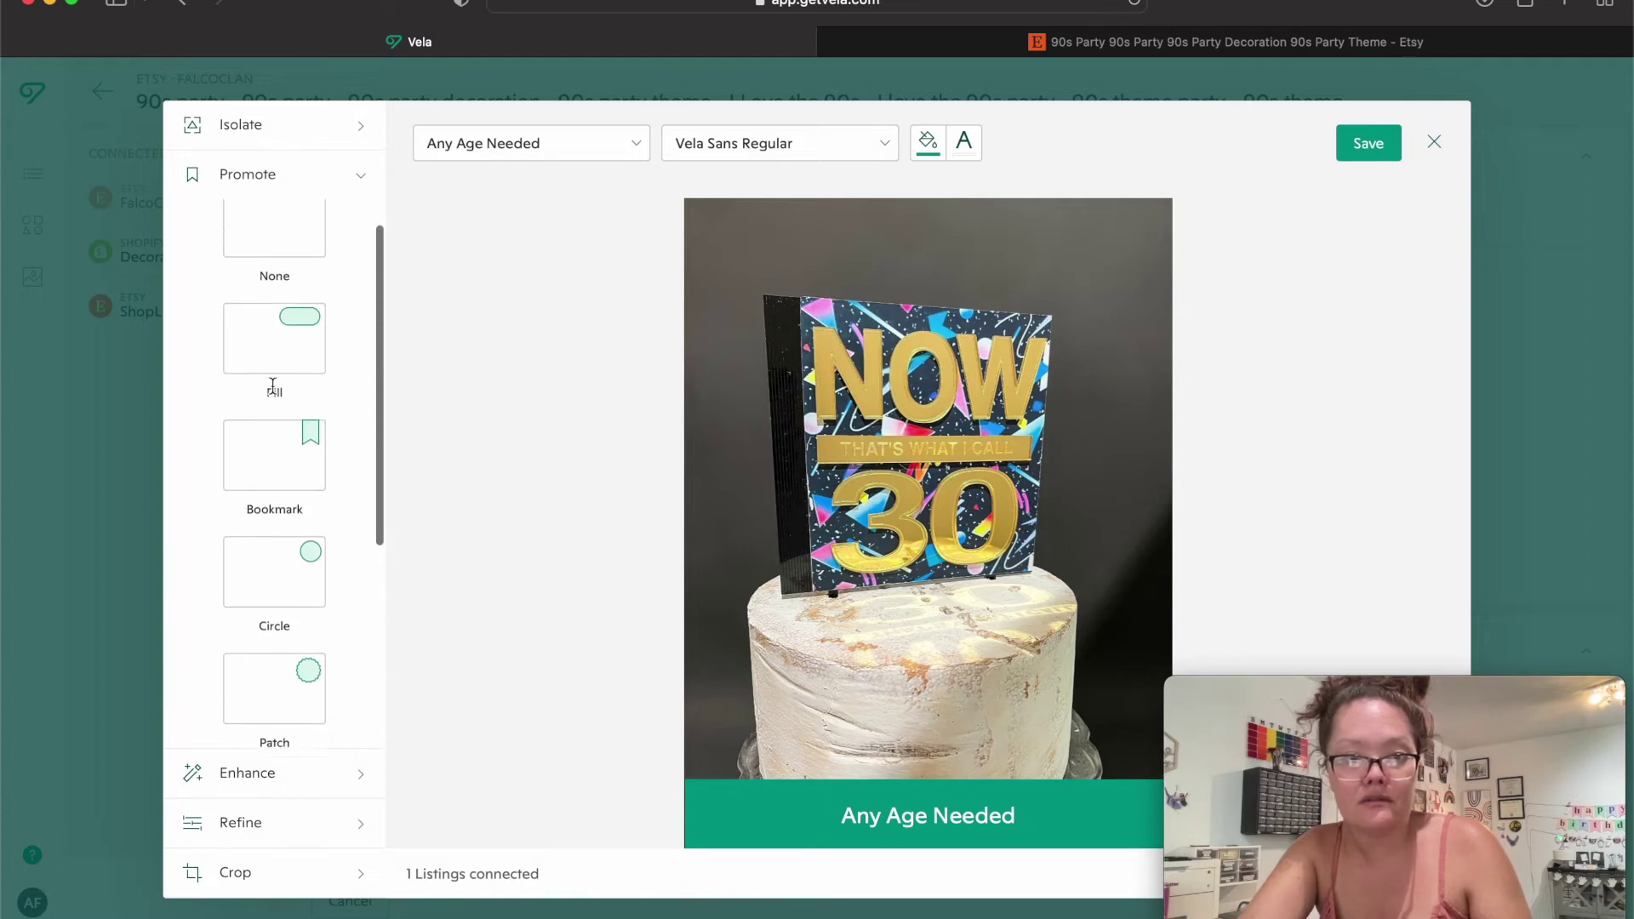
click(291, 462)
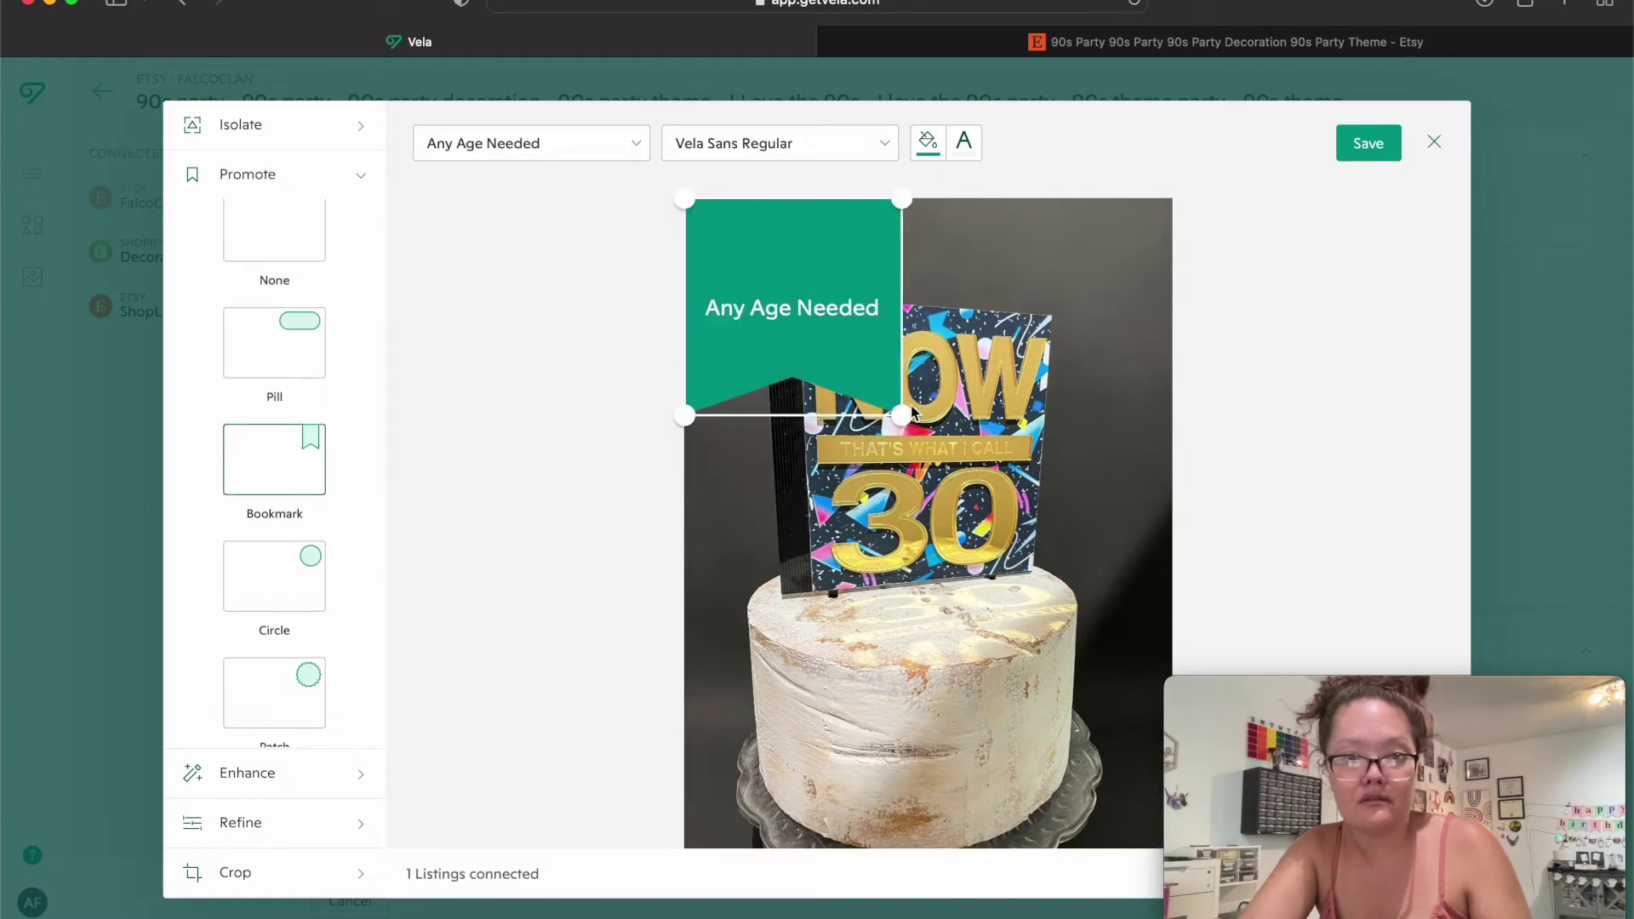
drag(905, 419, 1158, 279)
Try Vela Sans Light, Sans Serif, Playfair Display and Lato Thin for the badge text.
click(709, 169)
click(877, 154)
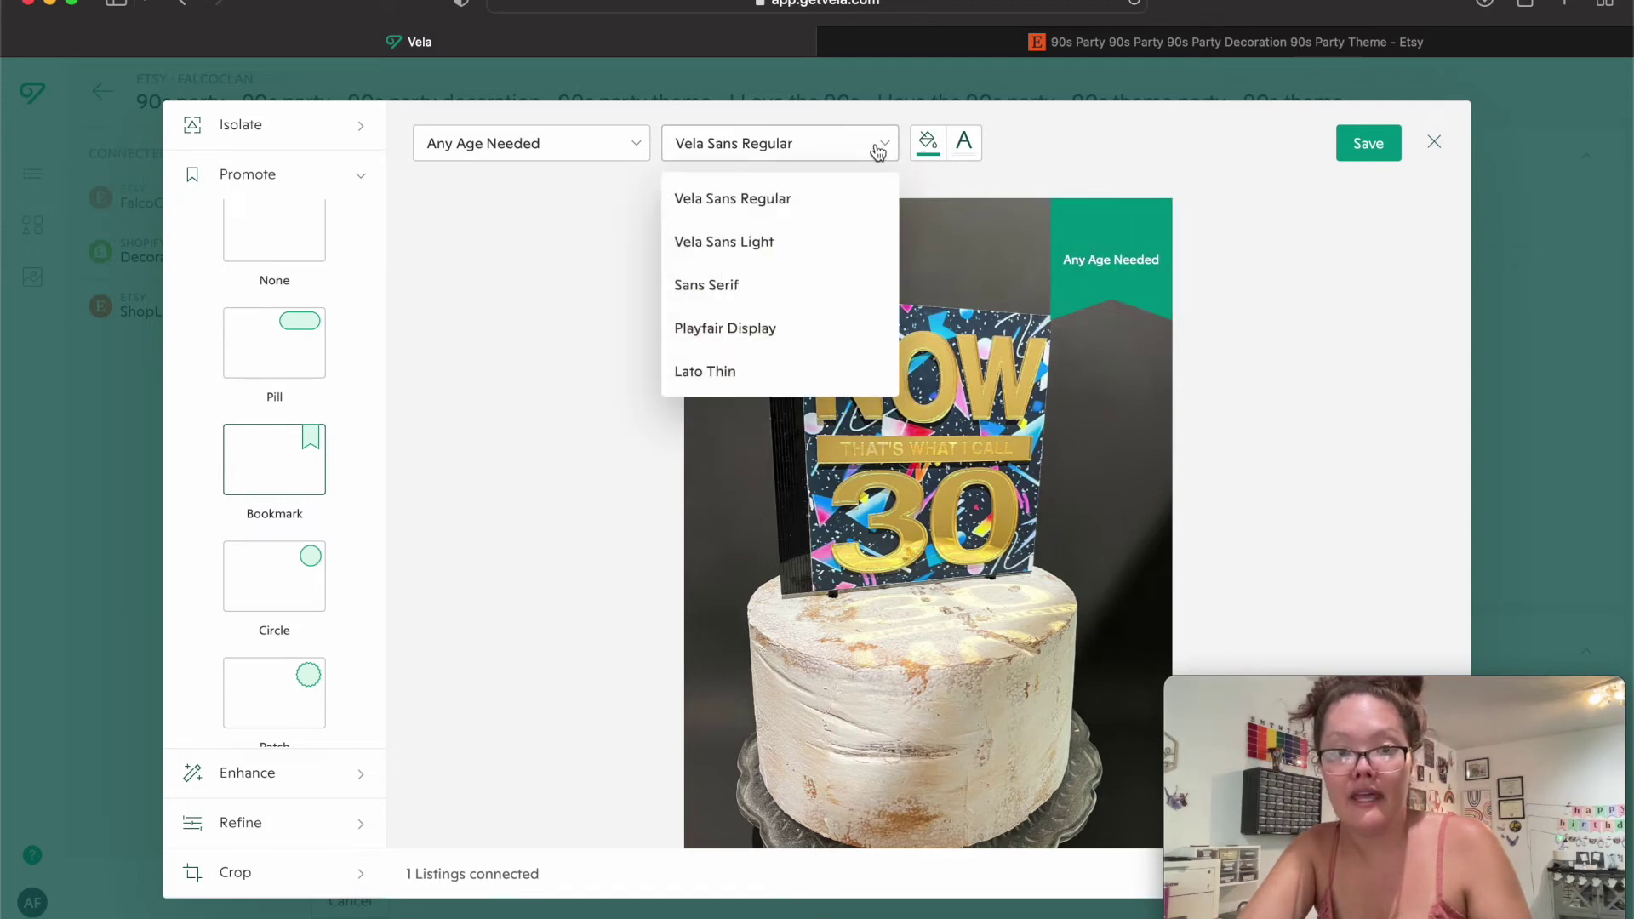
click(805, 248)
click(793, 150)
click(791, 289)
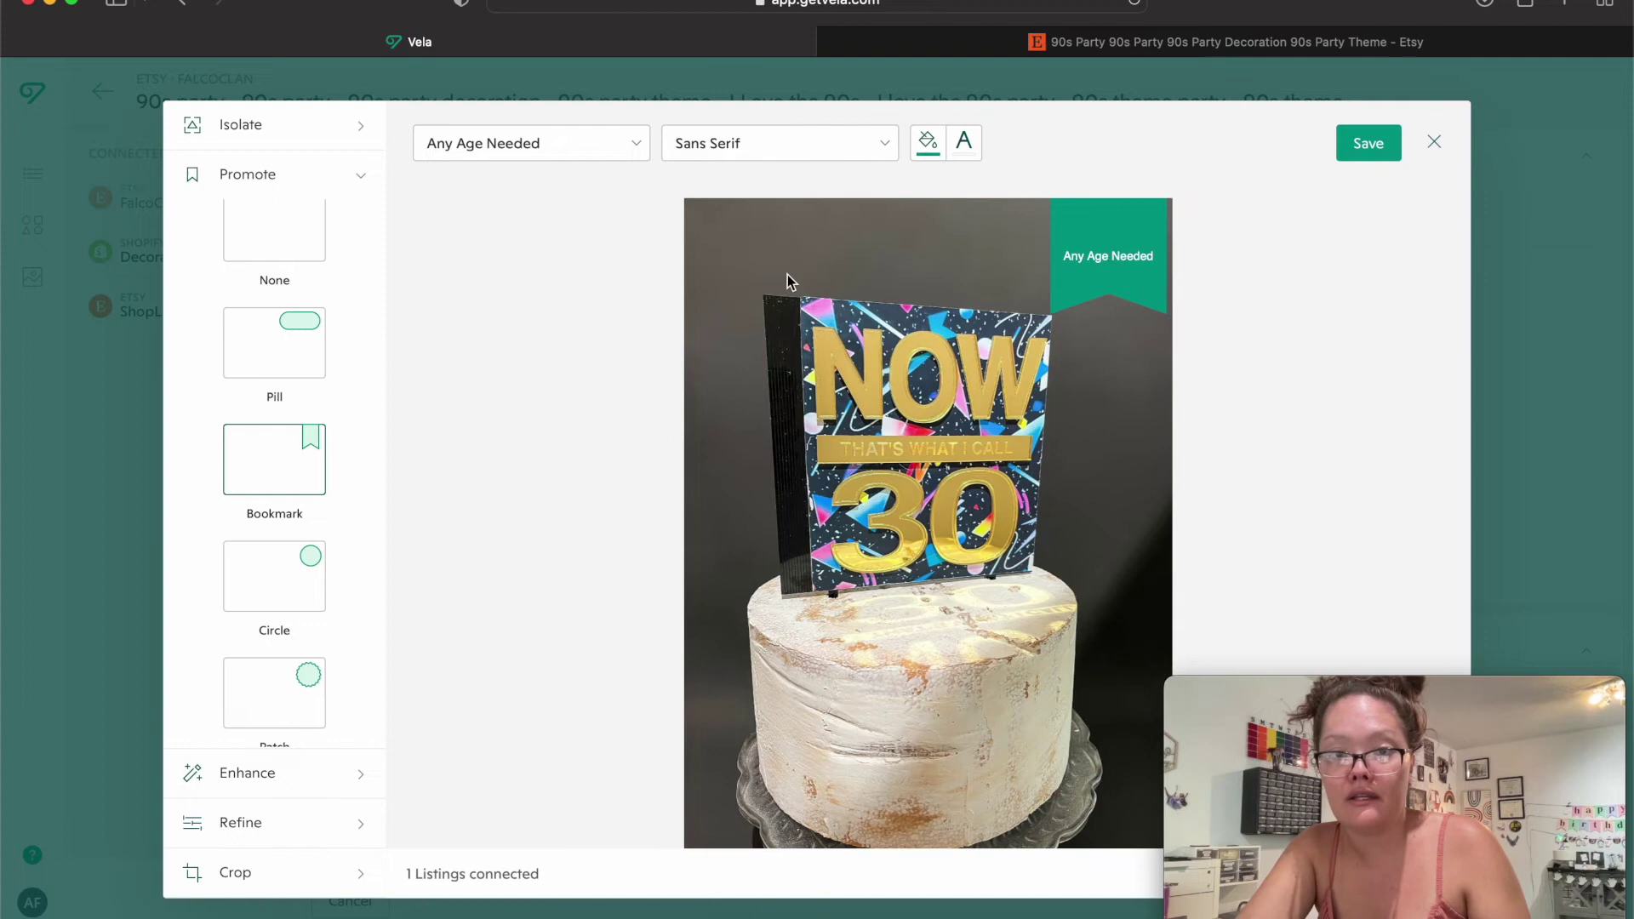
click(769, 150)
click(778, 332)
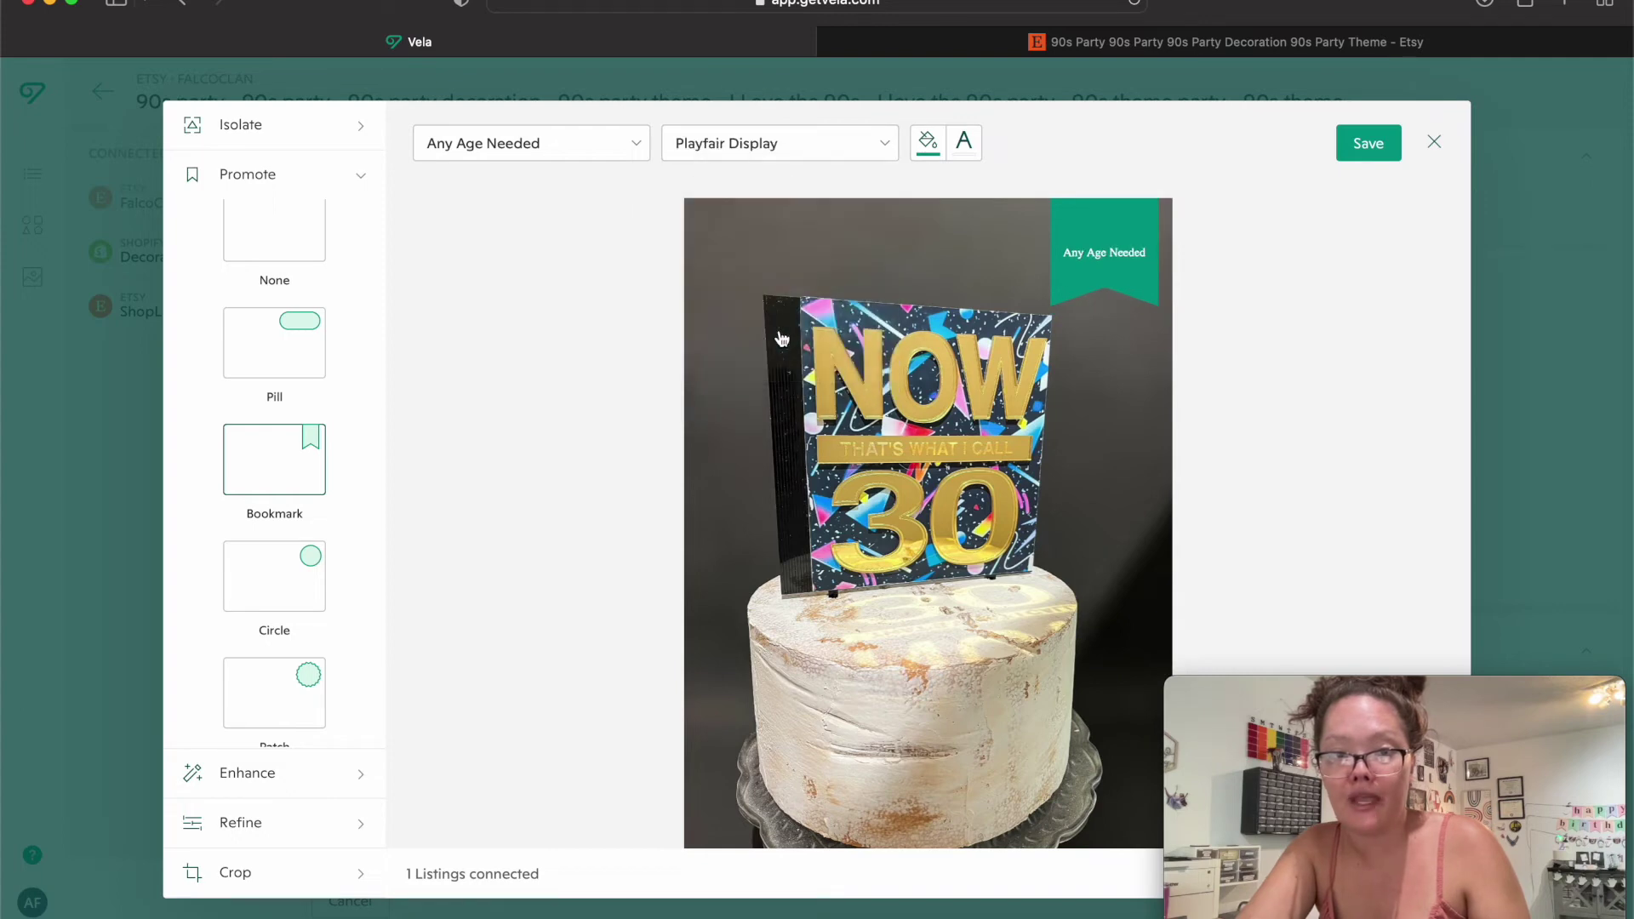
click(801, 143)
click(793, 371)
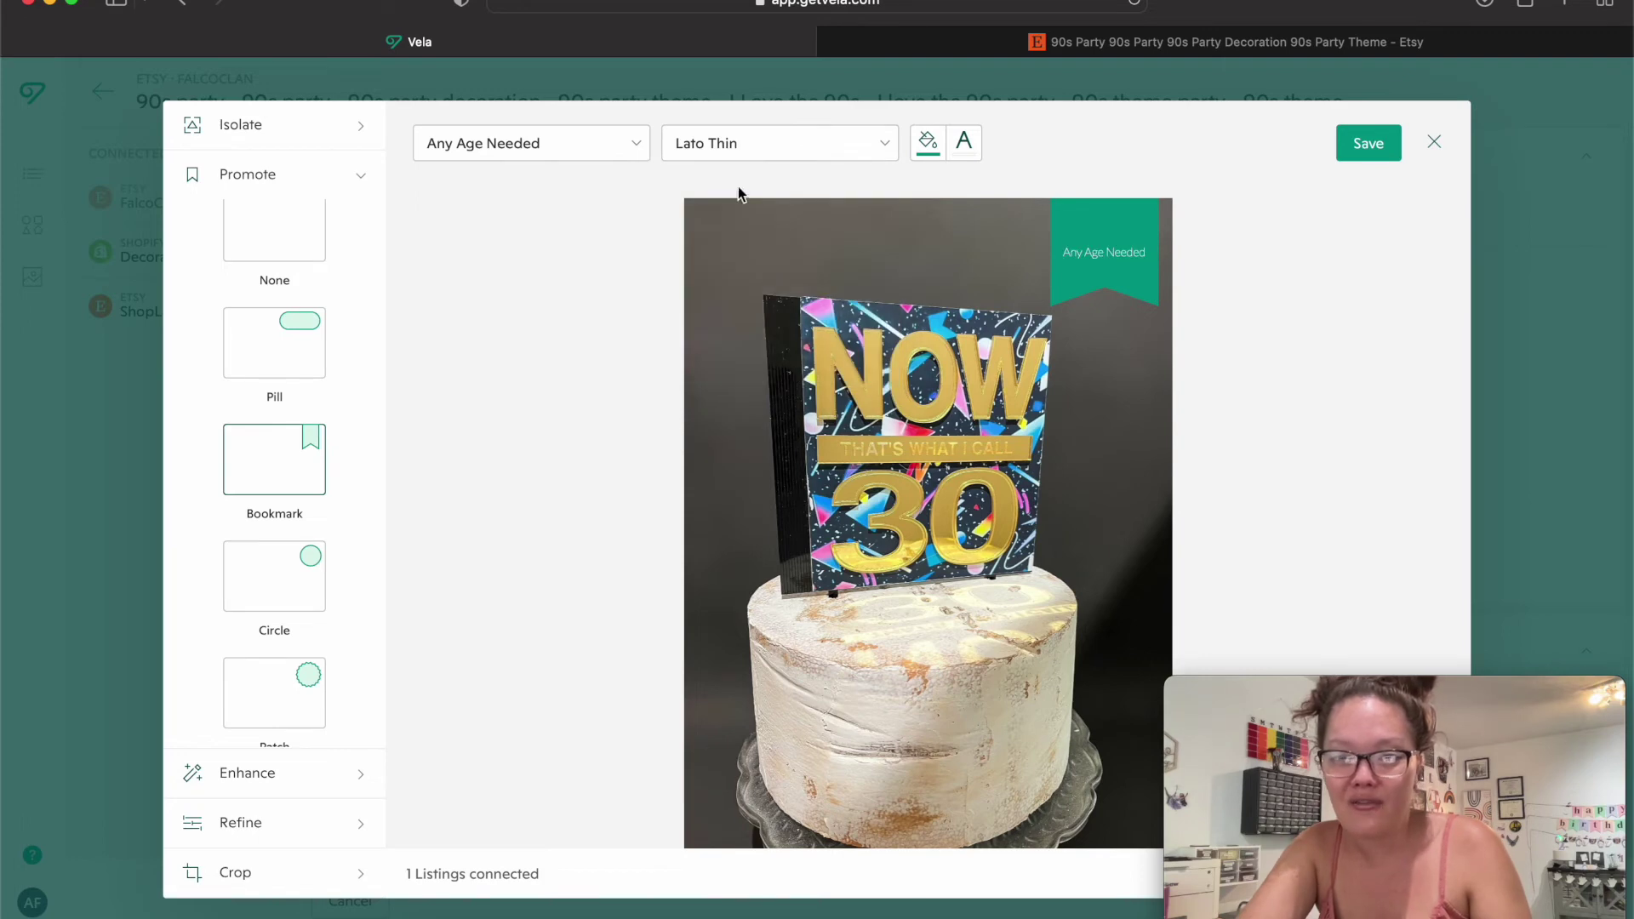
click(740, 147)
click(749, 368)
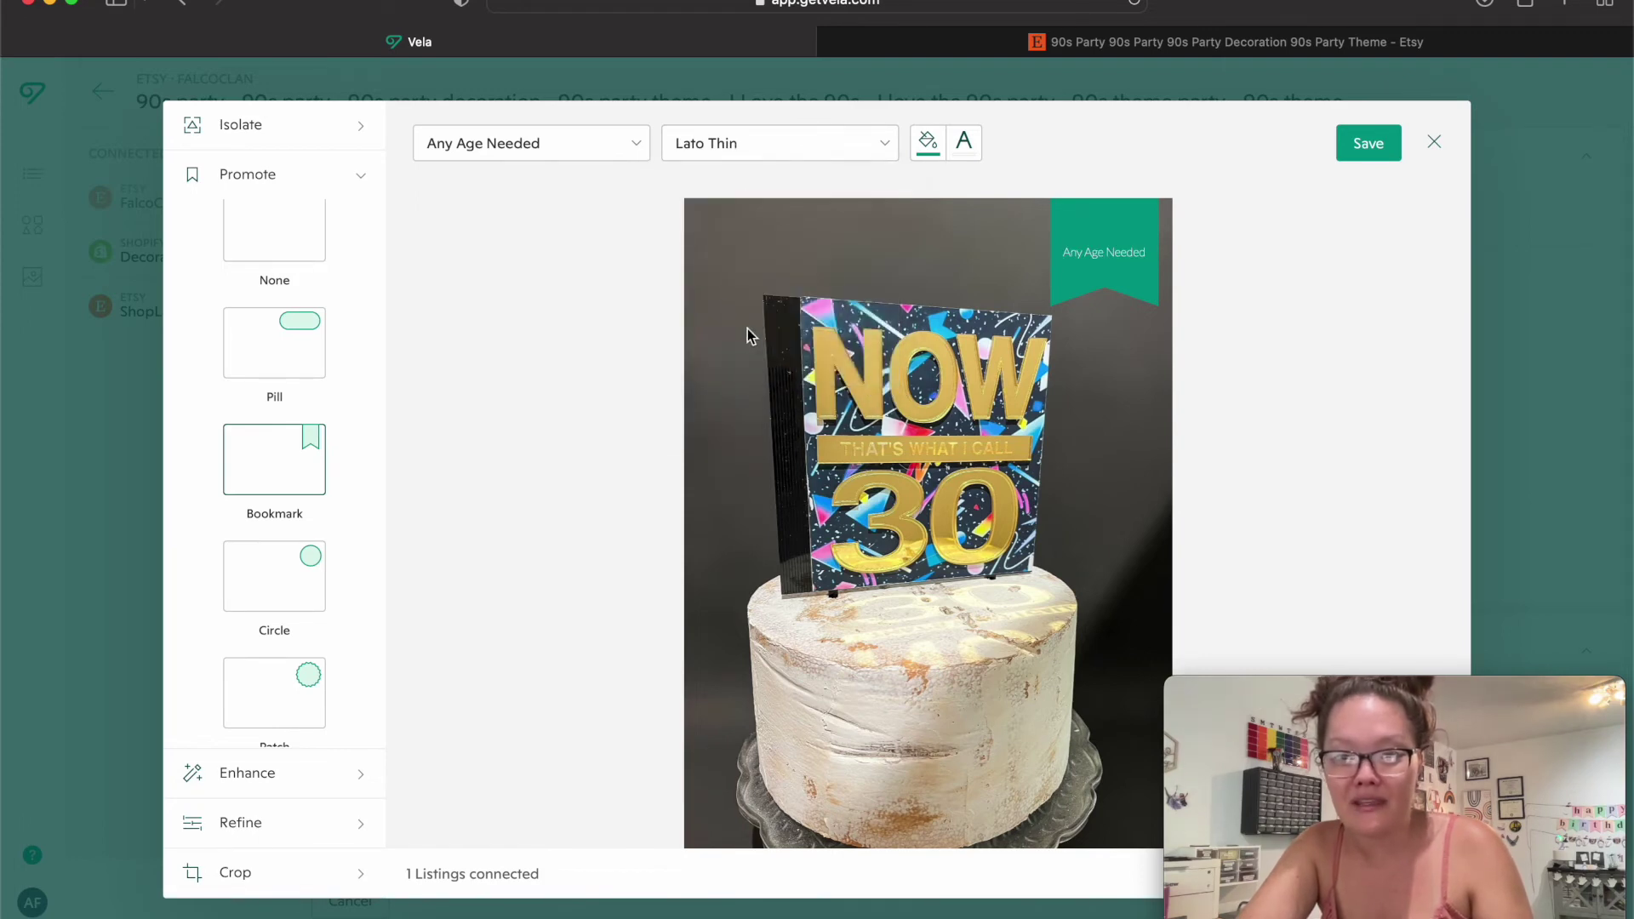
Compare Merriweather with Lato Thin and set the banner text to Merriweather.
click(749, 148)
scroll(760, 326, down, 2)
click(764, 330)
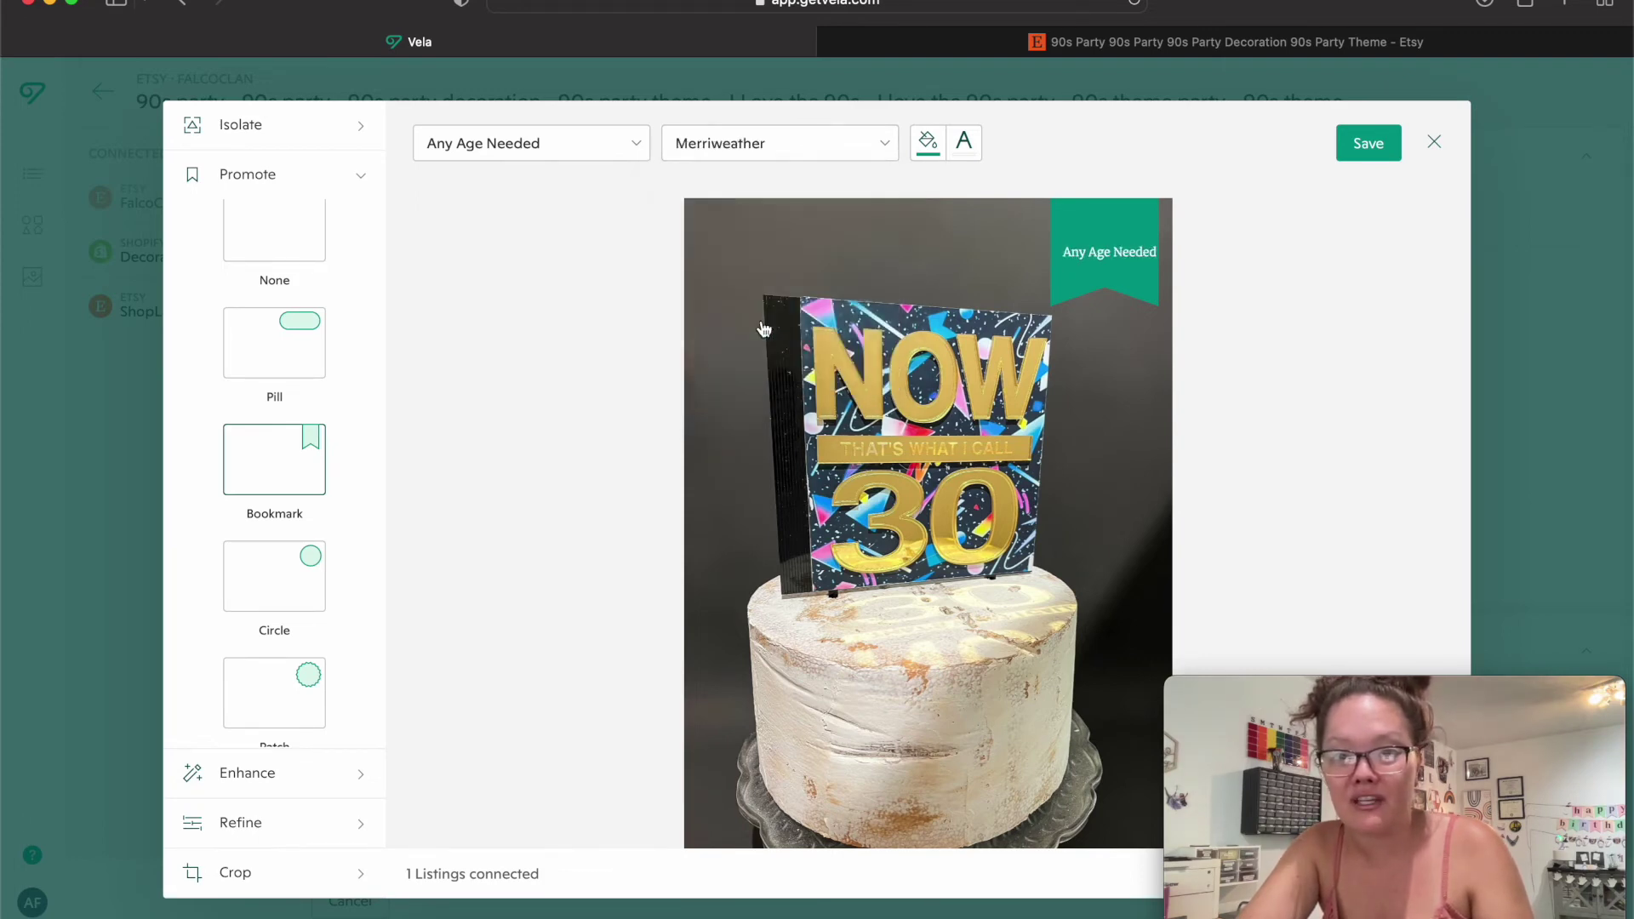
click(769, 141)
click(766, 369)
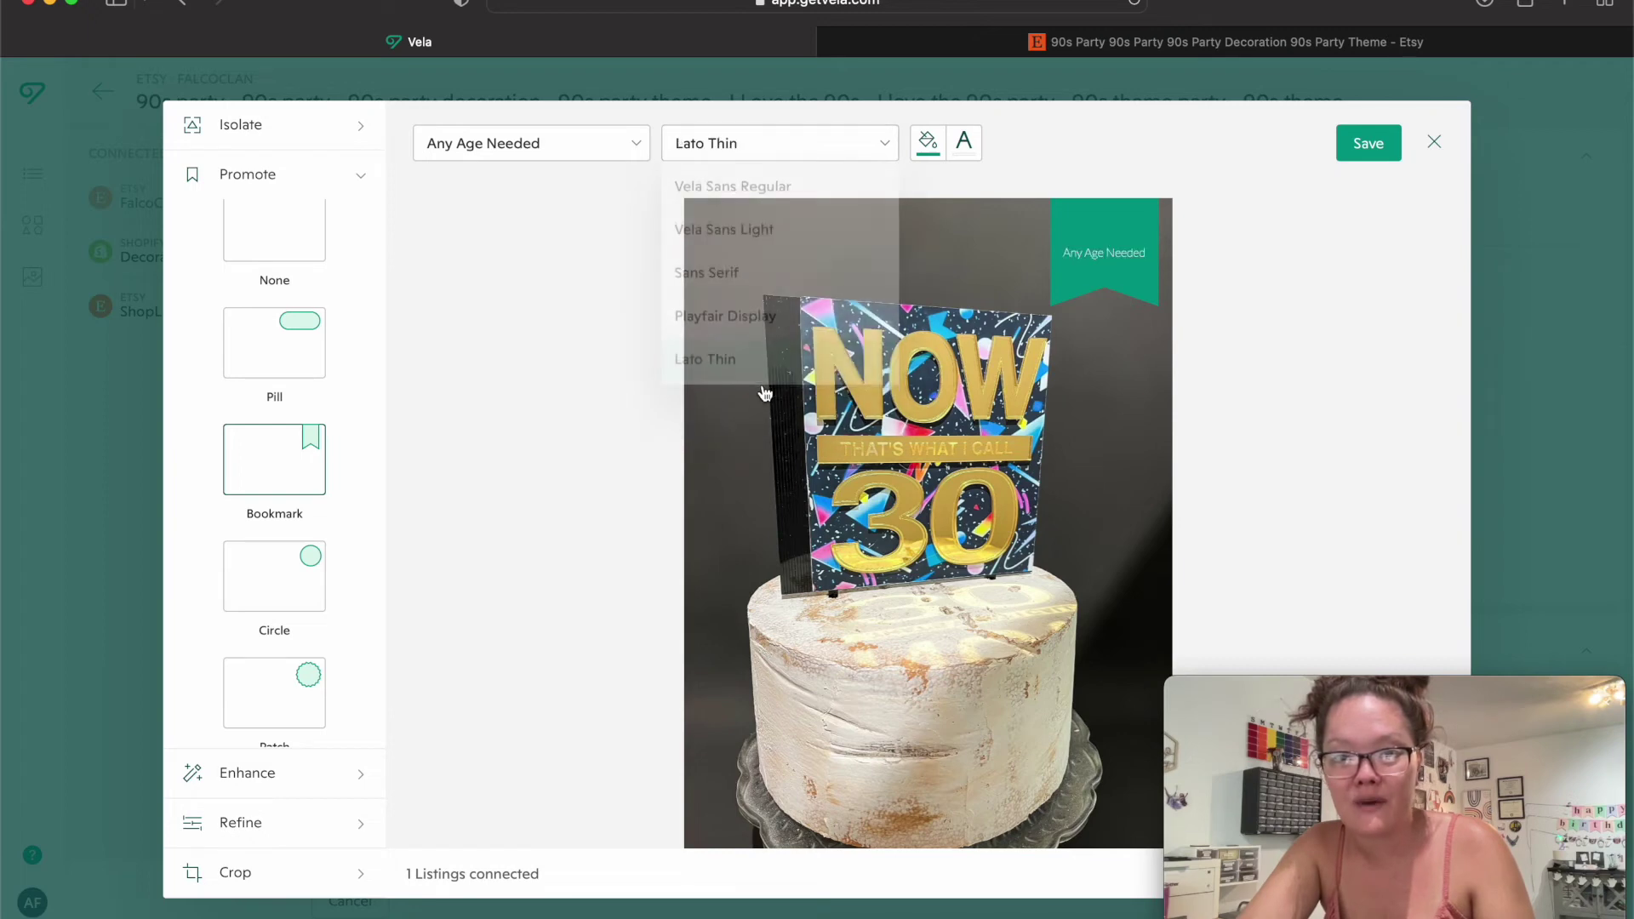
click(737, 146)
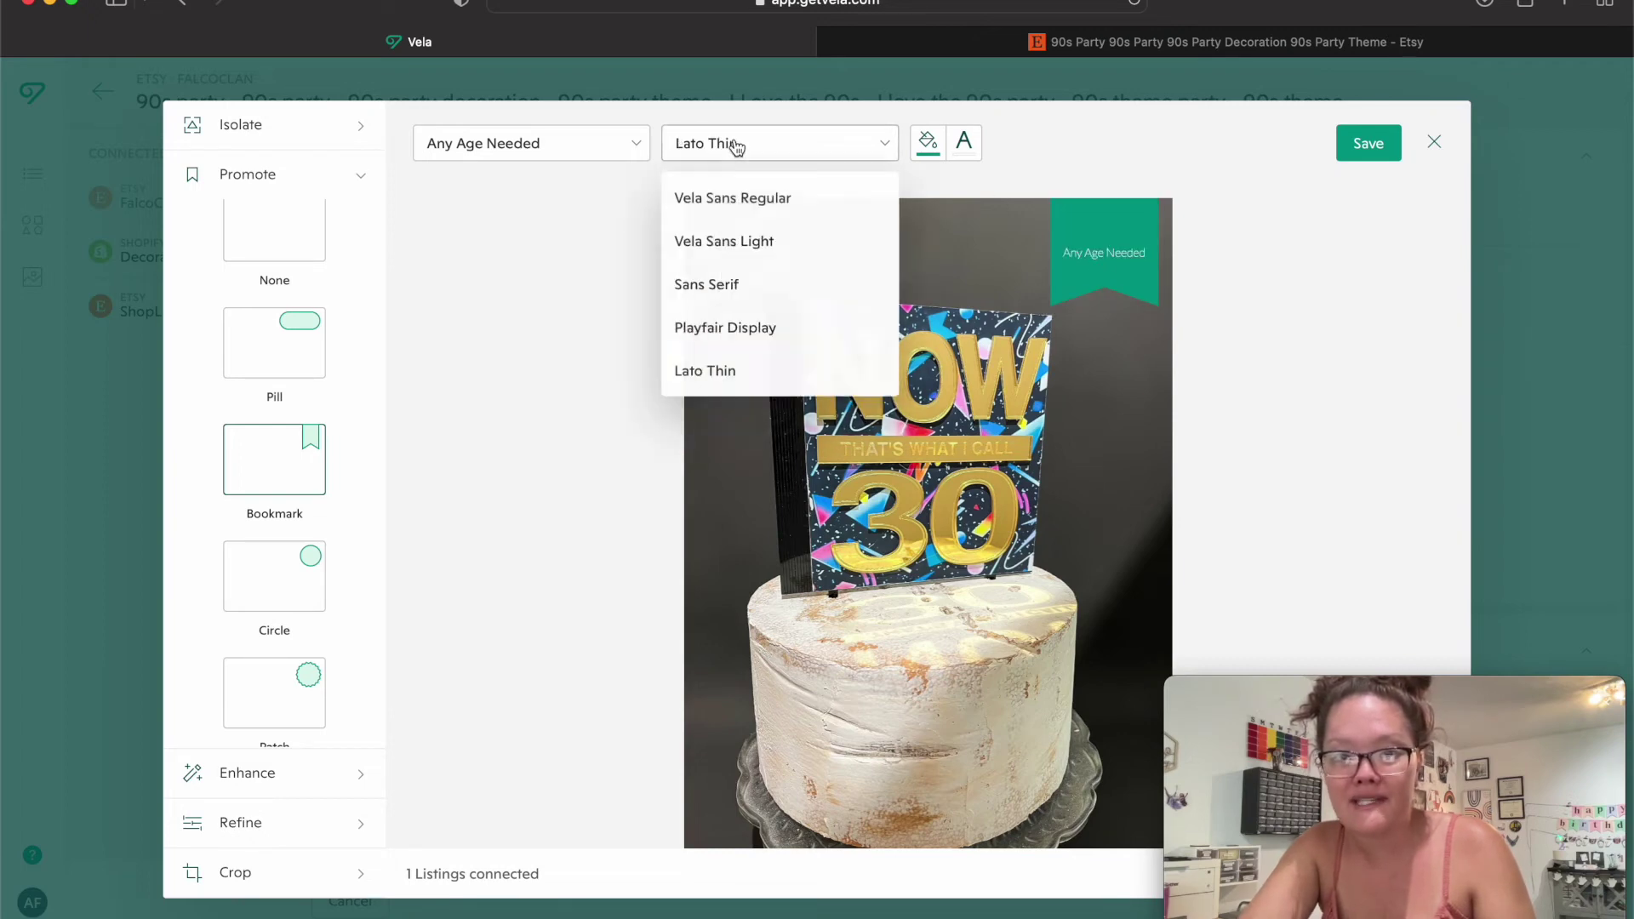
click(749, 369)
click(746, 151)
scroll(755, 317, down, 2)
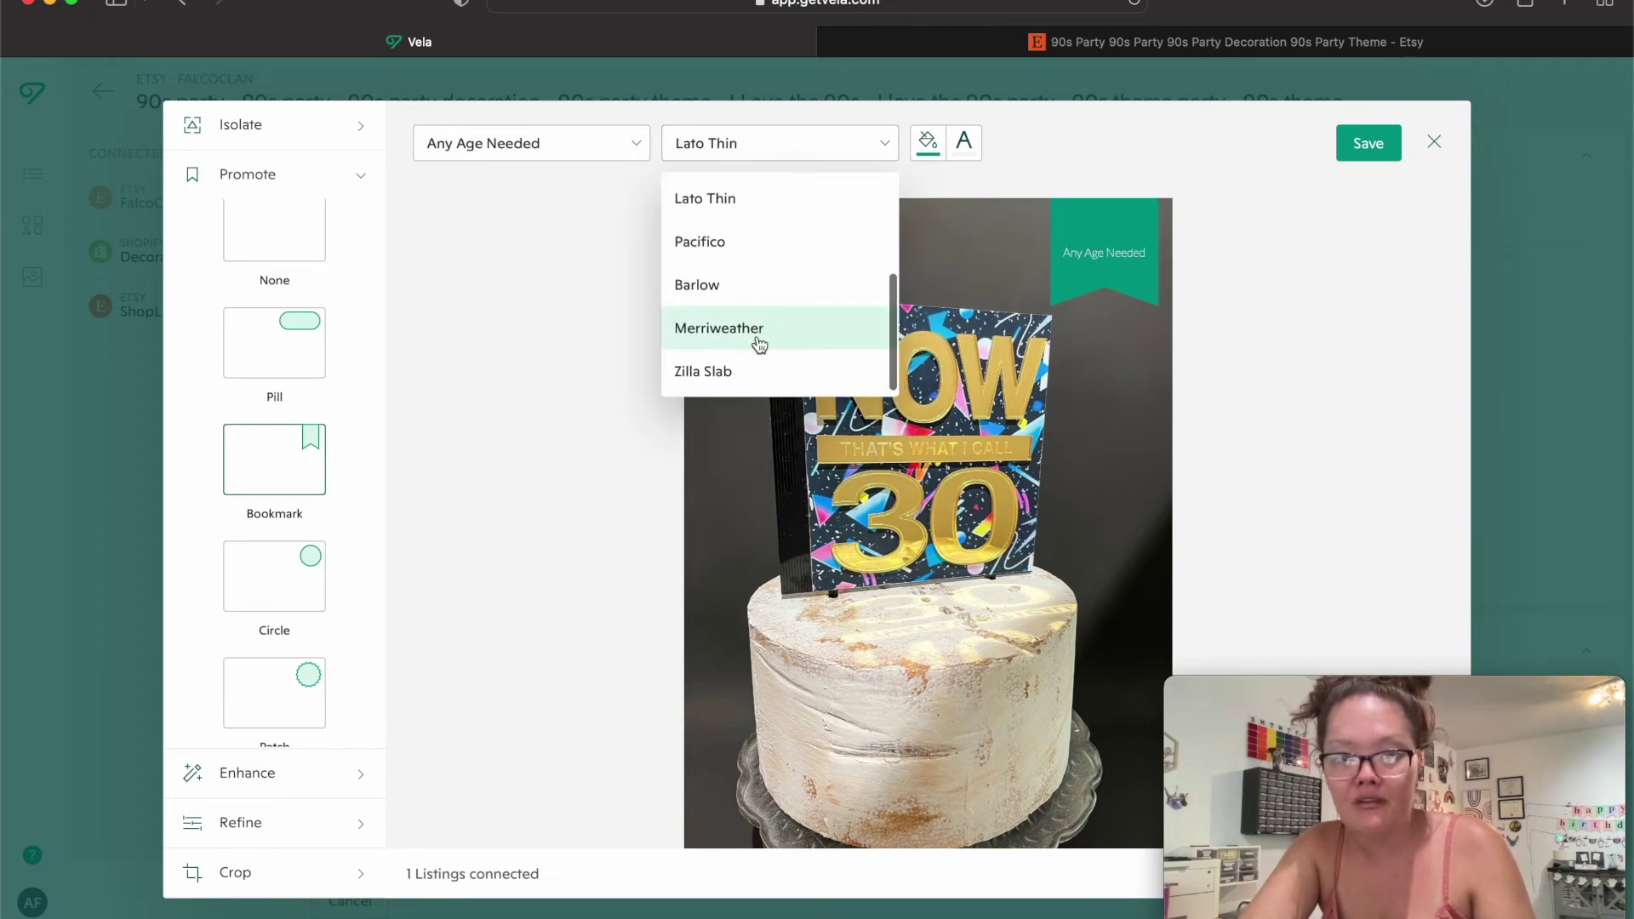
click(761, 342)
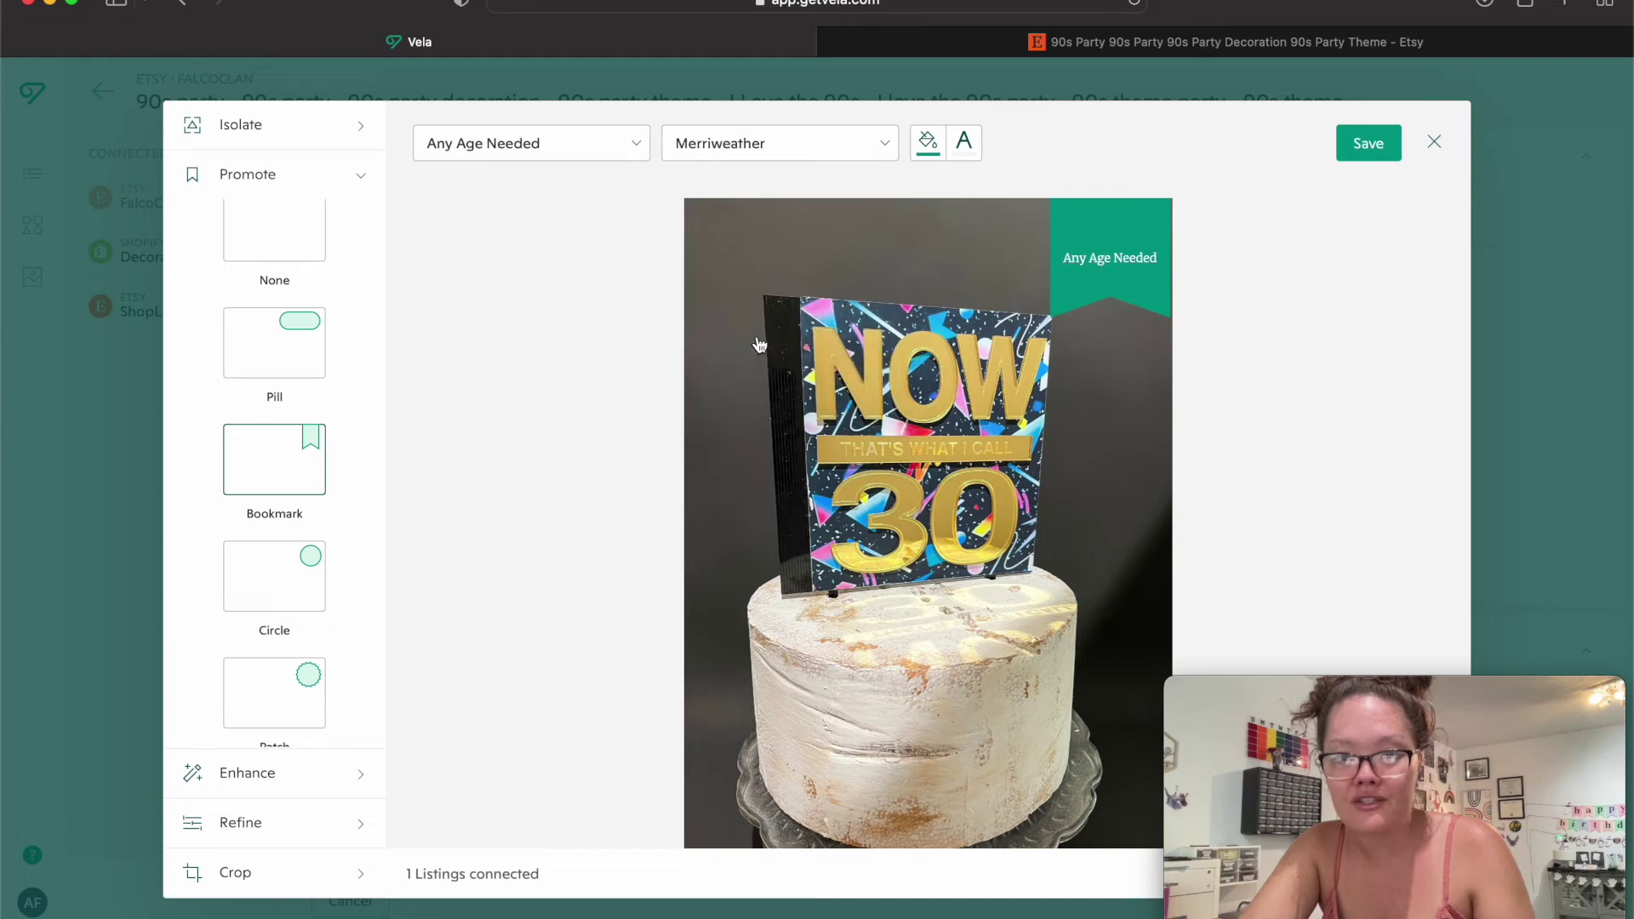
Make the bookmark fill white after trying olive, rose, yellow and cyan.
click(929, 145)
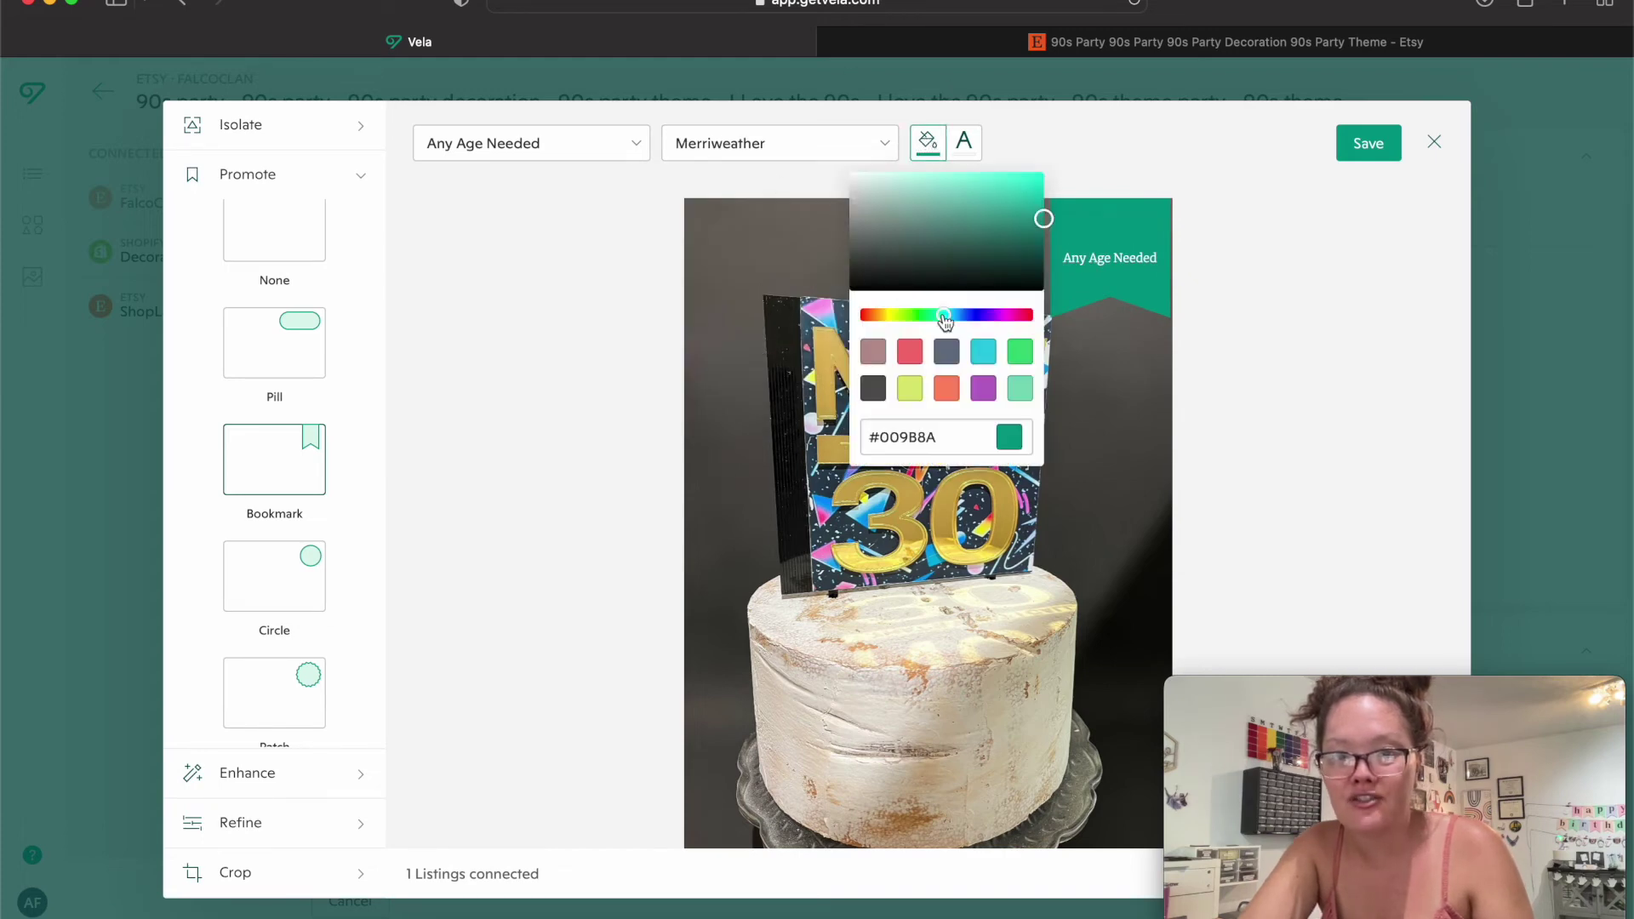
drag(944, 319, 887, 315)
click(881, 357)
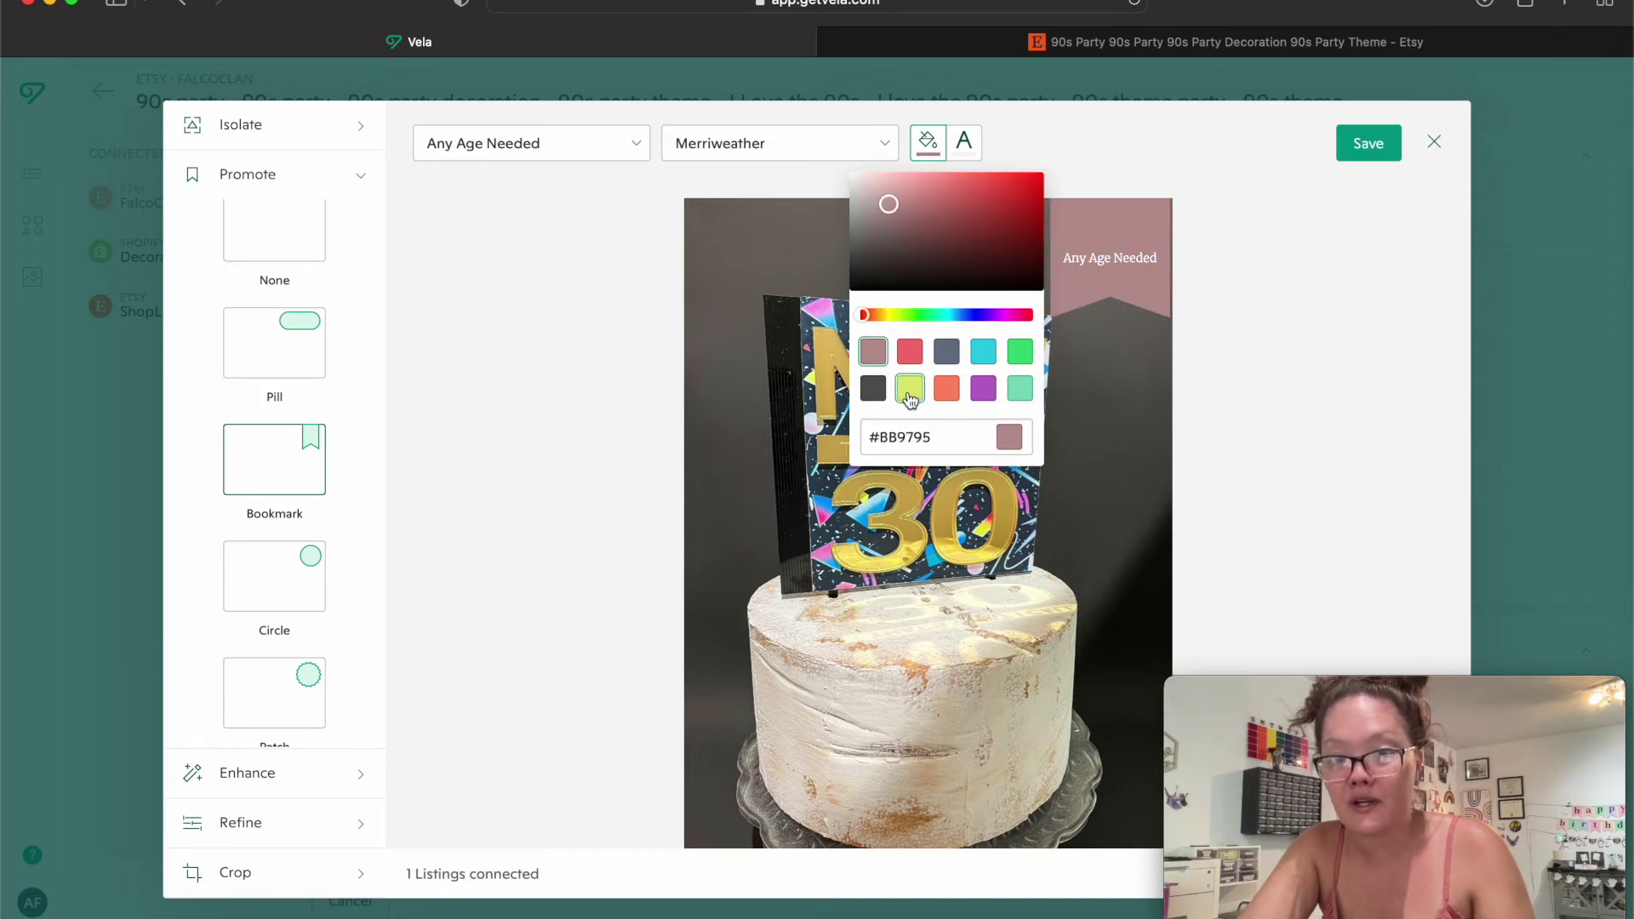
click(912, 391)
click(989, 353)
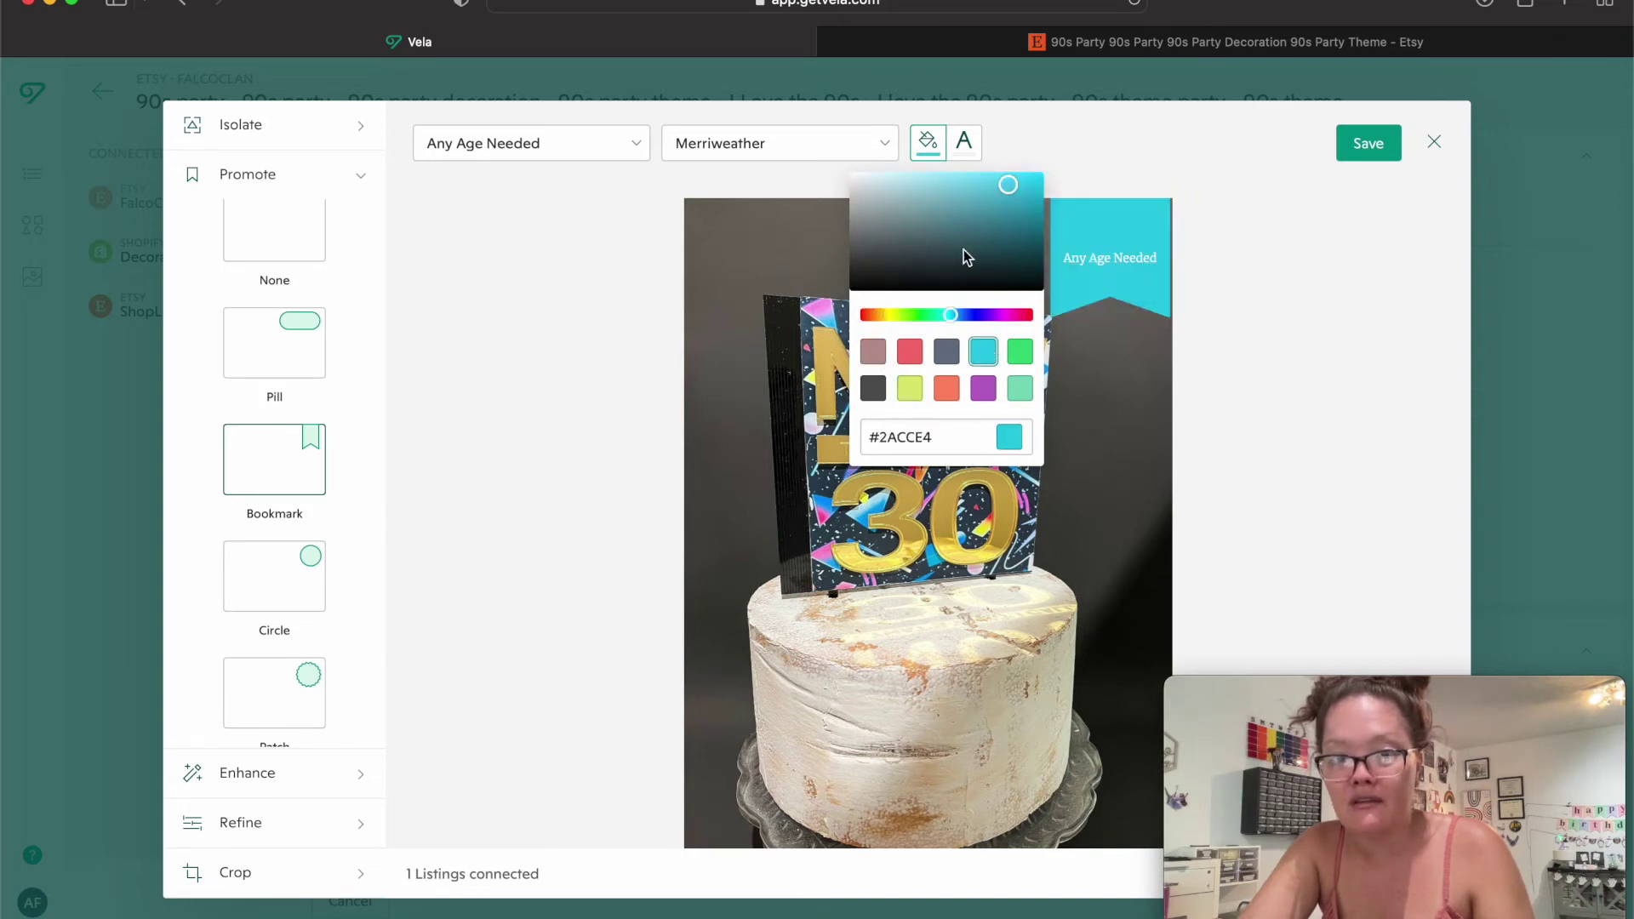
mouse_move(1009, 188)
mouse_down()
mouse_move(850, 184)
mouse_move(848, 218)
mouse_move(849, 171)
mouse_up()
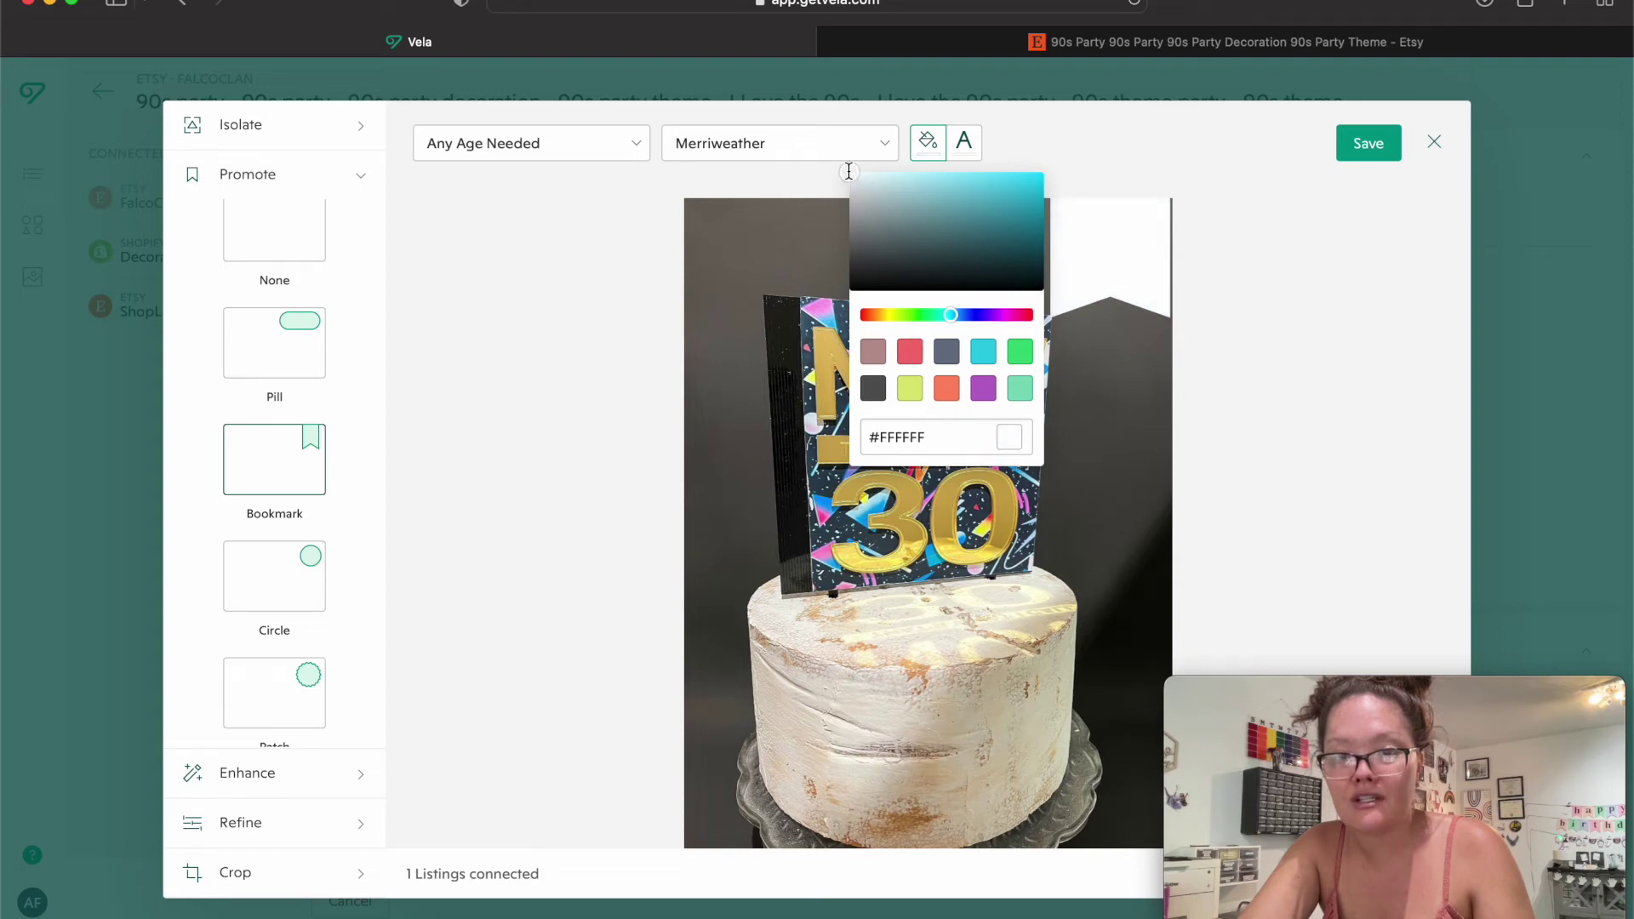
Set the Any Age Needed text to black and enlarge the bookmark at the top-right.
click(965, 144)
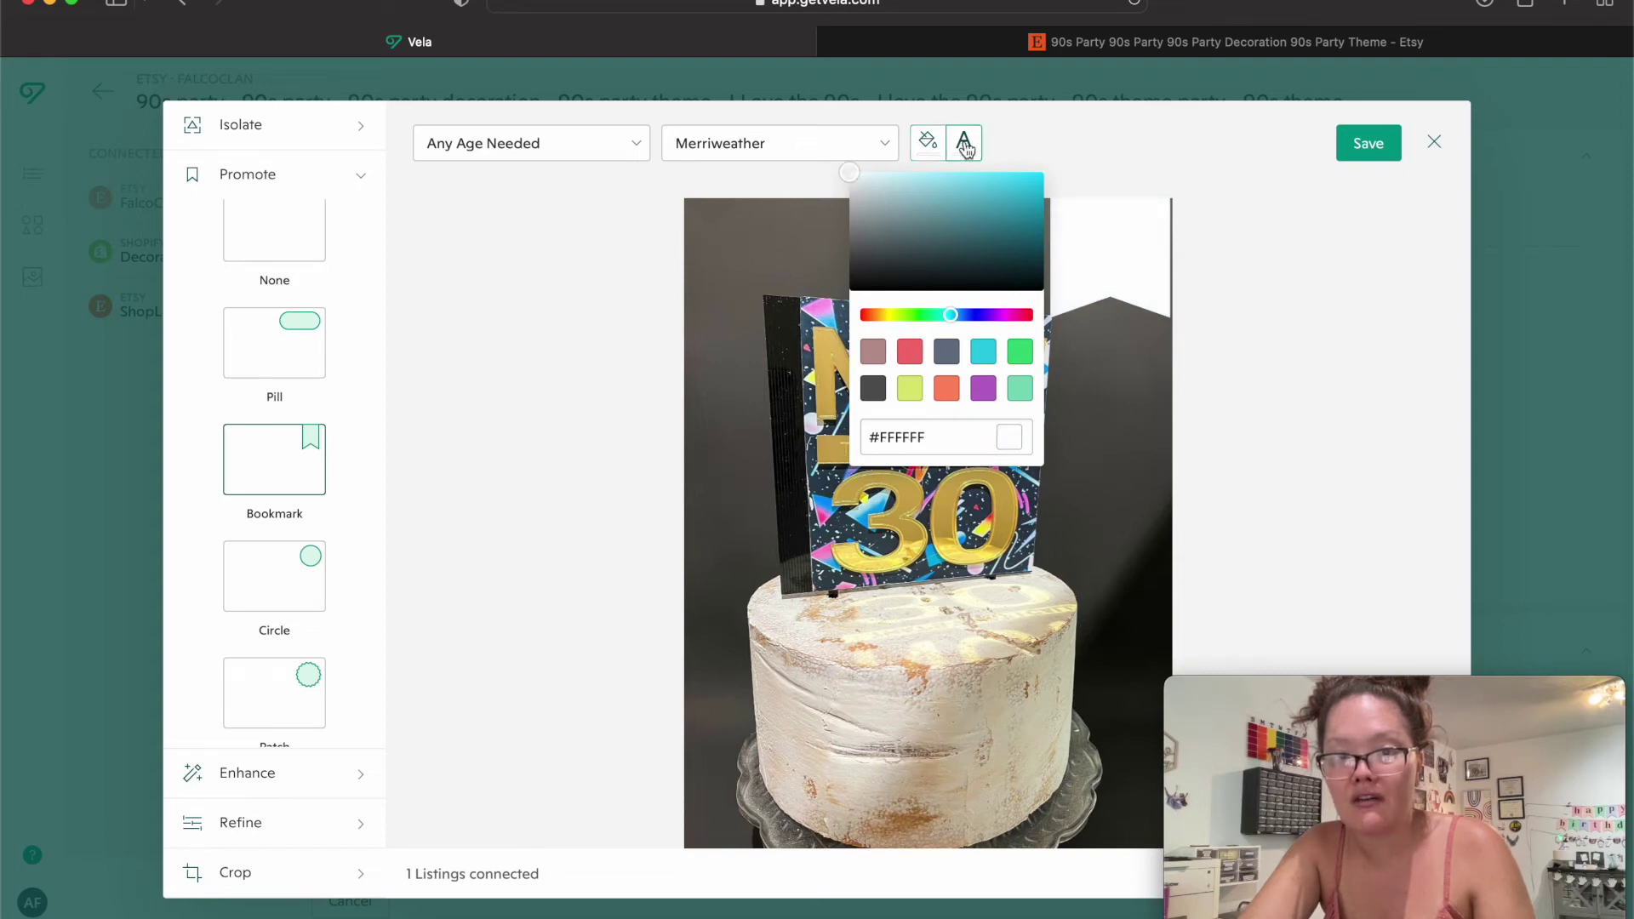
drag(850, 174, 849, 290)
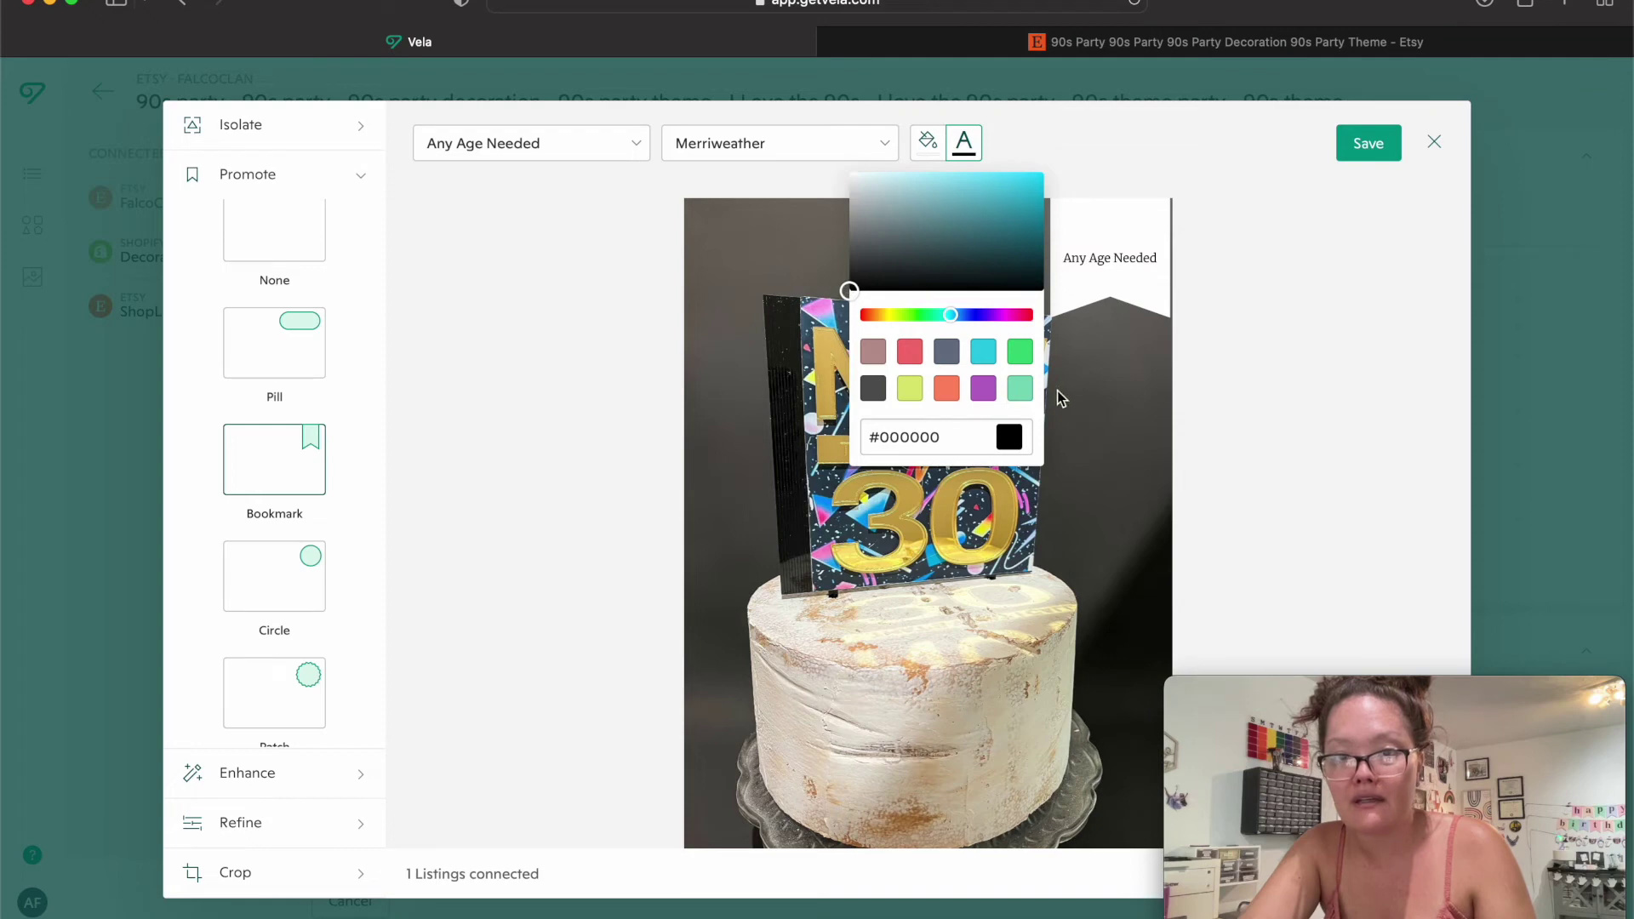
click(1087, 395)
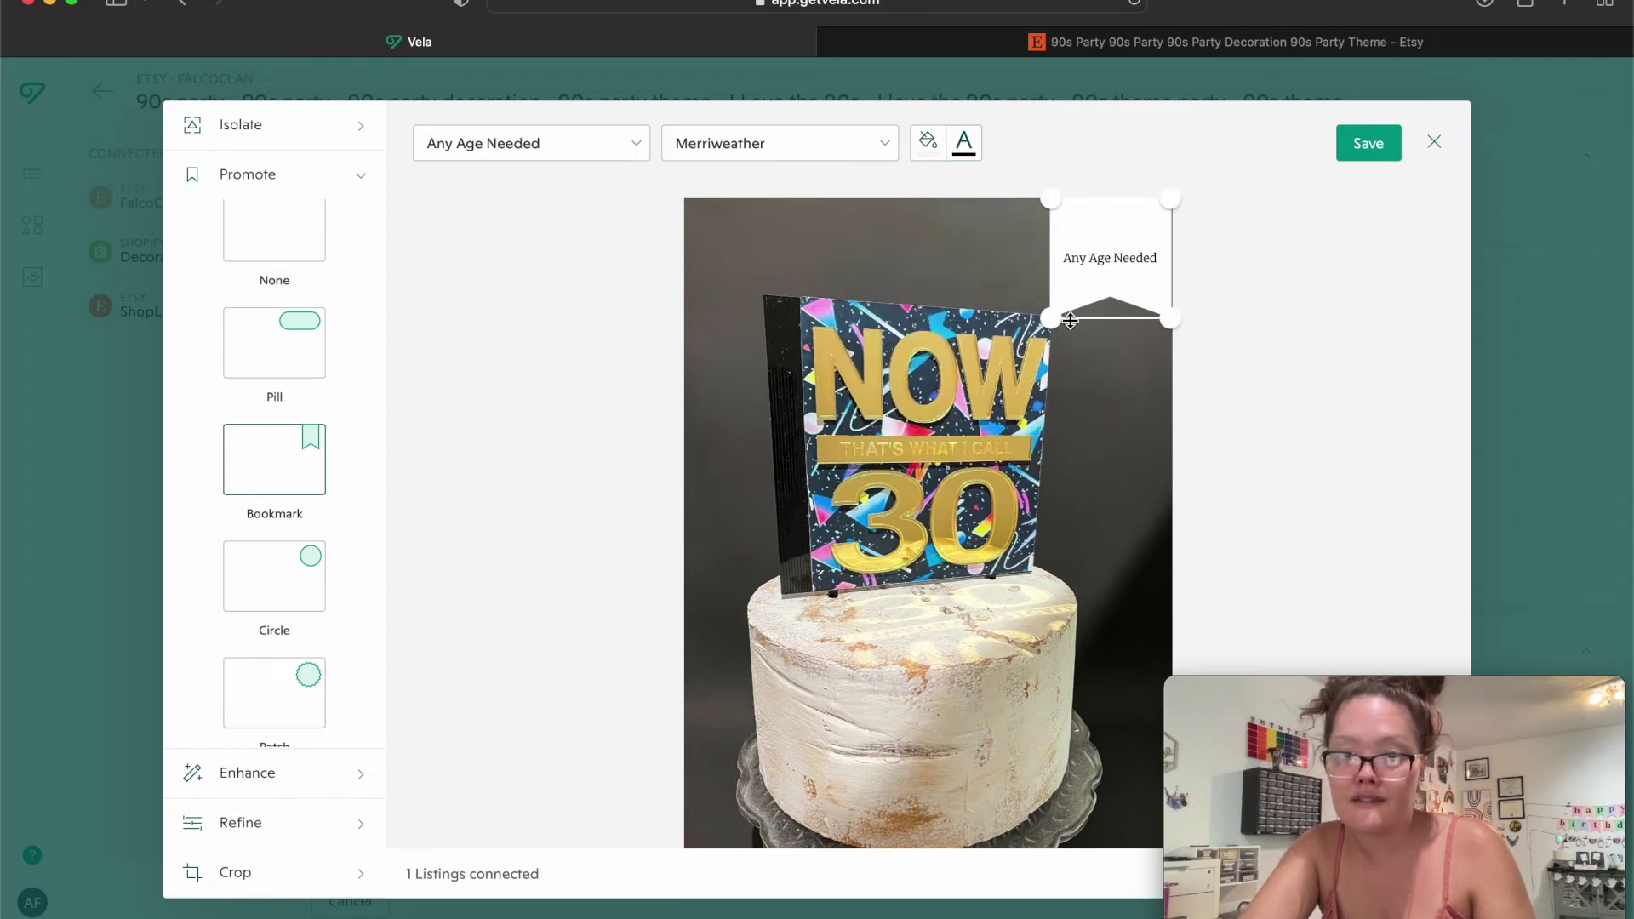
mouse_move(1066, 298)
mouse_down()
mouse_move(1080, 599)
mouse_move(1051, 613)
mouse_move(1057, 308)
mouse_up()
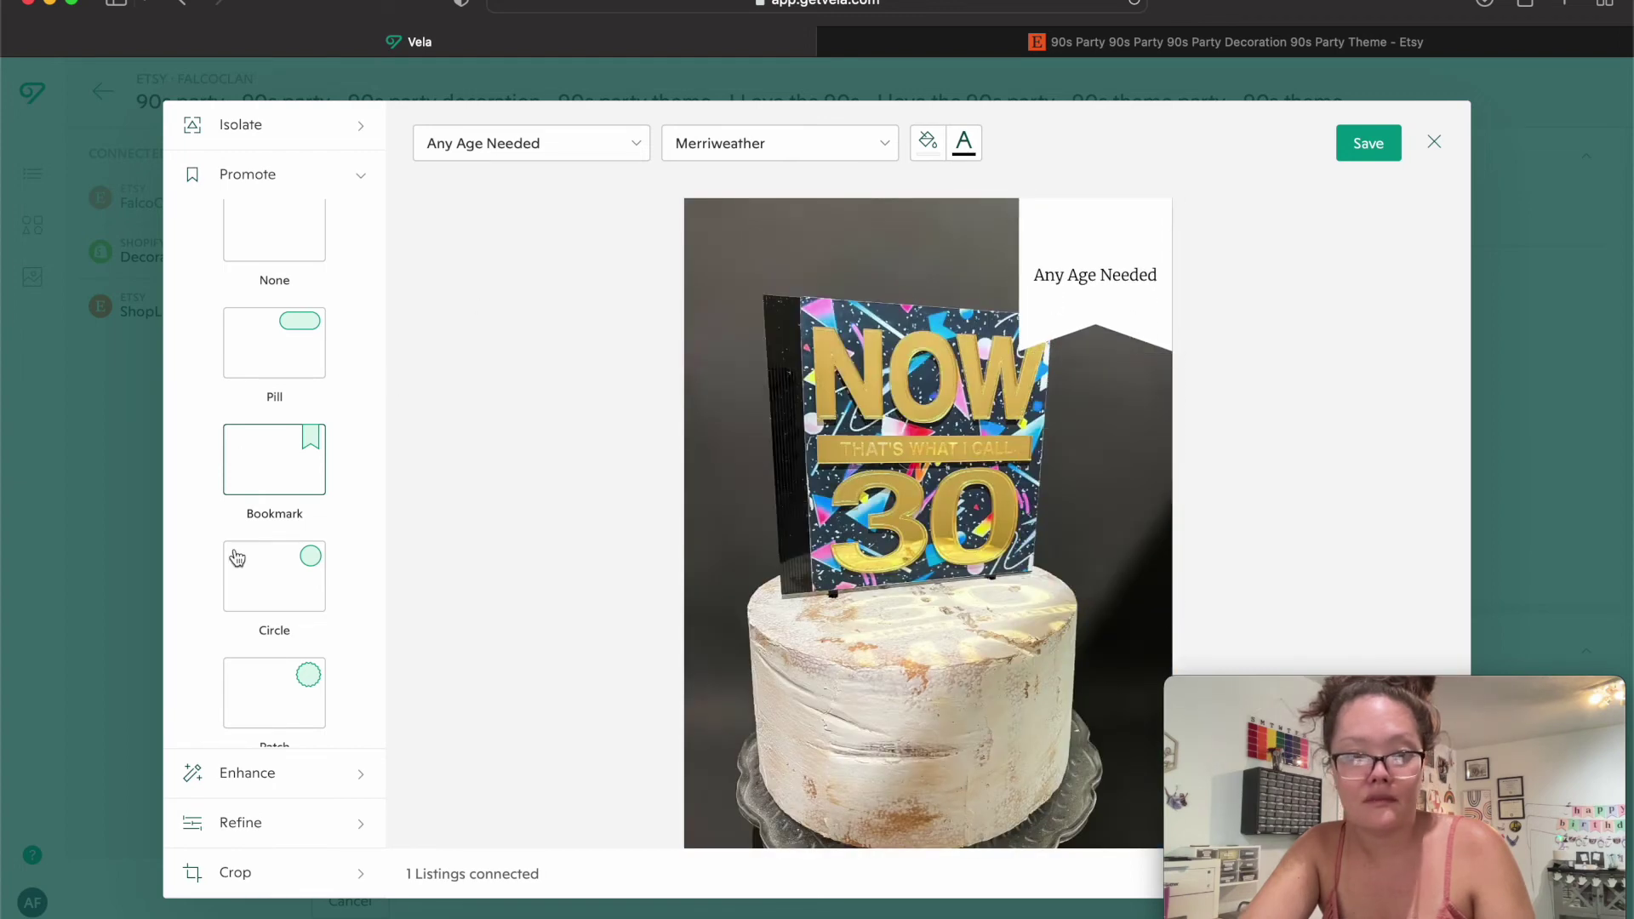
Try the badge as a full-width header caption at the bottom of the photo.
scroll(233, 554, down, 3)
scroll(267, 565, down, 2)
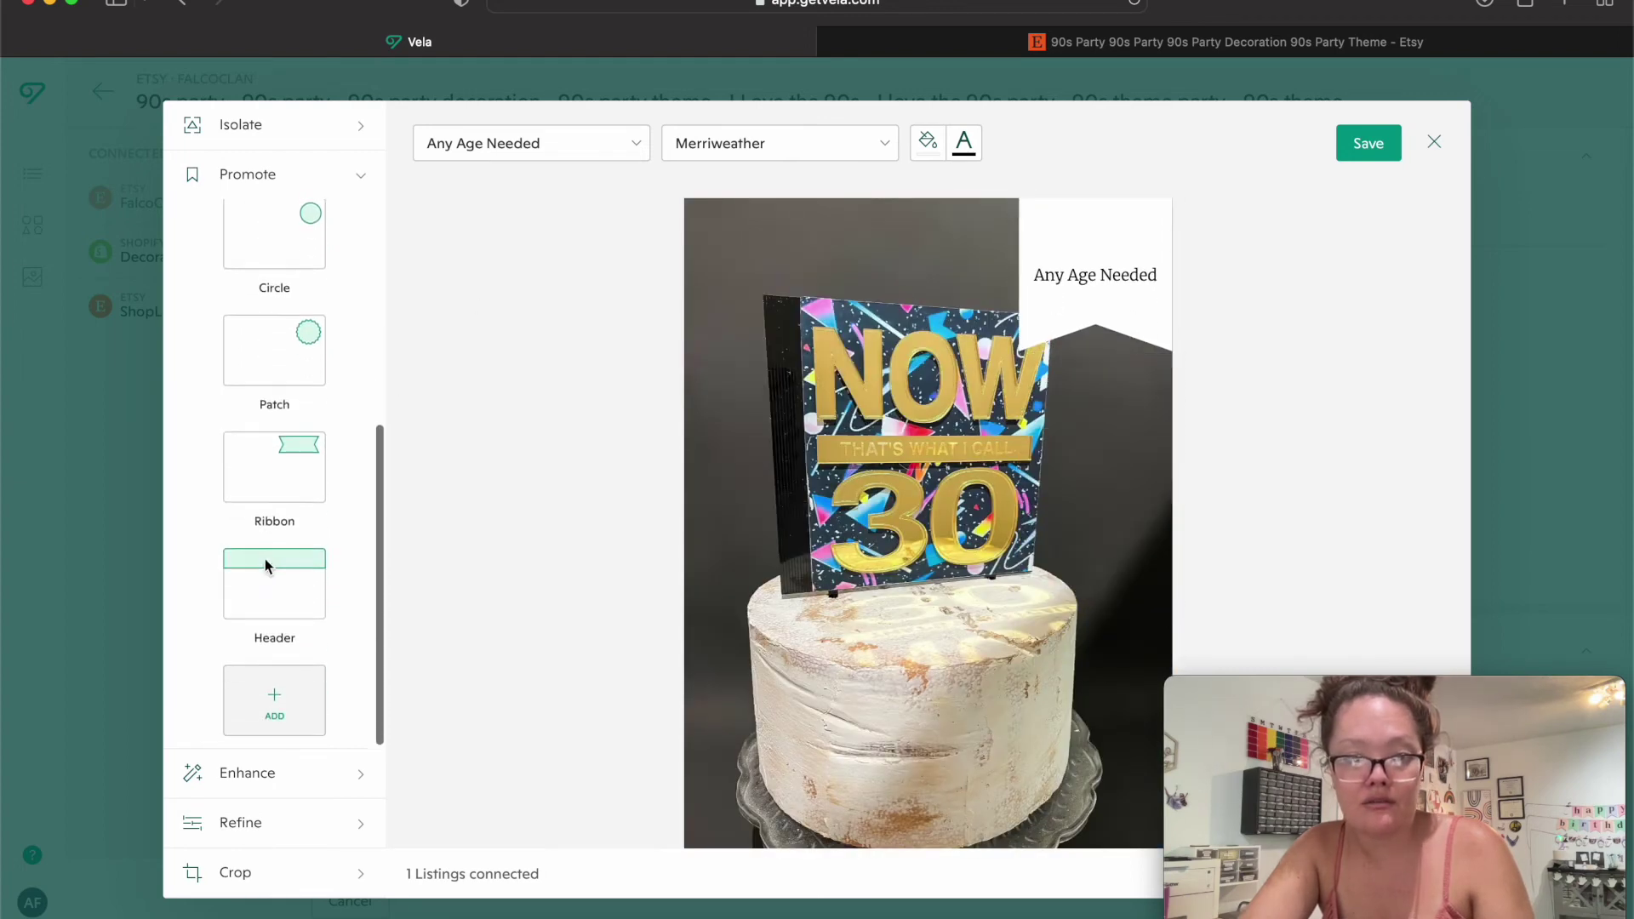
click(264, 560)
drag(784, 245, 773, 842)
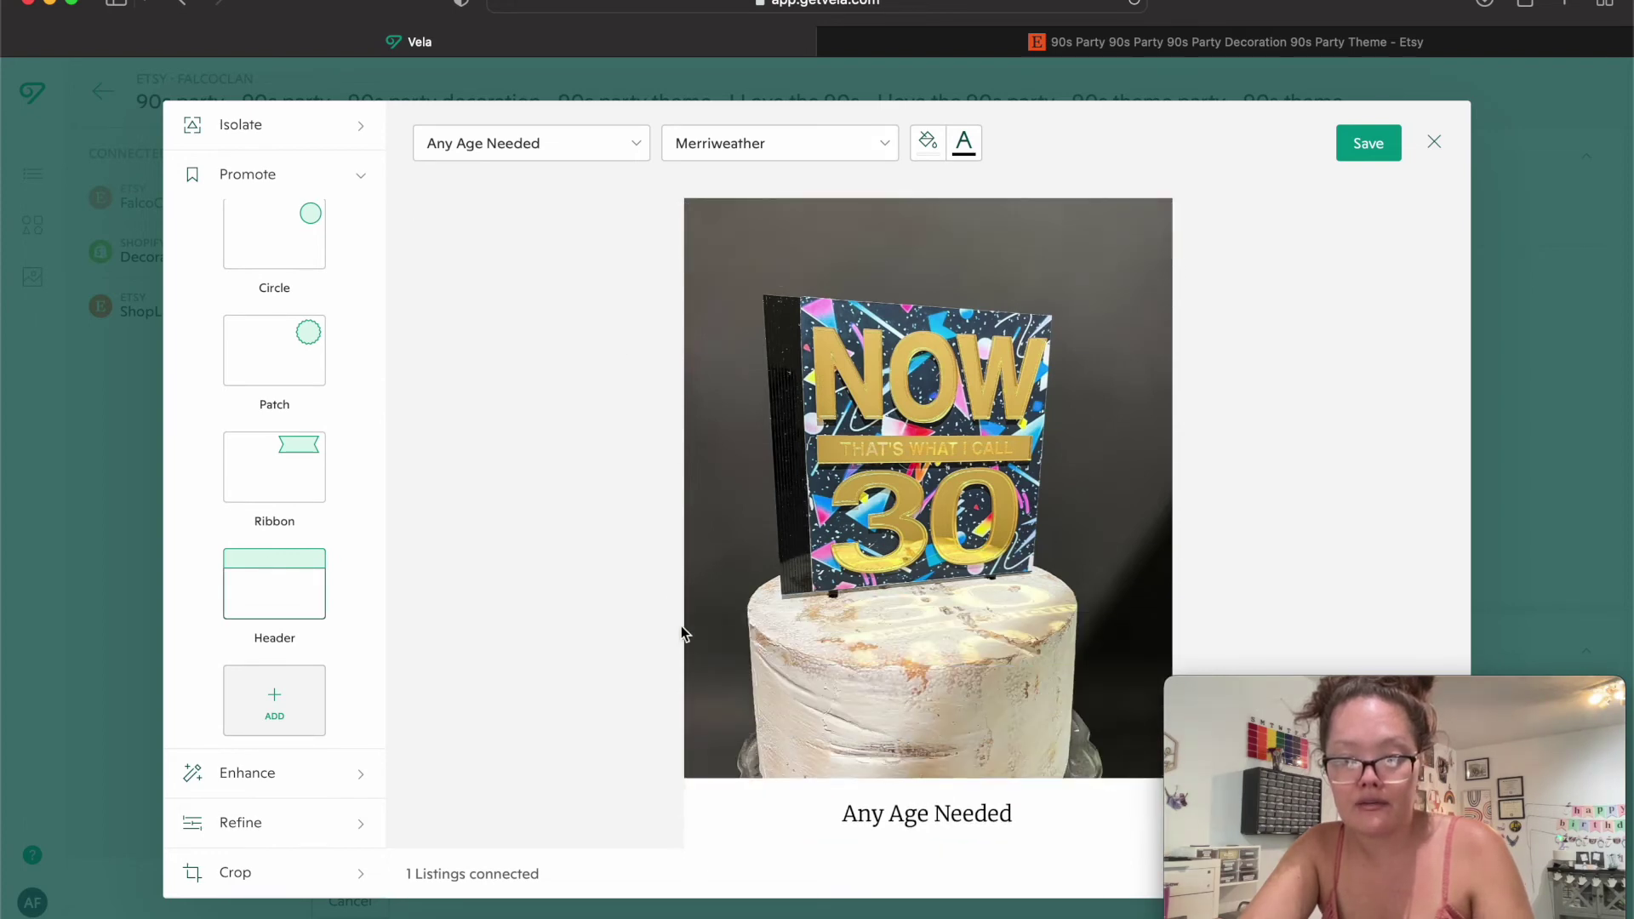
Change the badge to an enlarged pill near the top-left and save the photo.
scroll(228, 535, up, 5)
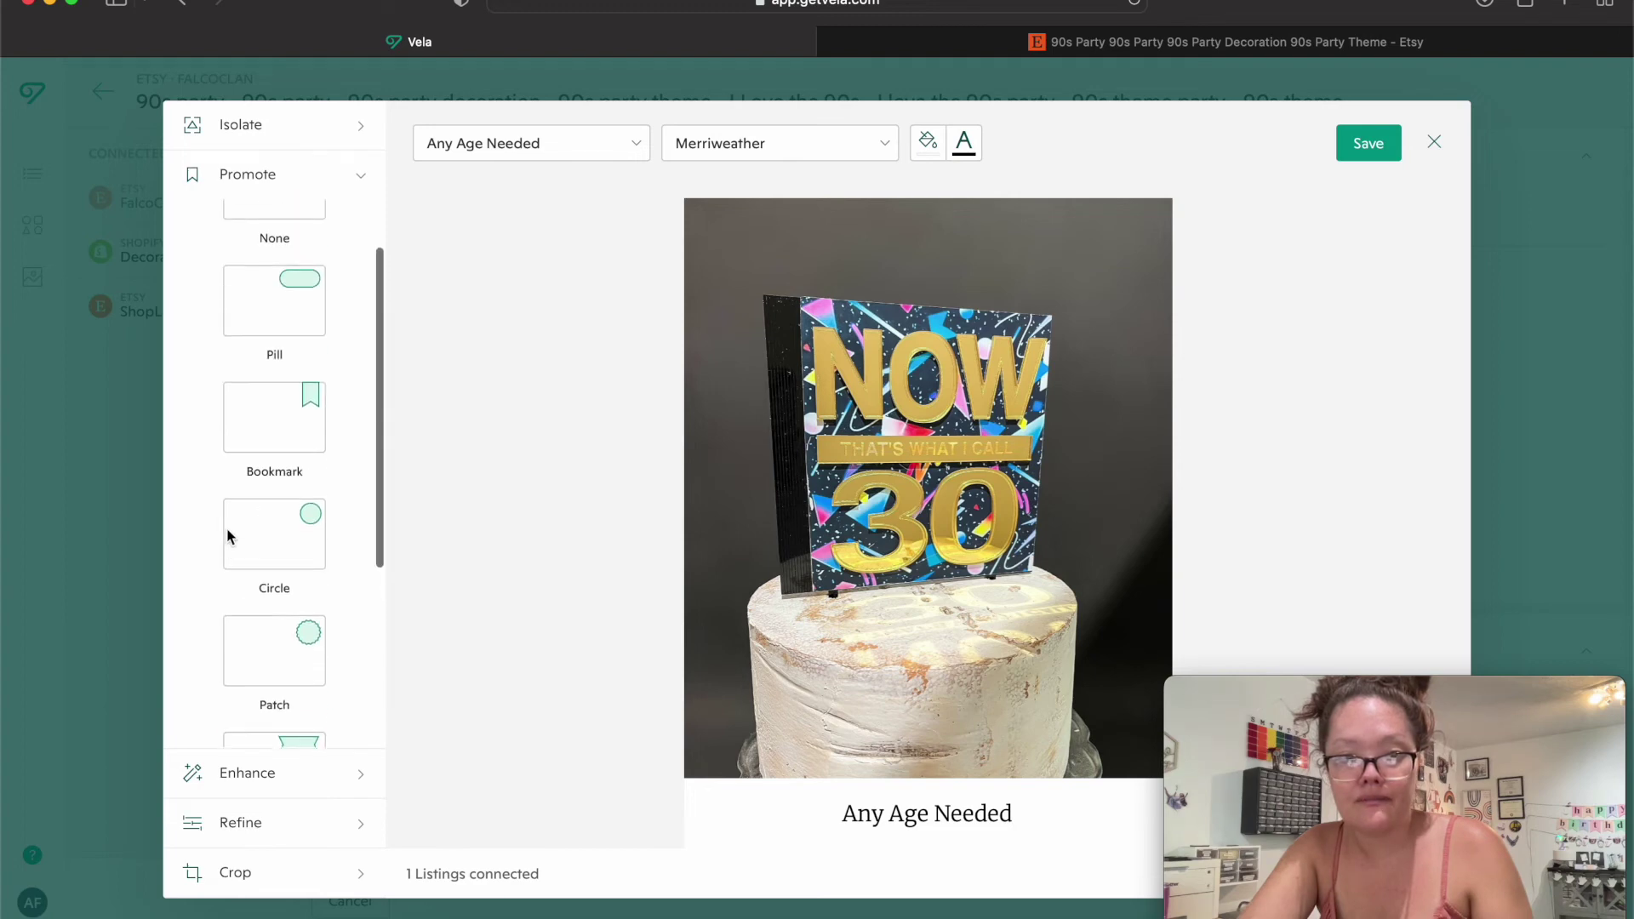
click(267, 391)
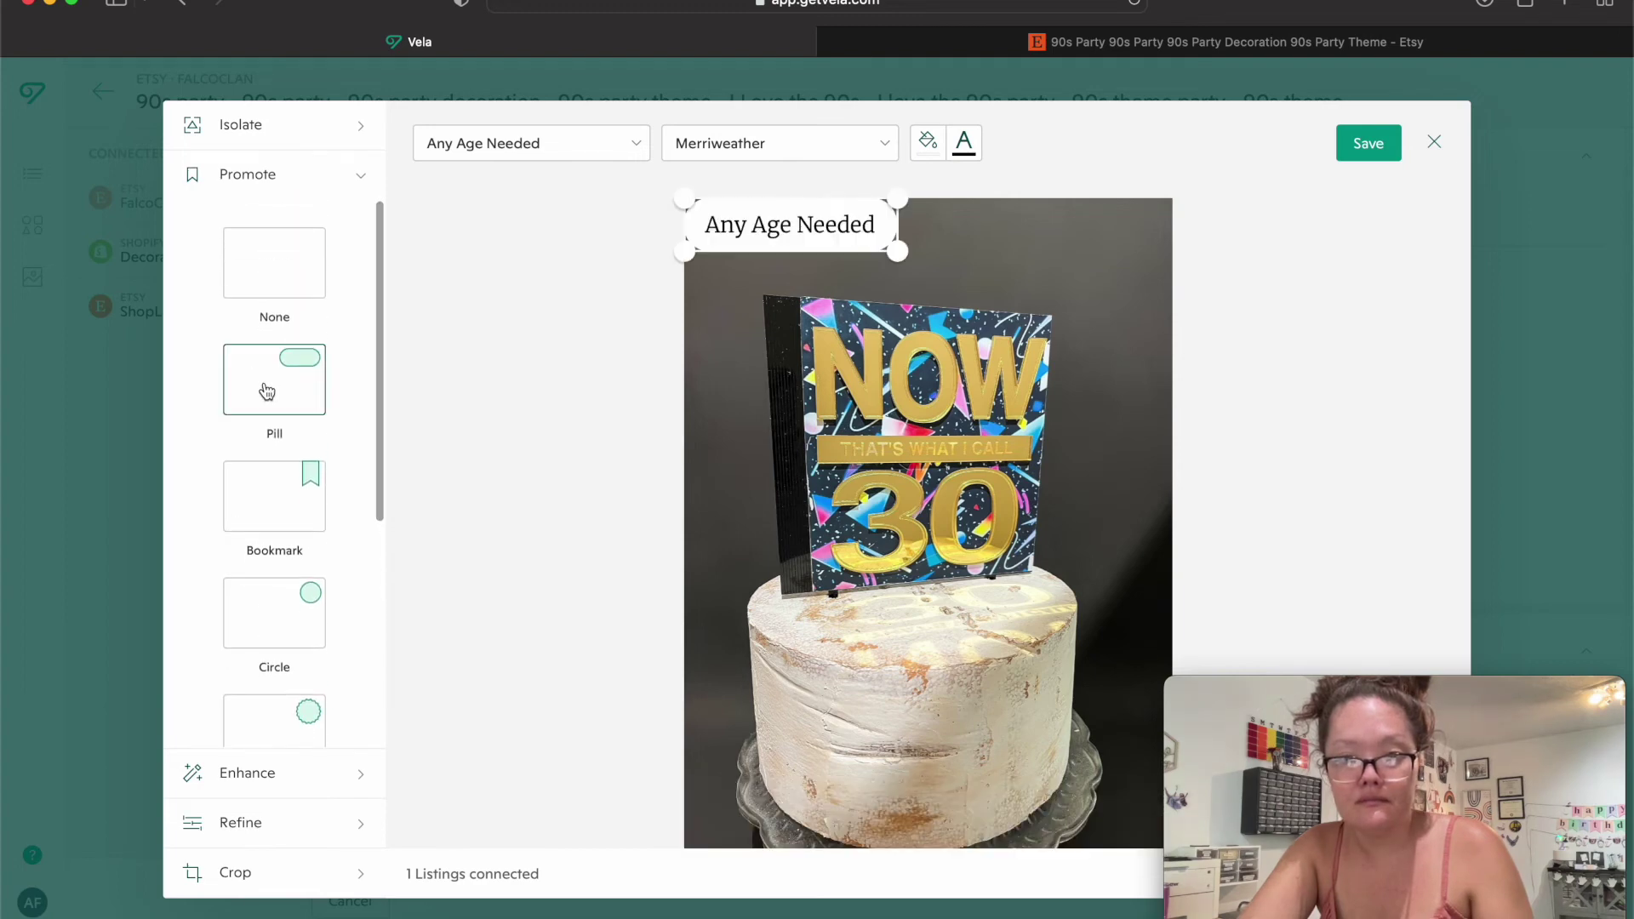
drag(898, 255, 950, 269)
drag(831, 242, 840, 255)
click(585, 266)
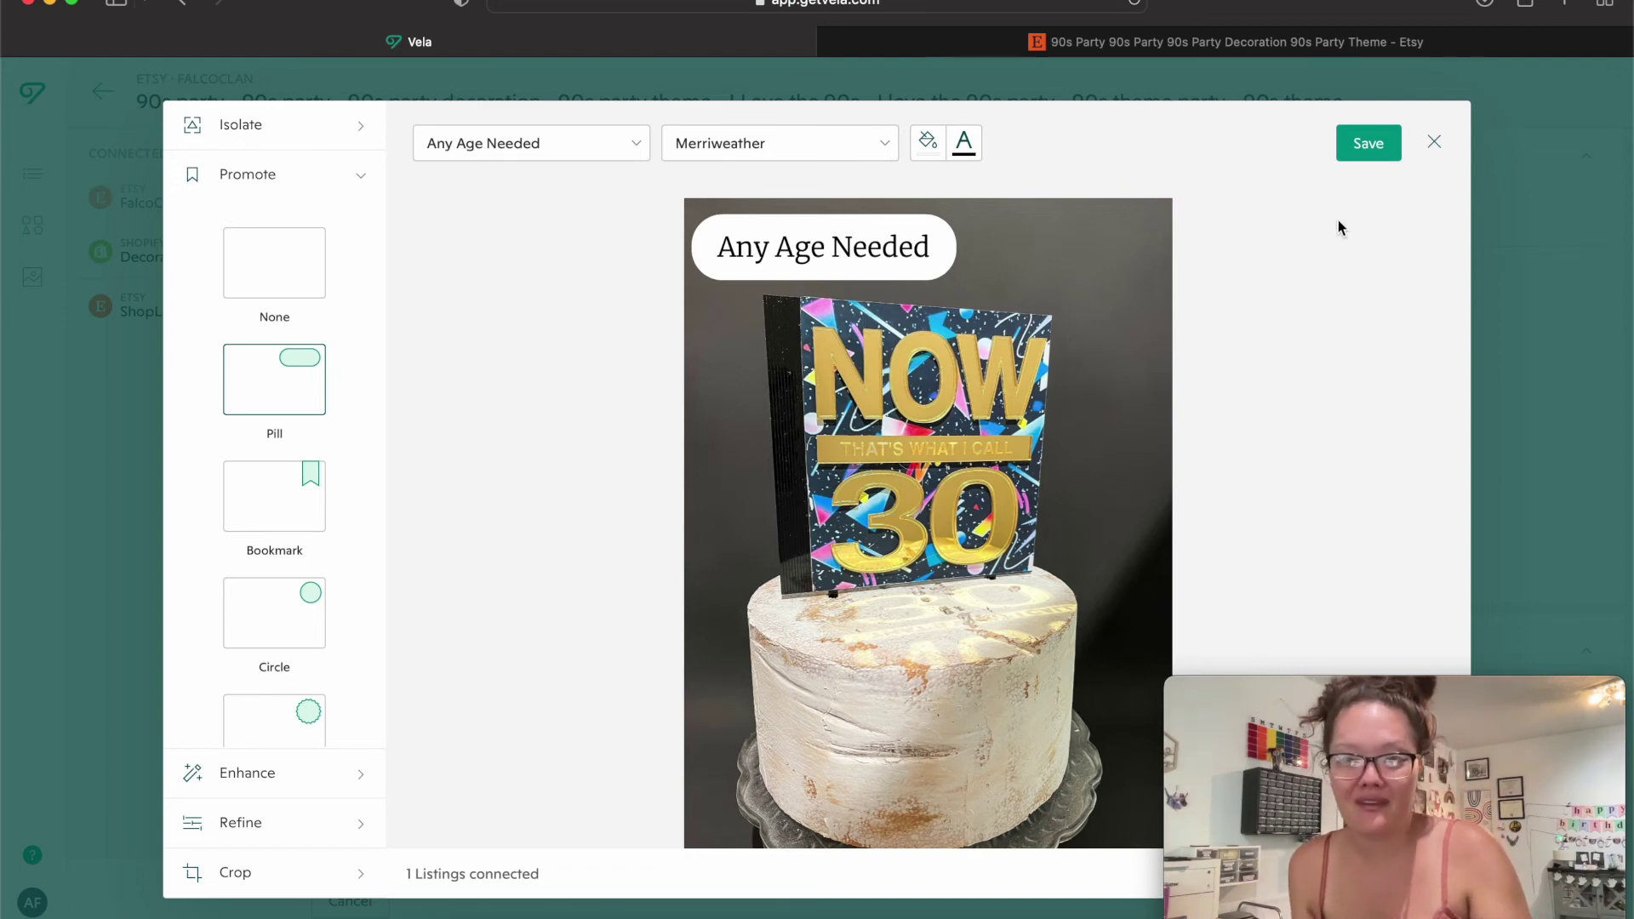
click(1369, 145)
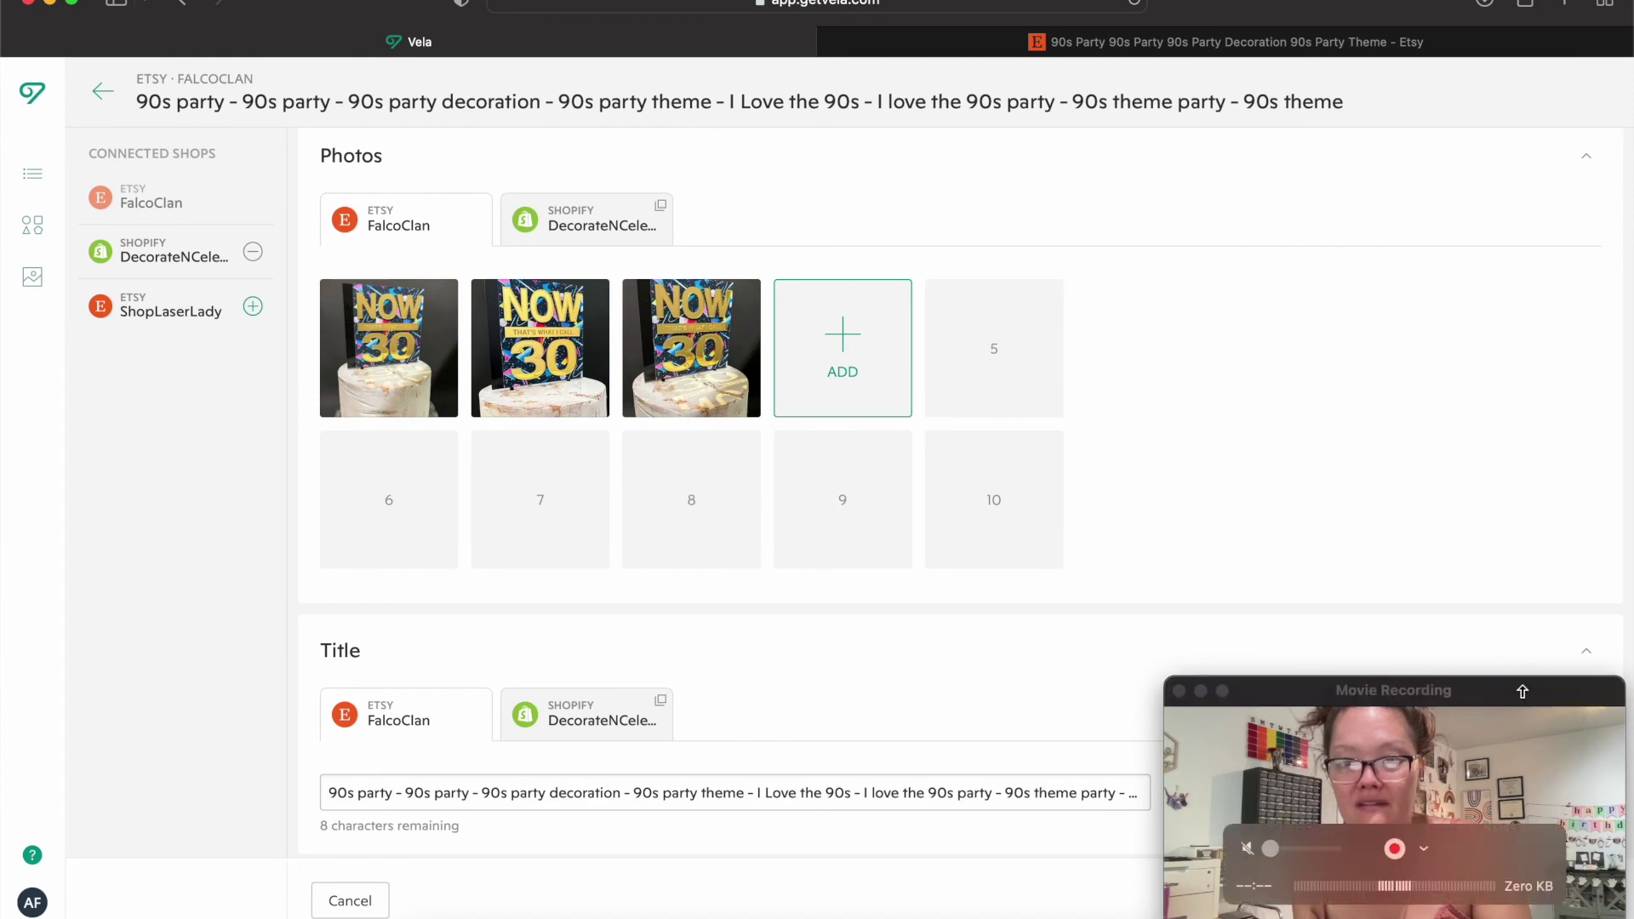
Publish the updated NOW 30 cake topper listing to Etsy.
drag(1524, 686, 1521, 249)
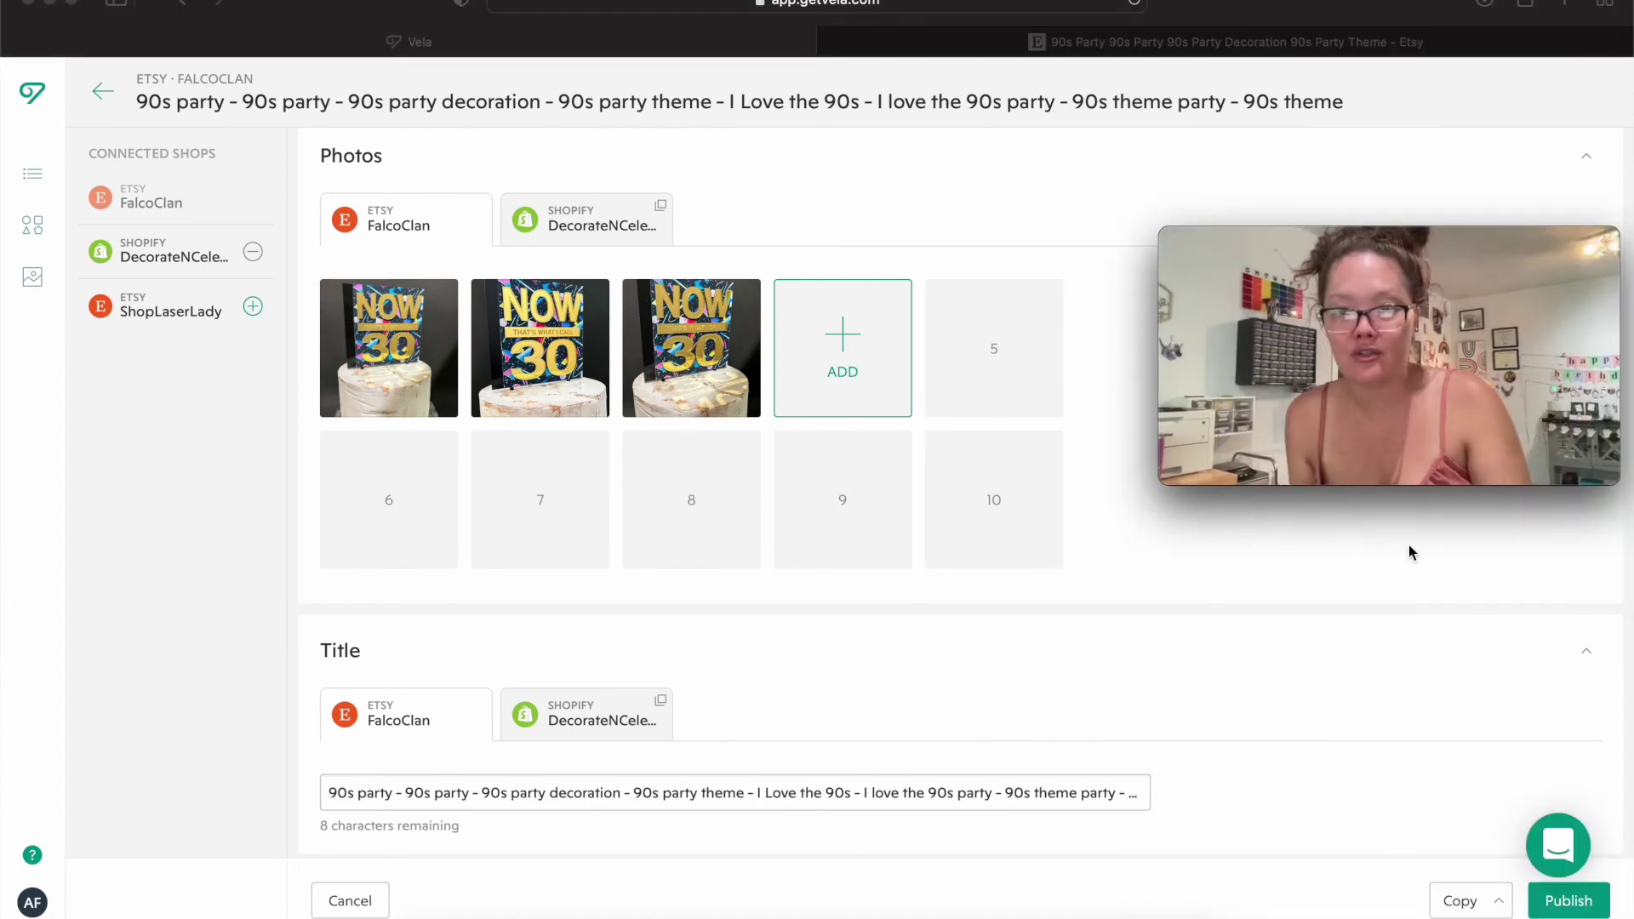
click(1484, 817)
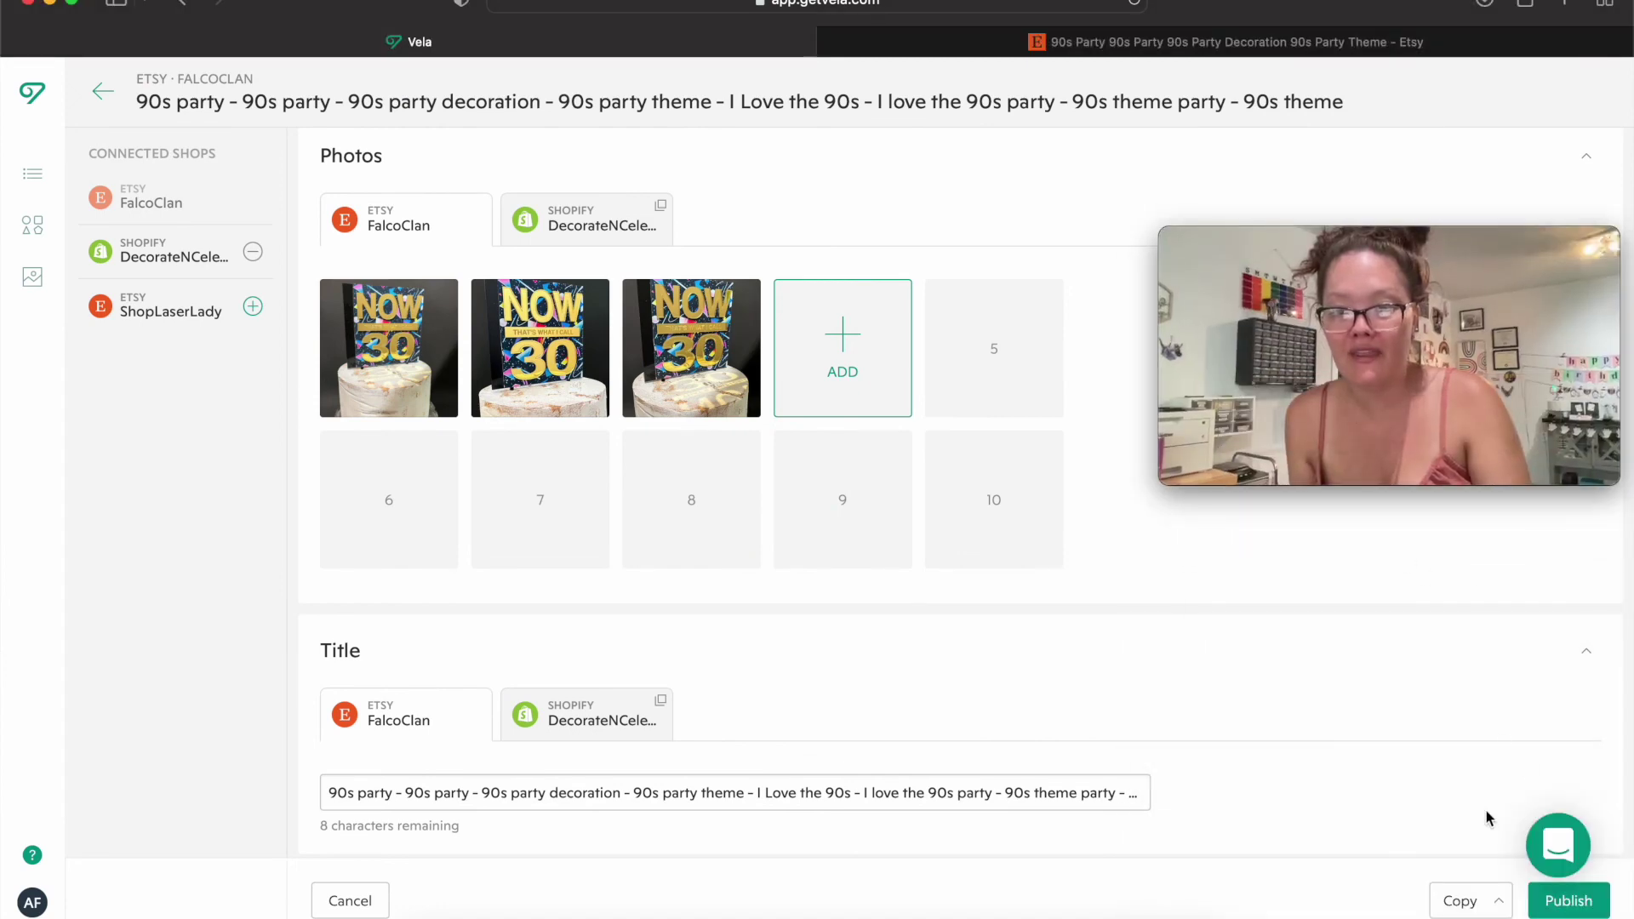
click(1568, 901)
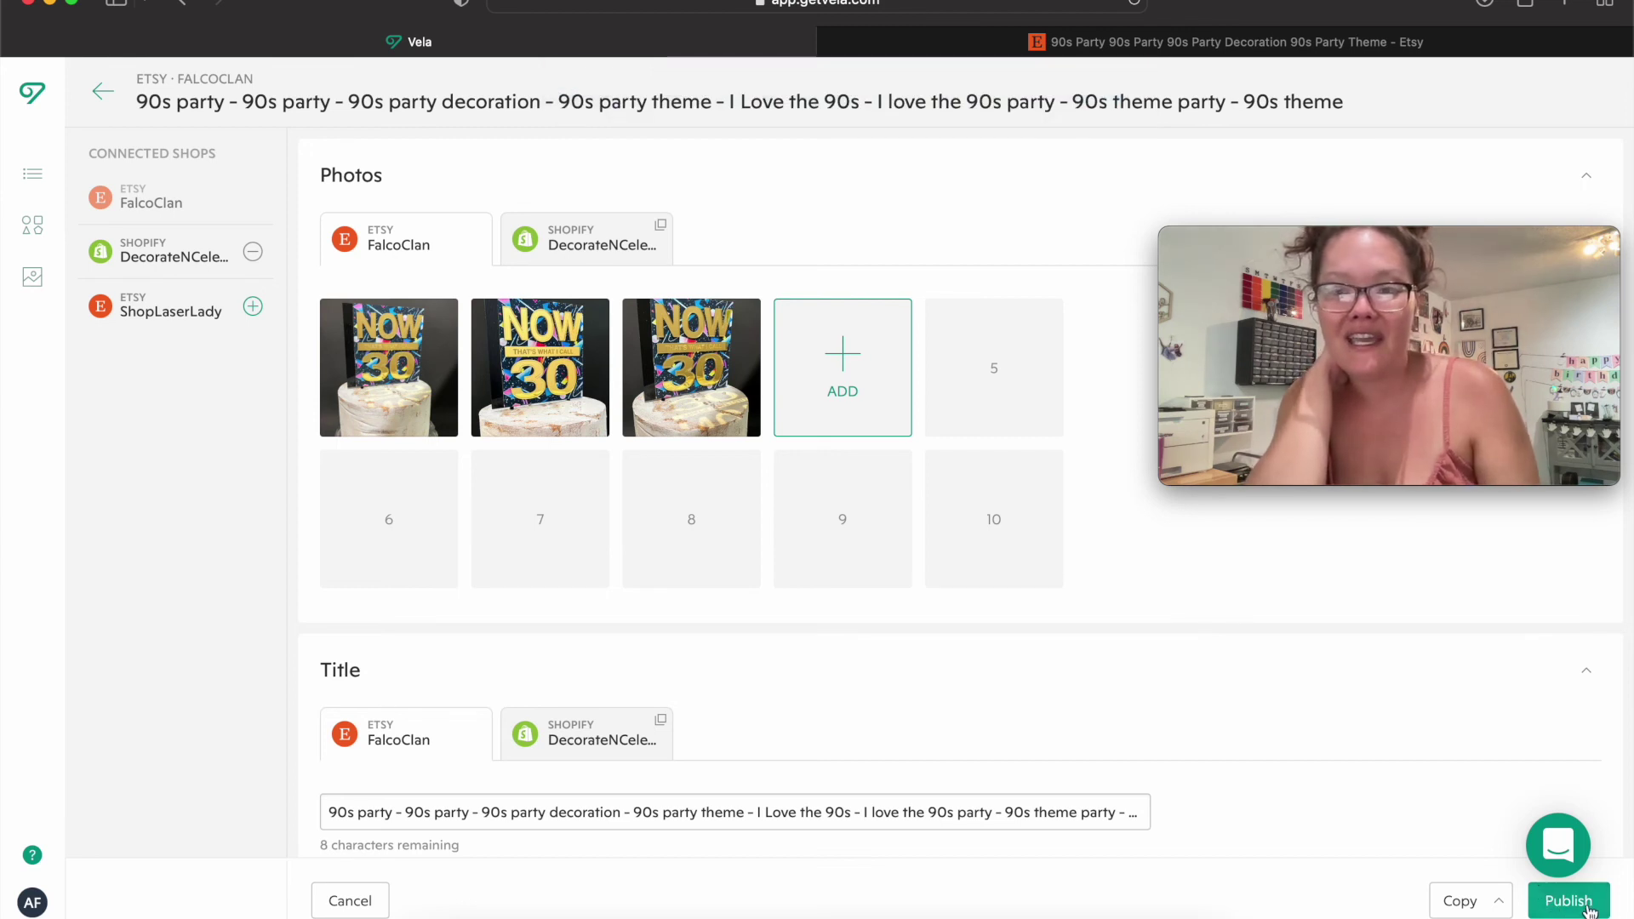
Reload the live Etsy listing to check the photo now shows the white pill badge.
click(1150, 38)
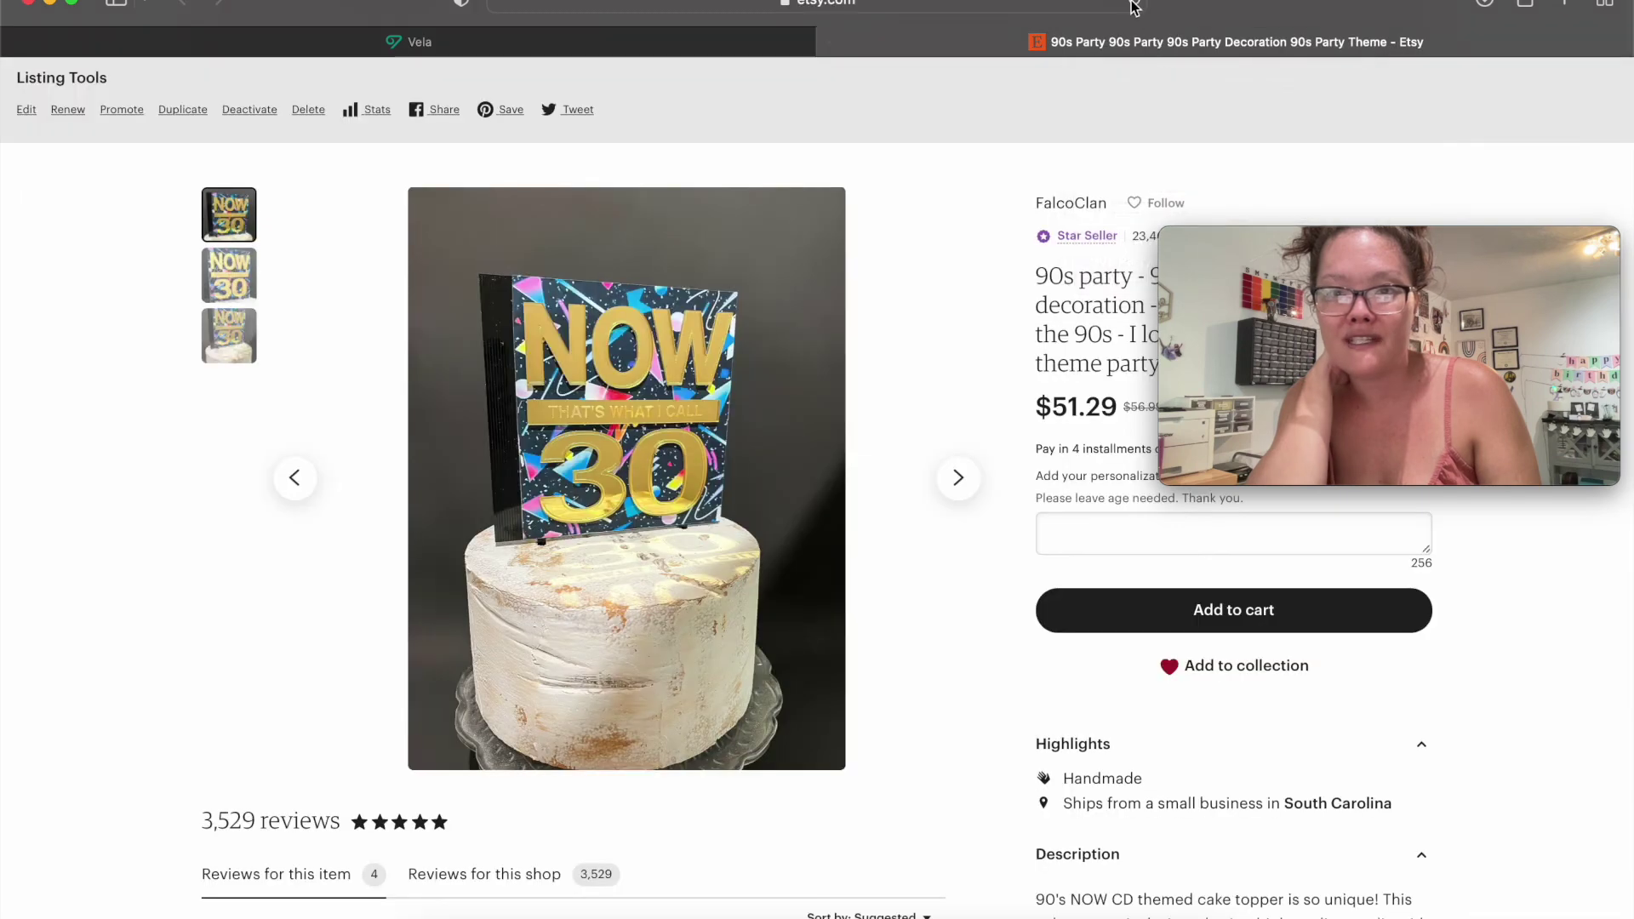
click(1134, 5)
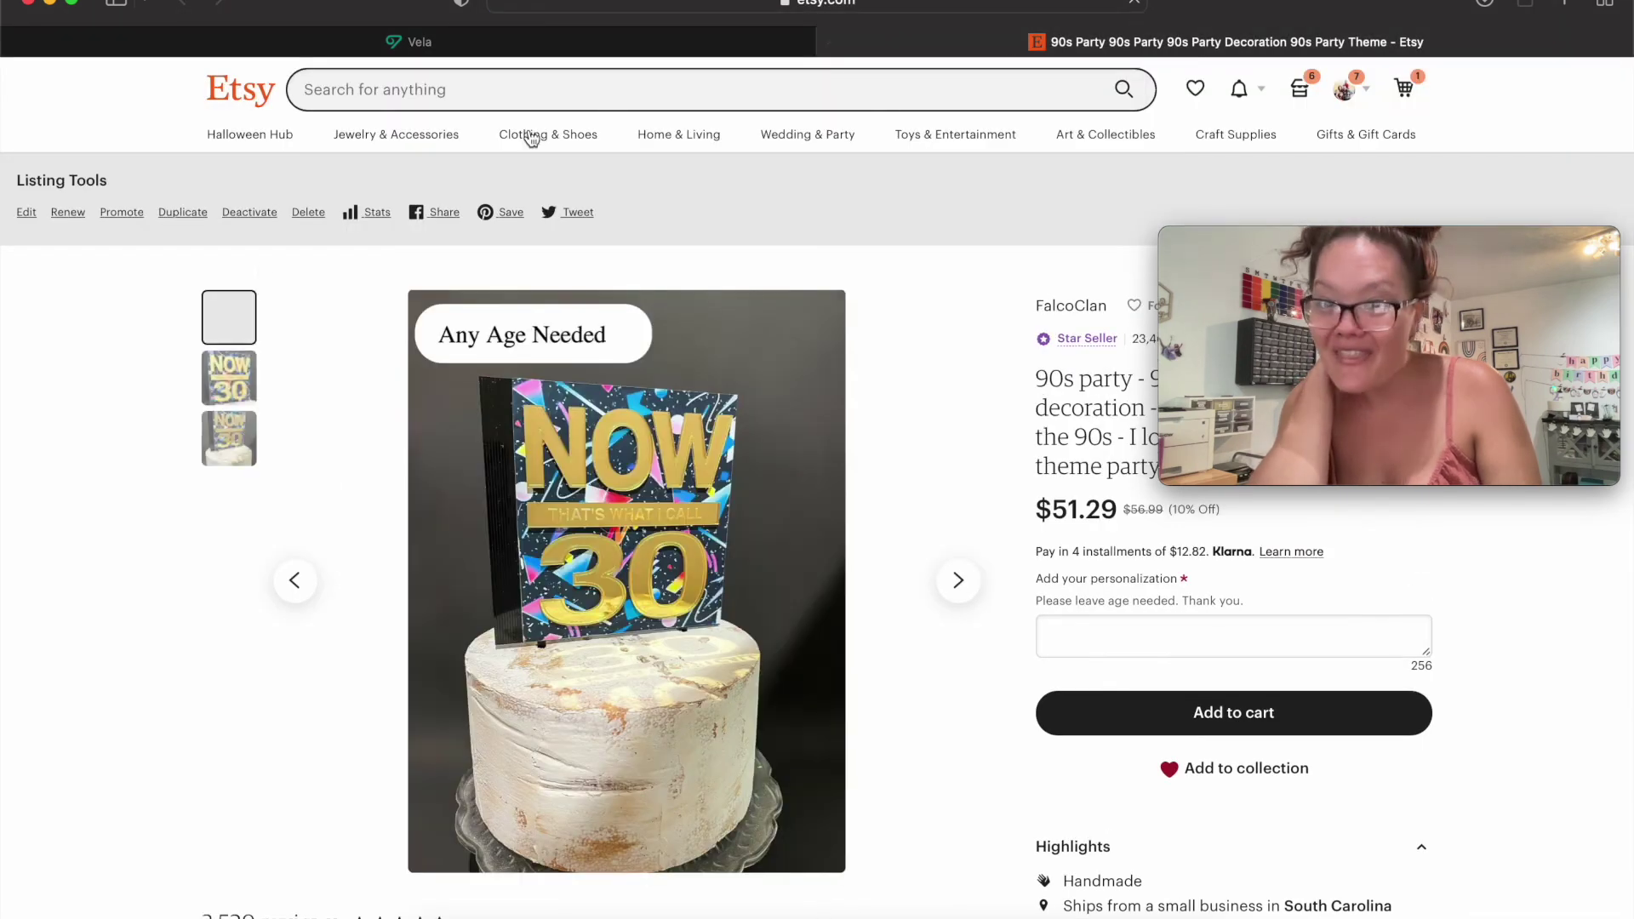
scroll(518, 343, down, 2)
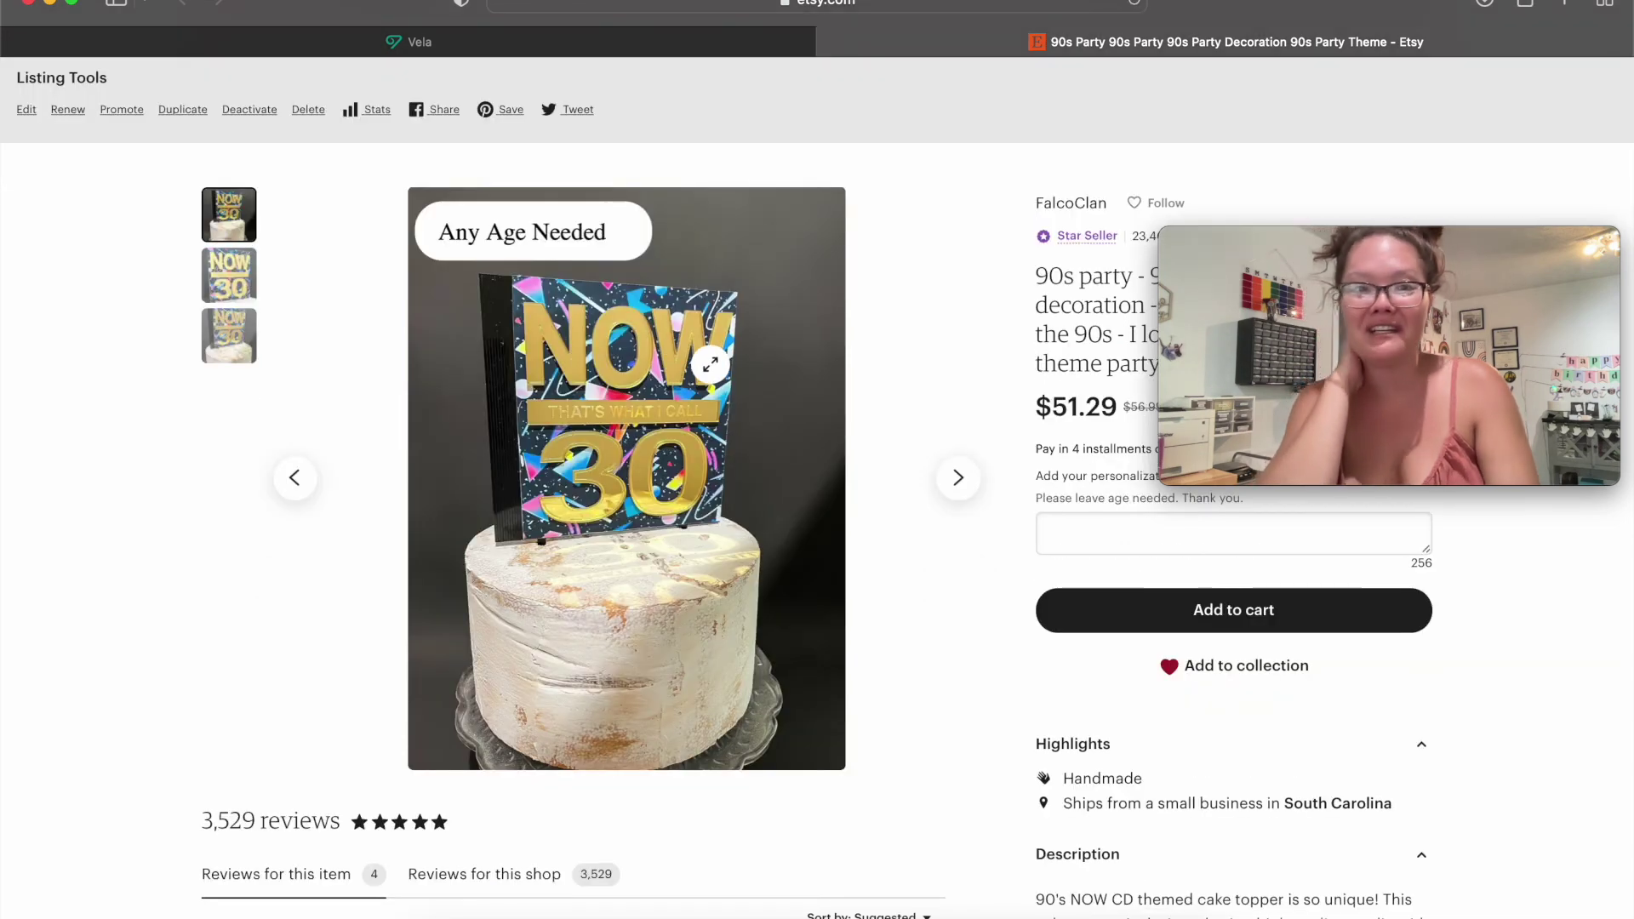